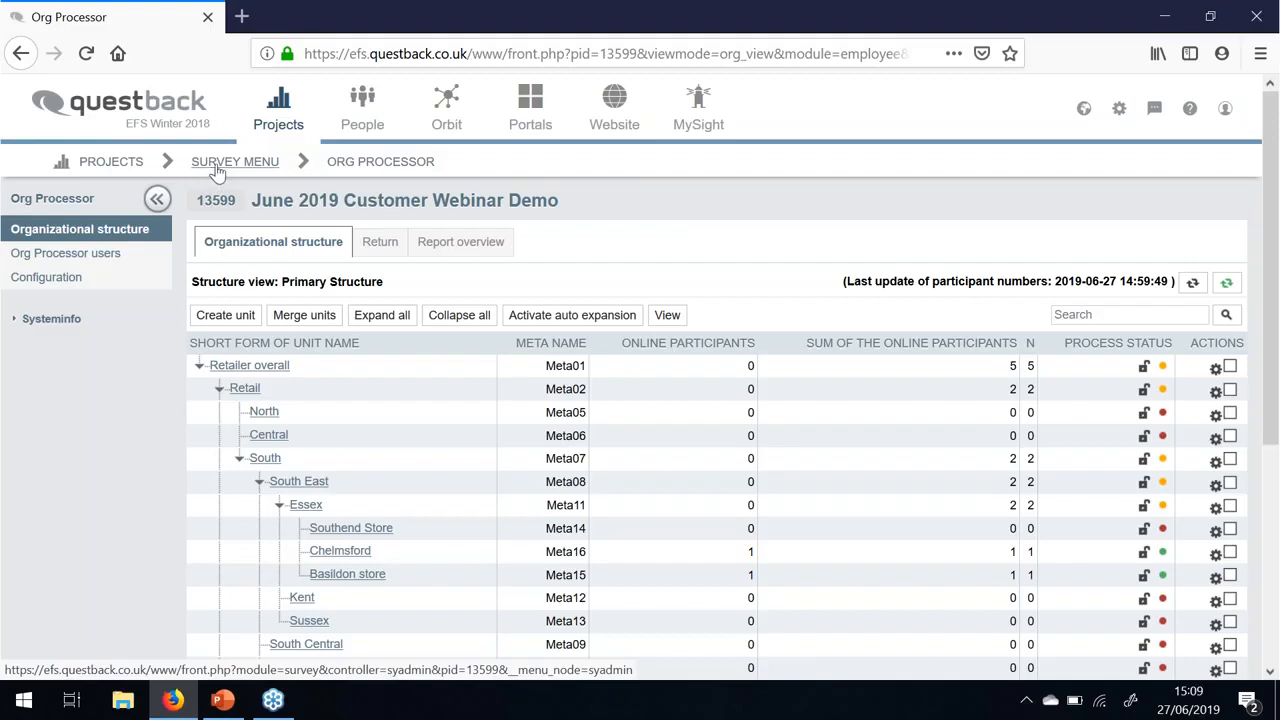
# - Search the project list for 'june' and open the June 2019 Customer Webinar Demo project
pyautogui.click(125, 160)
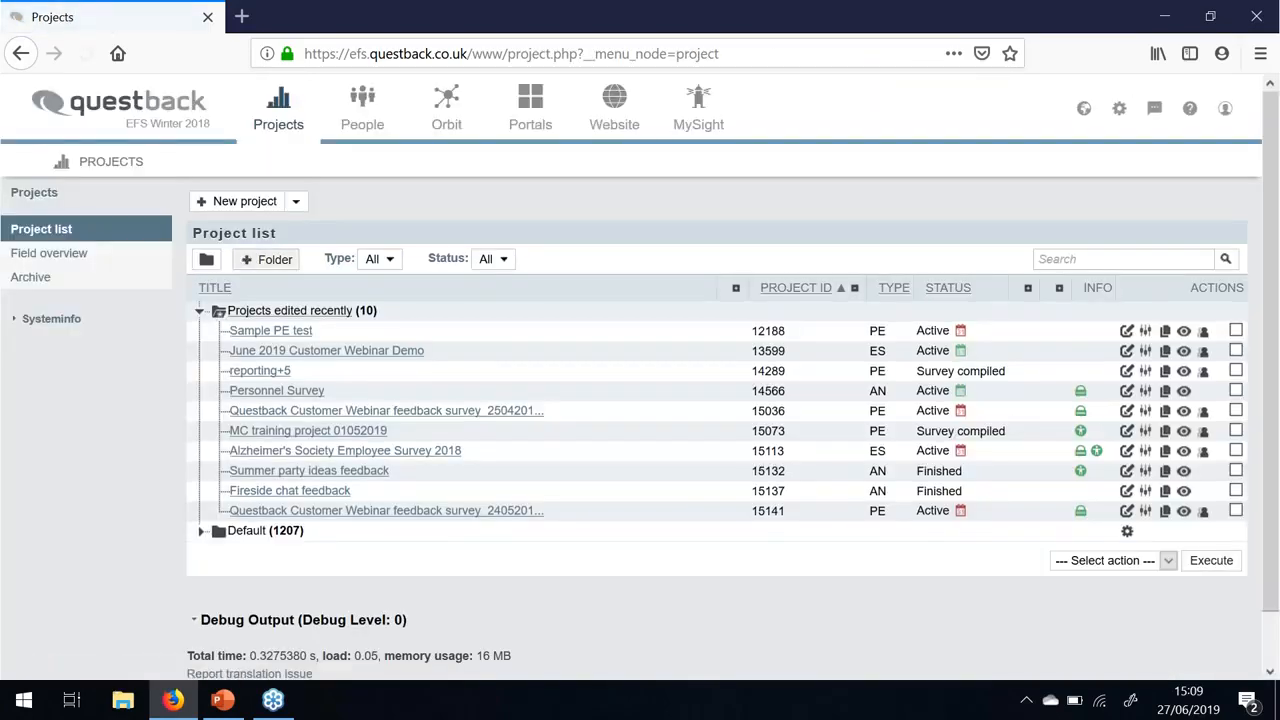
pyautogui.click(262, 206)
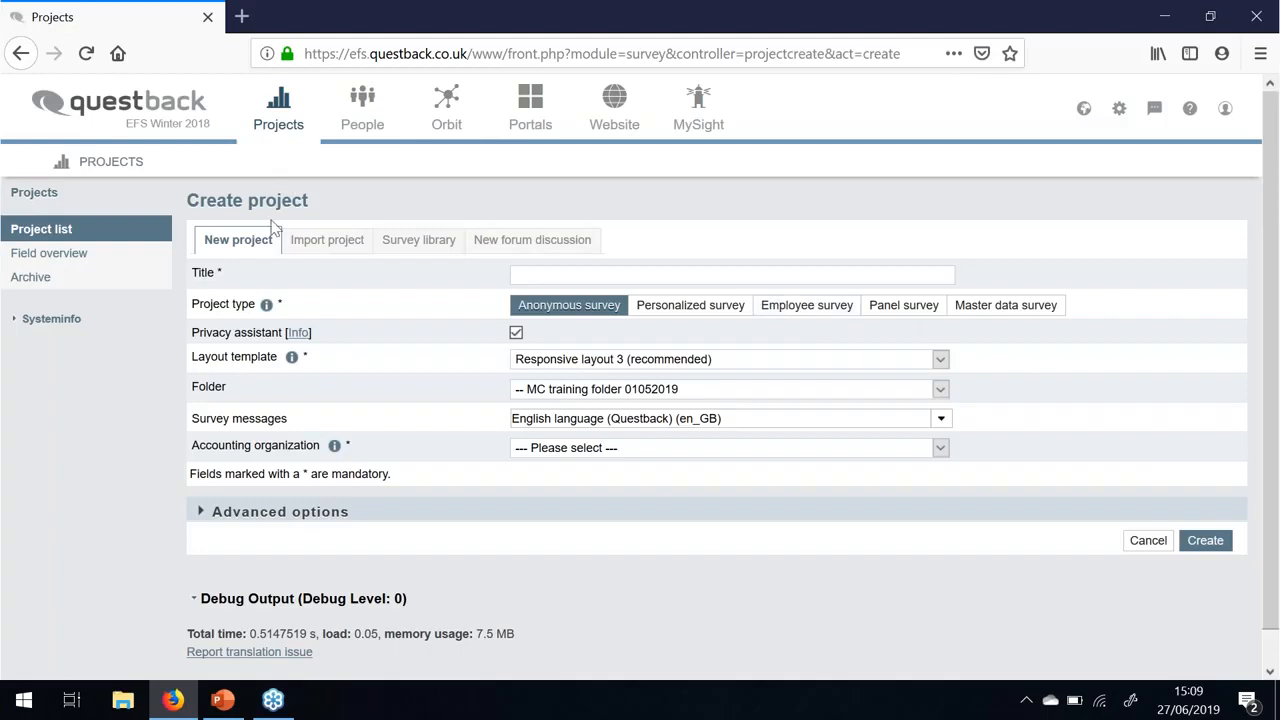
pyautogui.click(139, 170)
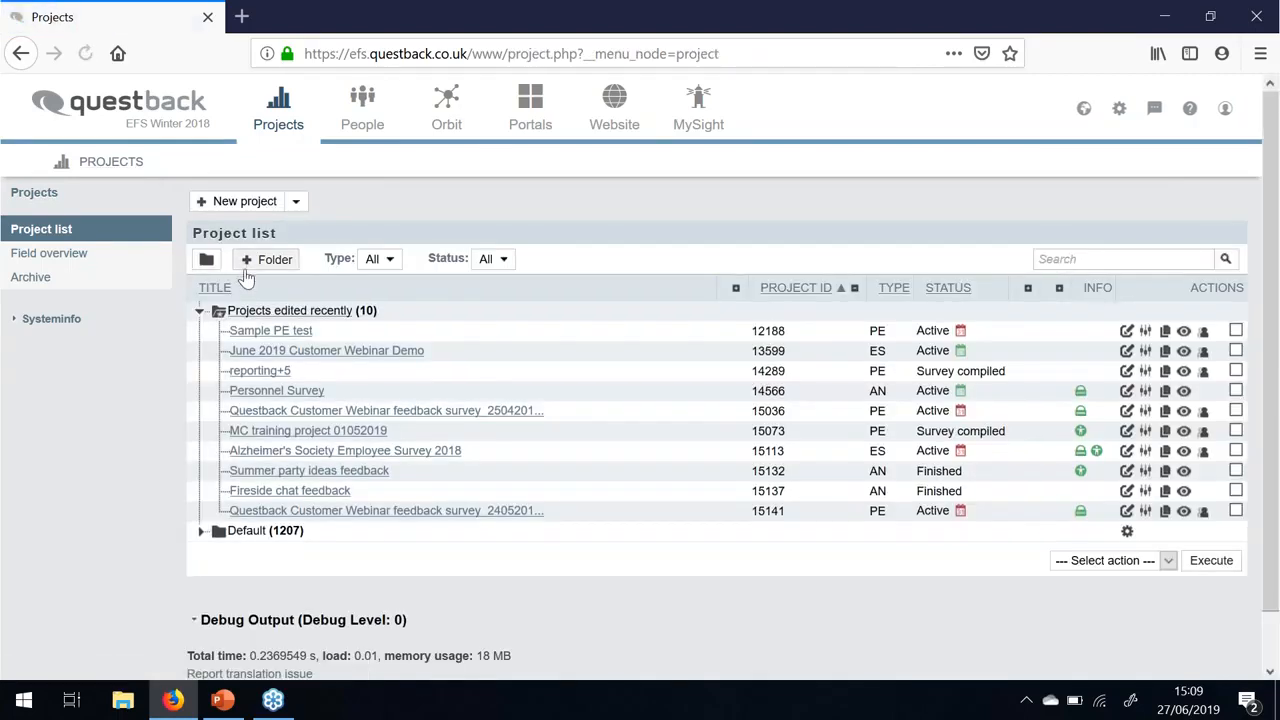
pyautogui.click(1054, 259)
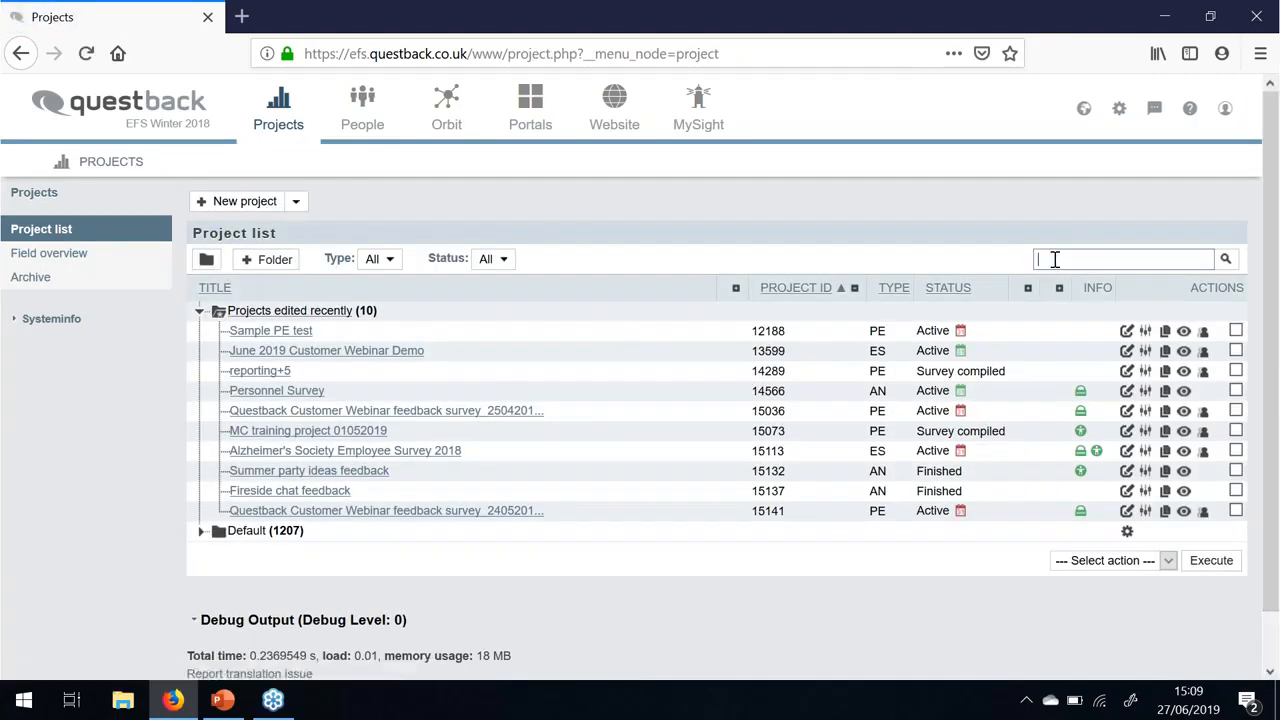
pyautogui.write('june')
pyautogui.press('Return')
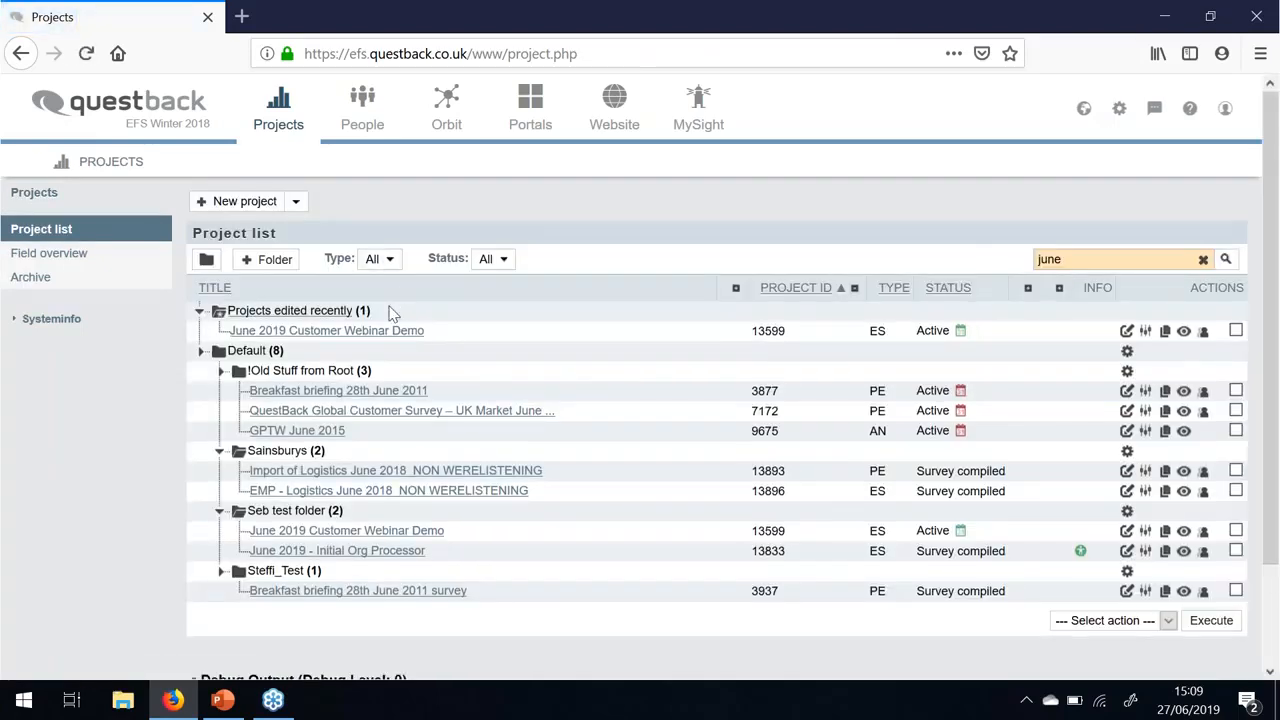
pyautogui.click(349, 332)
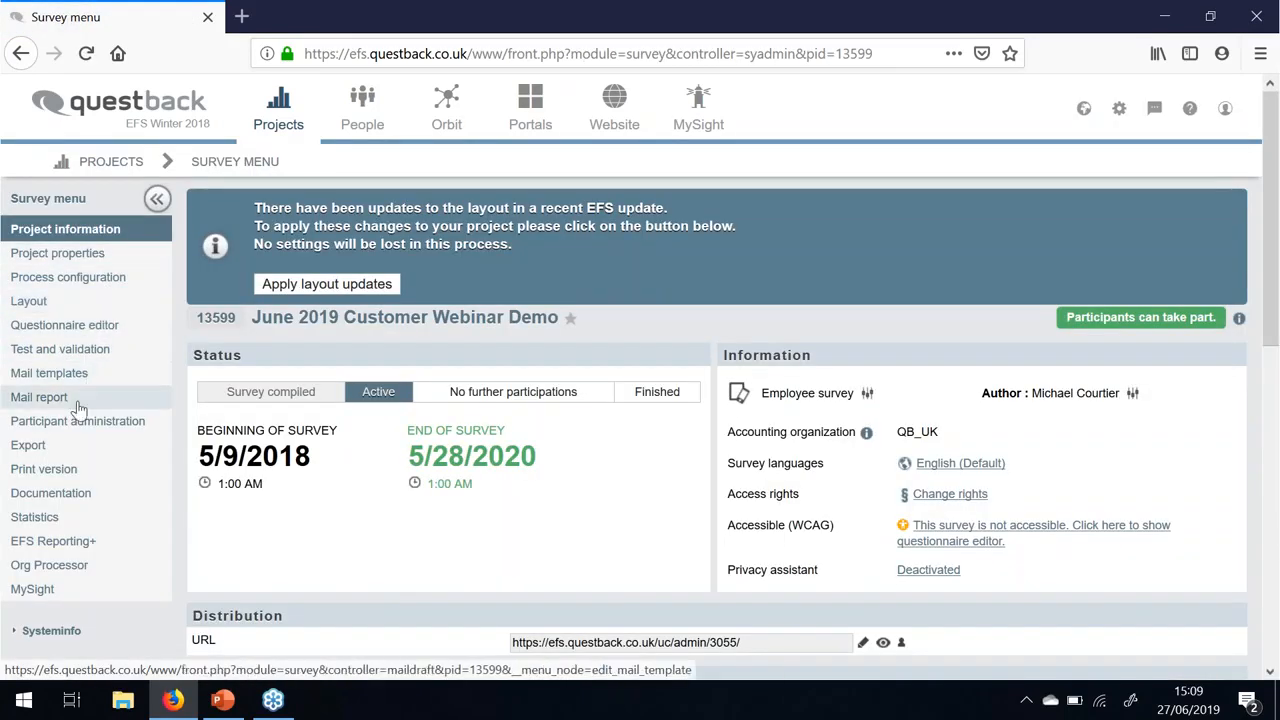
# - Open this project's Org Processor and start a new unit with Create unit
pyautogui.click(50, 565)
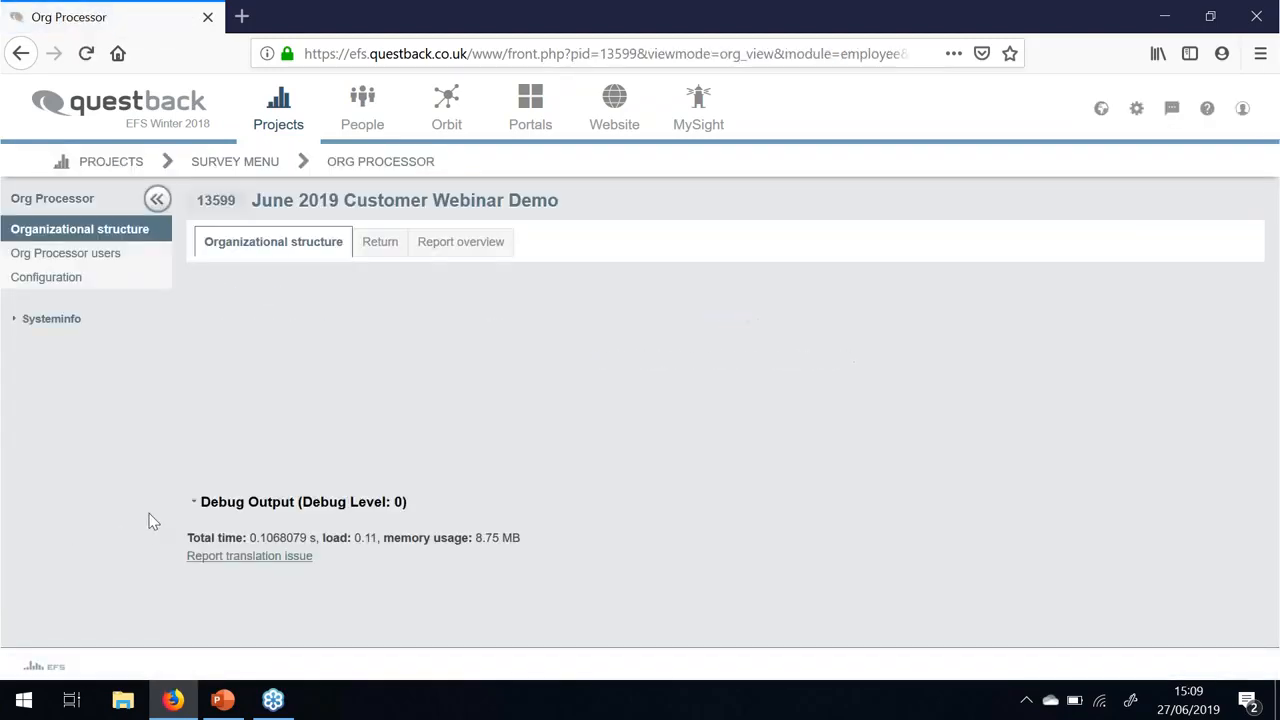
pyautogui.scroll(-2, 410, 405)
pyautogui.scroll(-2, 410, 405)
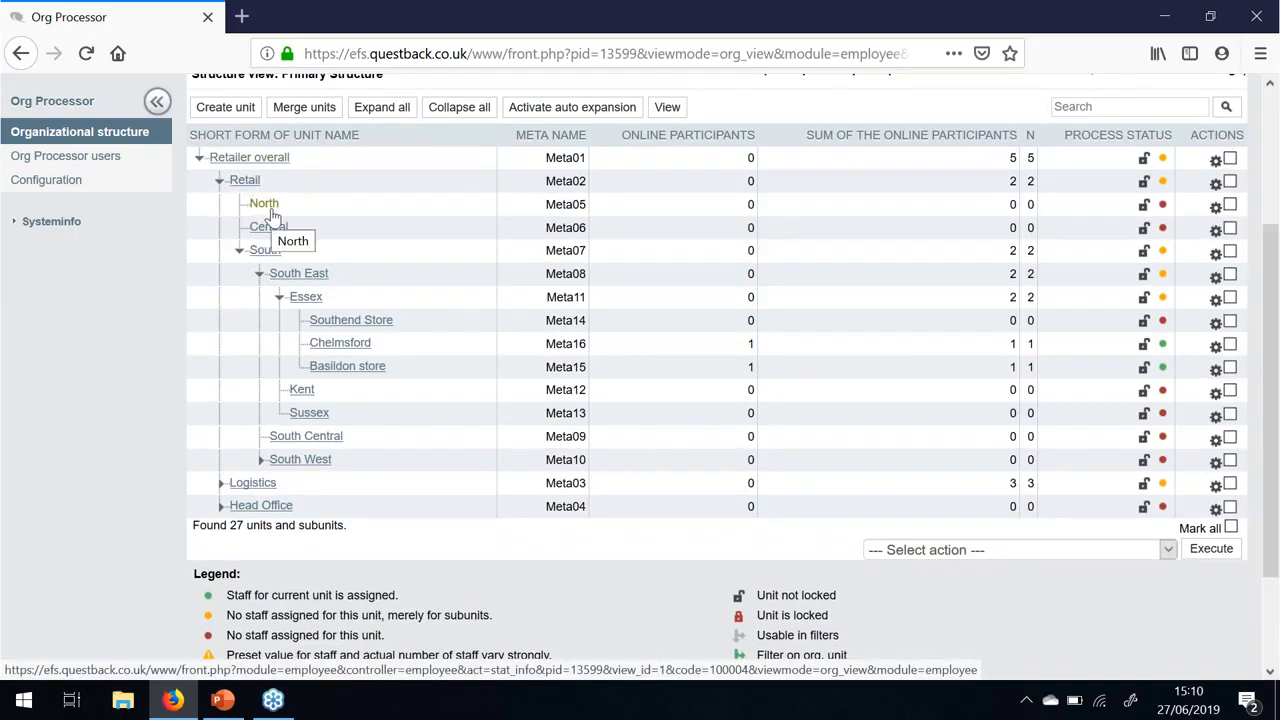
pyautogui.click(246, 115)
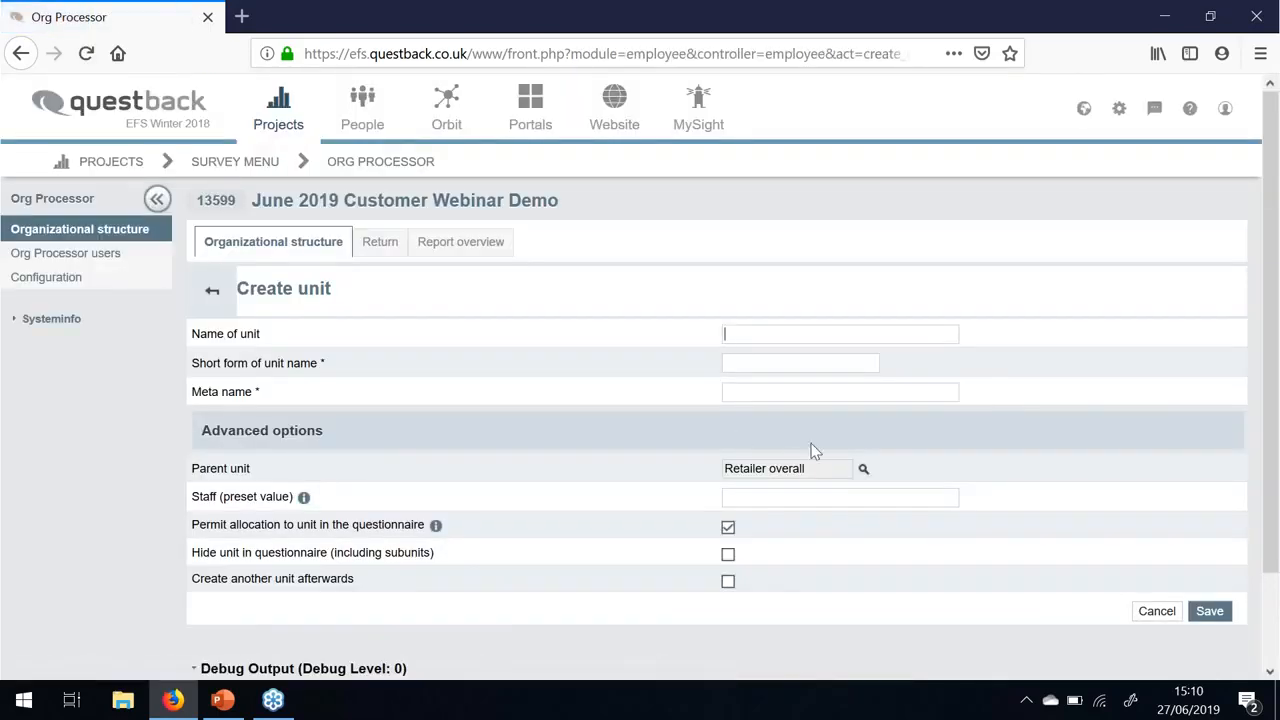
# - Enter Liverpool as unit name and short form, with Test1 as the meta name
pyautogui.click(805, 338)
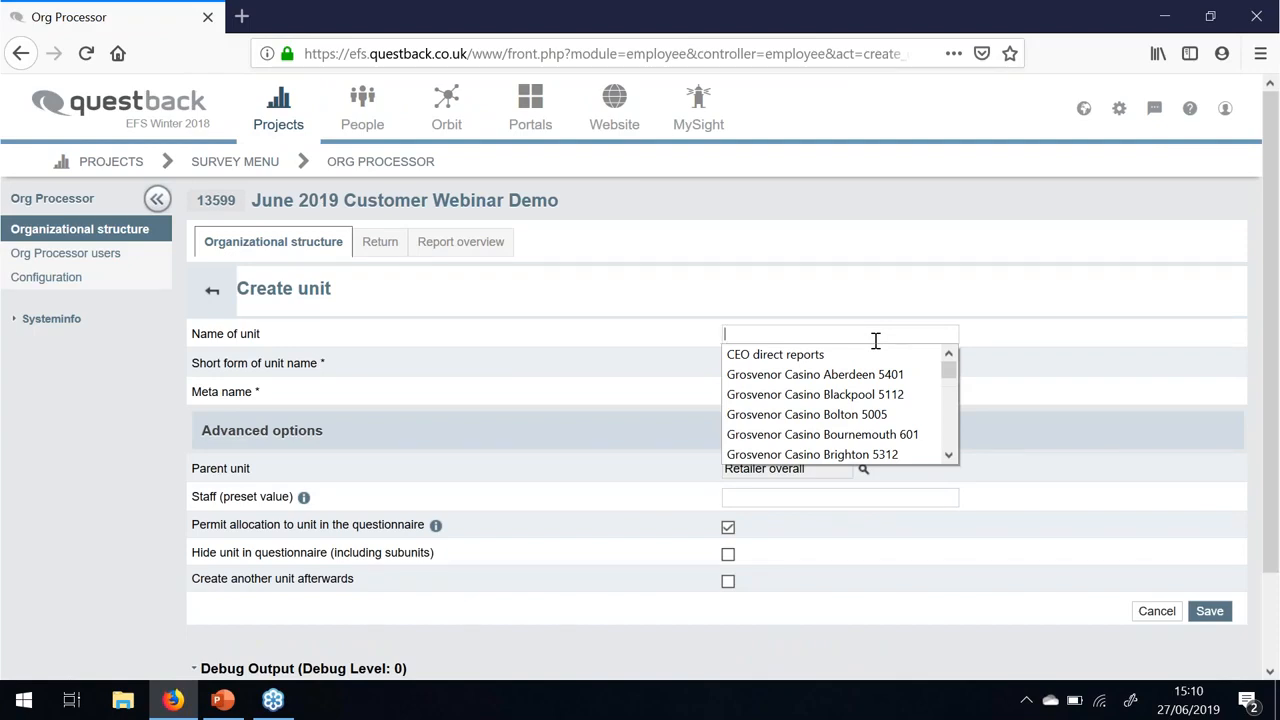
pyautogui.write('Liverpool')
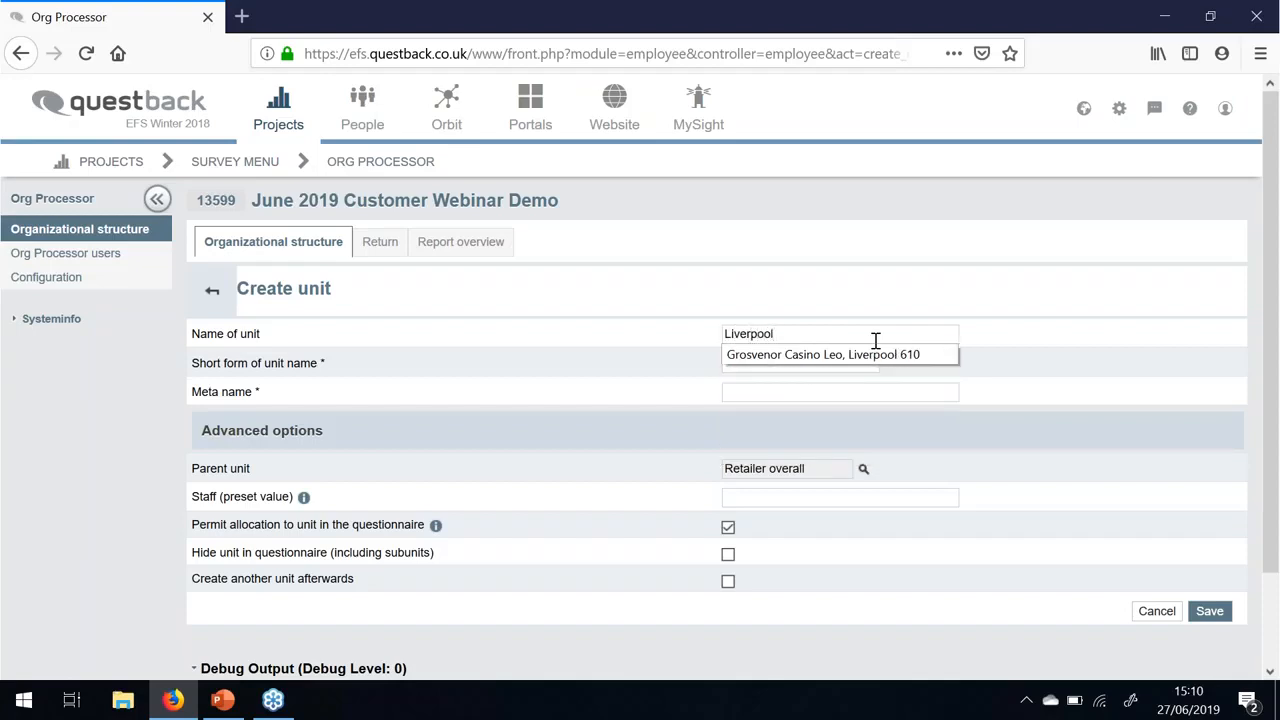
pyautogui.click(1000, 391)
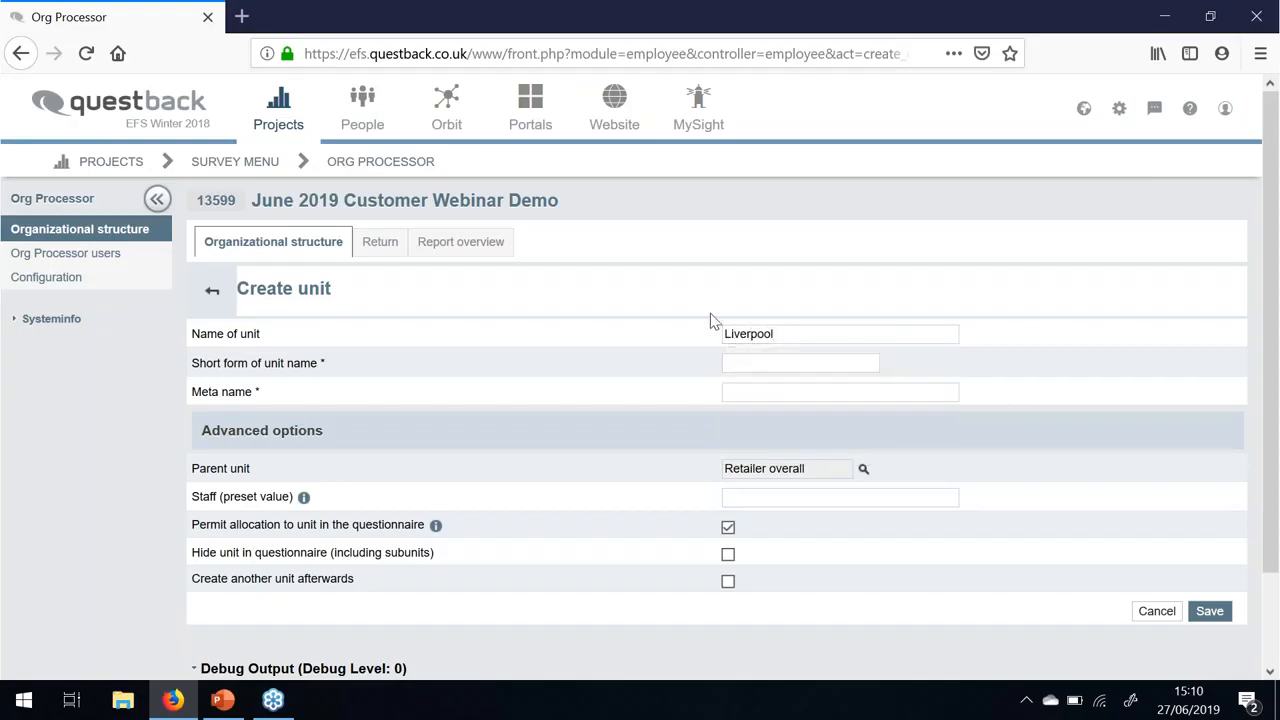
pyautogui.click(746, 361)
pyautogui.click(766, 392)
pyautogui.write('Test1')
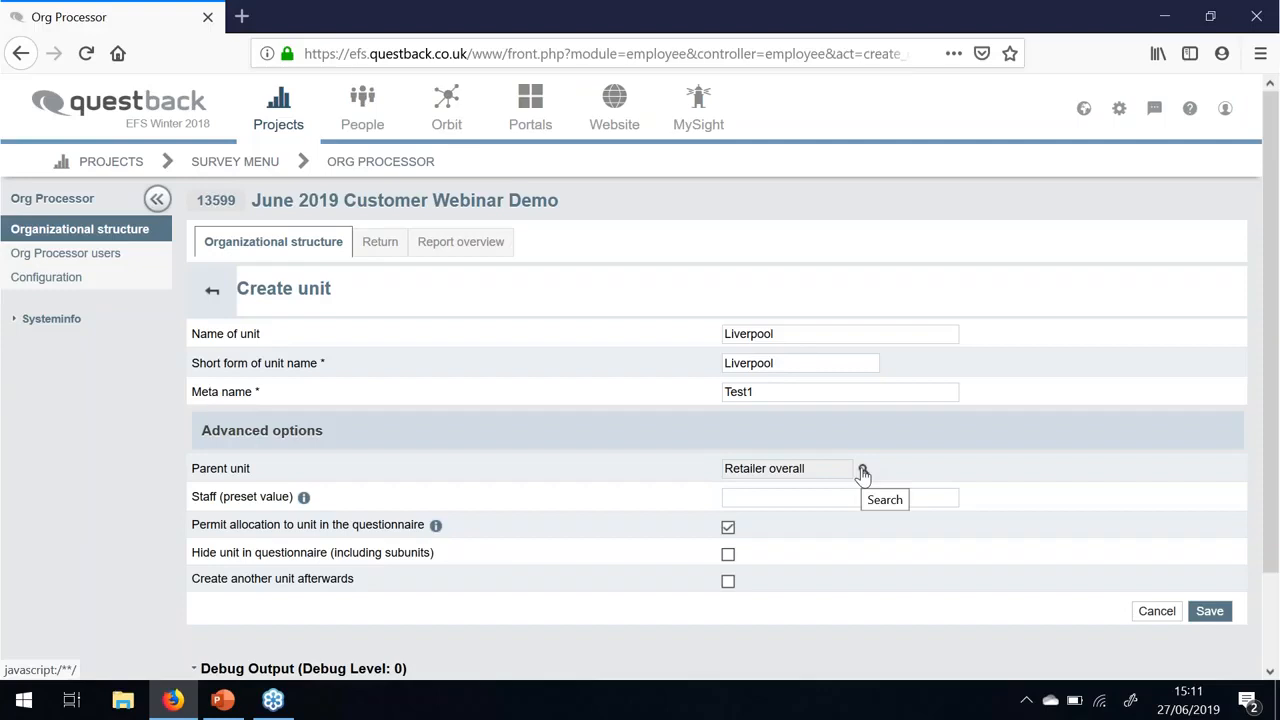
# - Choose North (Meta05) from the Select unit list as Liverpool's parent unit
pyautogui.click(863, 472)
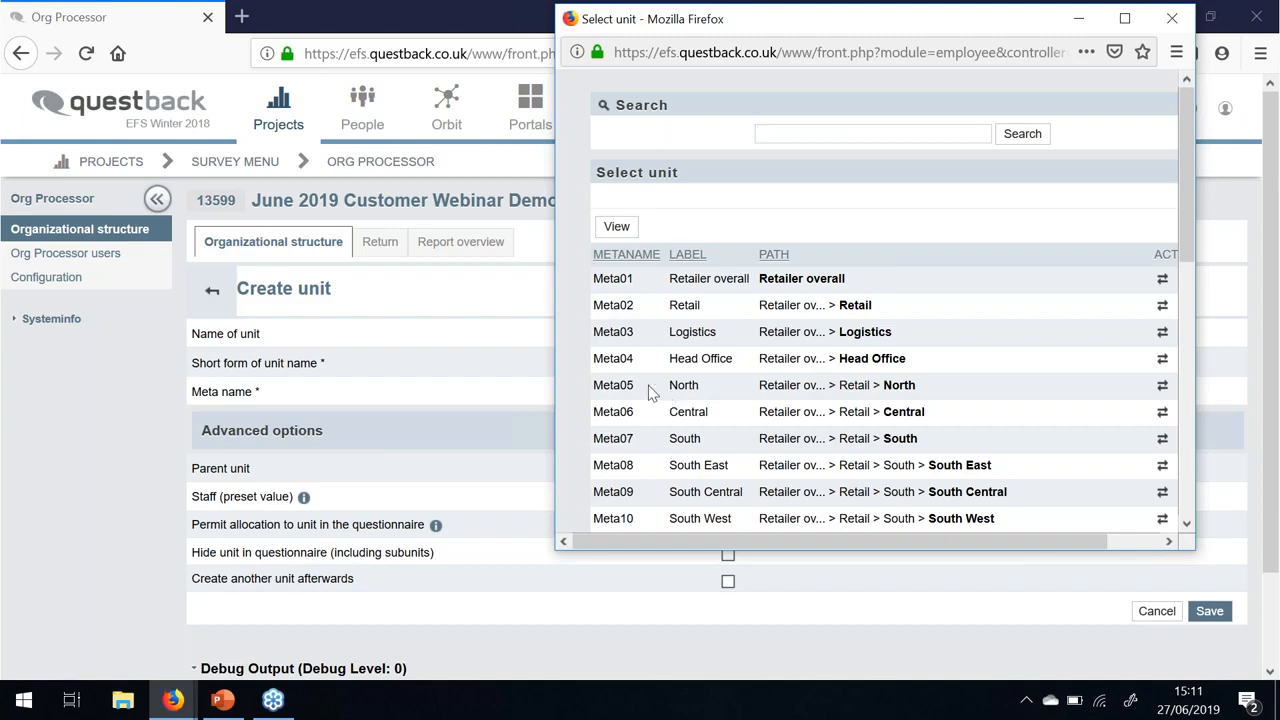
pyautogui.click(797, 134)
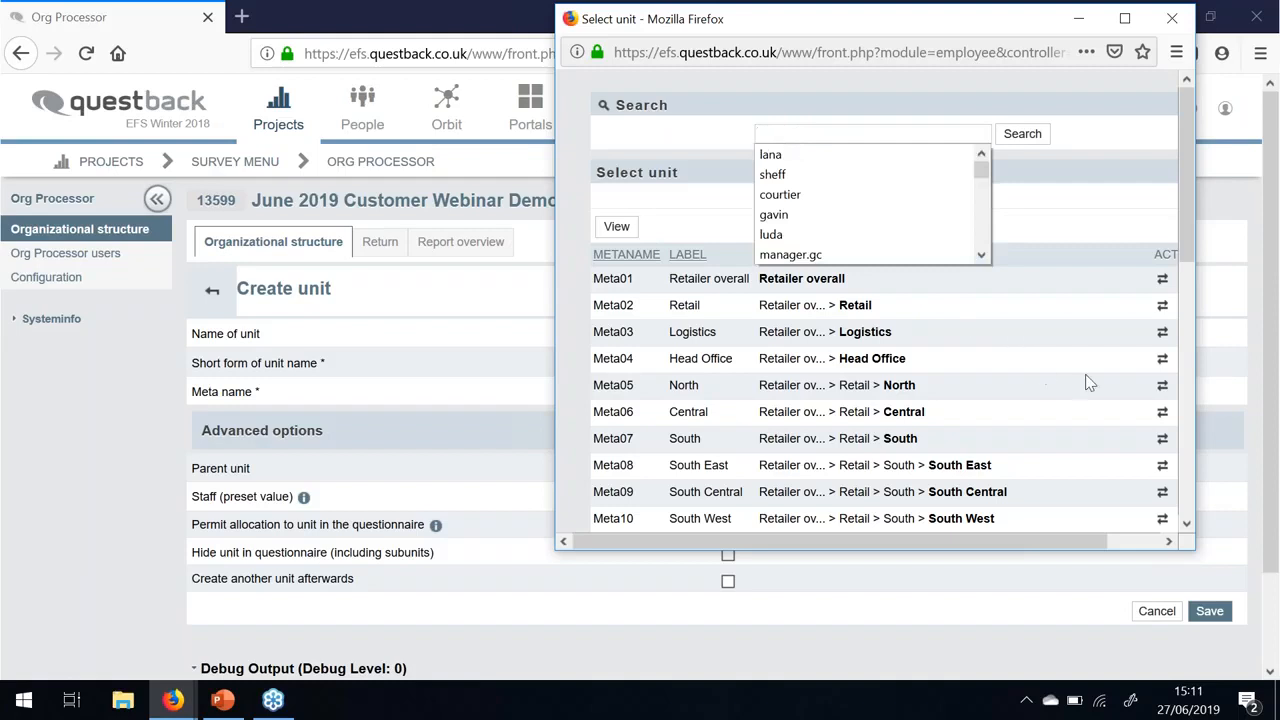
pyautogui.click(1163, 389)
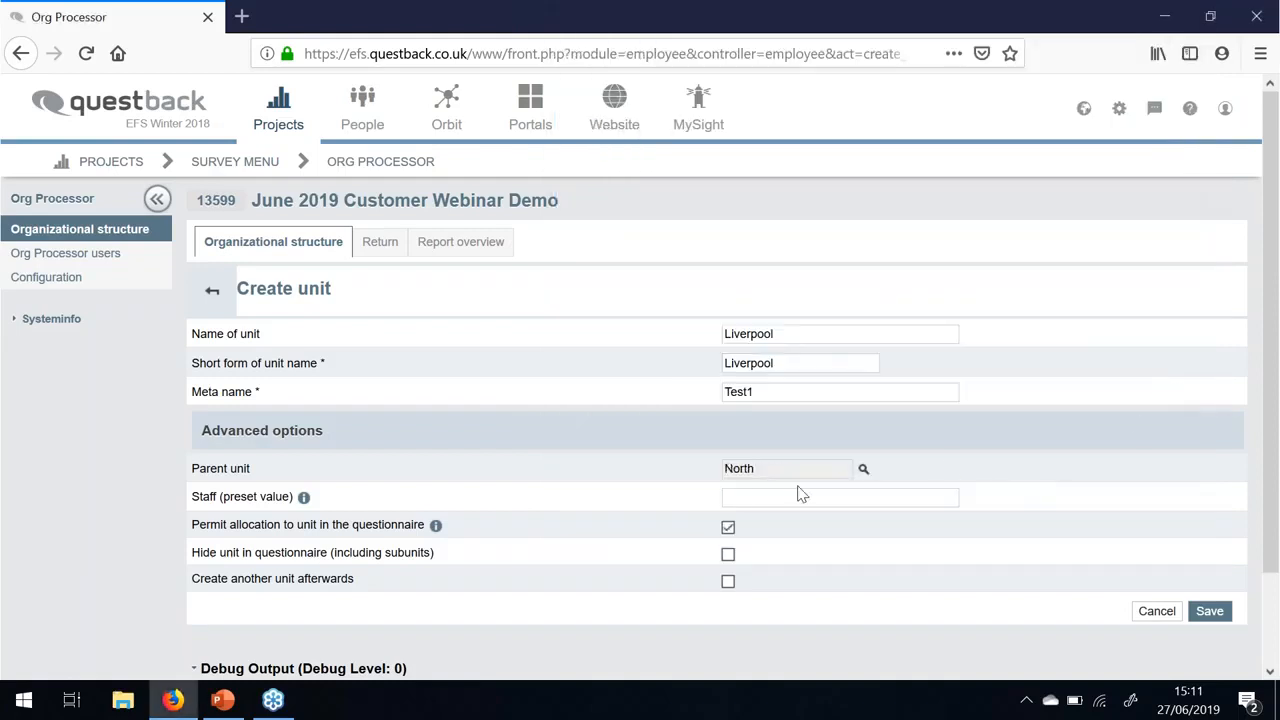
# - Save the Liverpool unit with 'Create another unit afterwards' ticked, then view it in the organisational tree
pyautogui.scroll(-2, 653, 492)
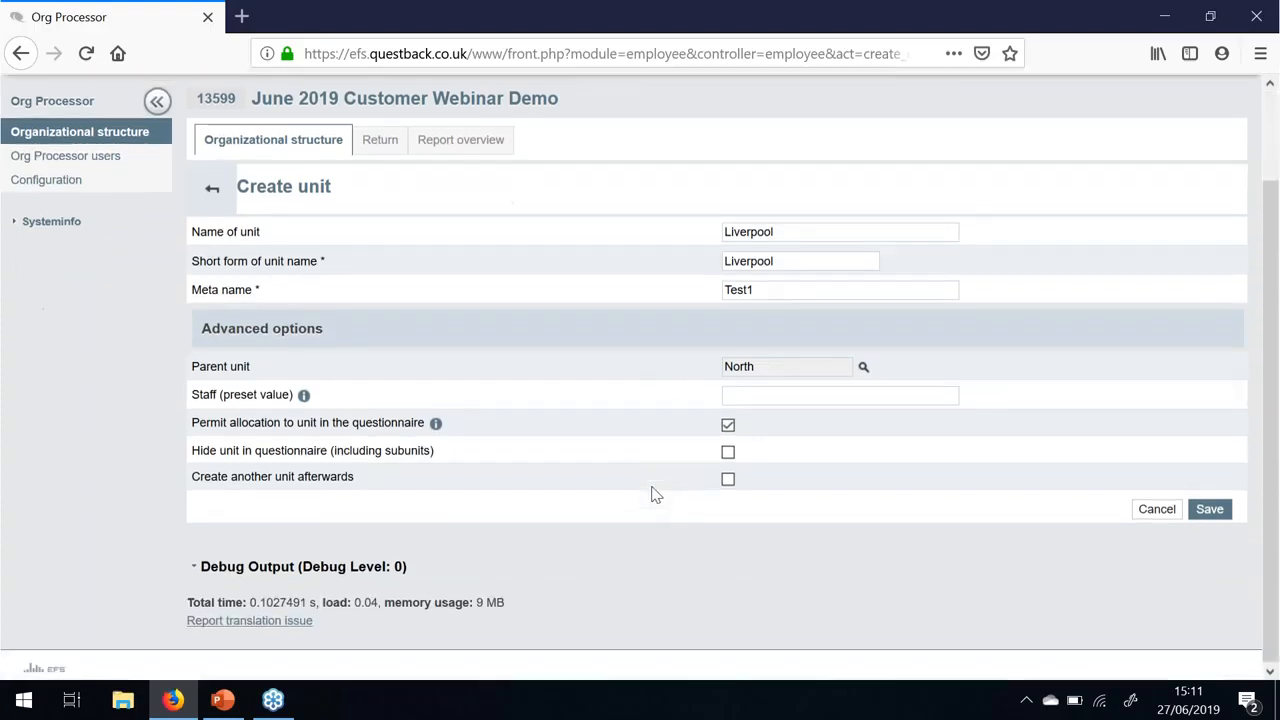
pyautogui.click(728, 479)
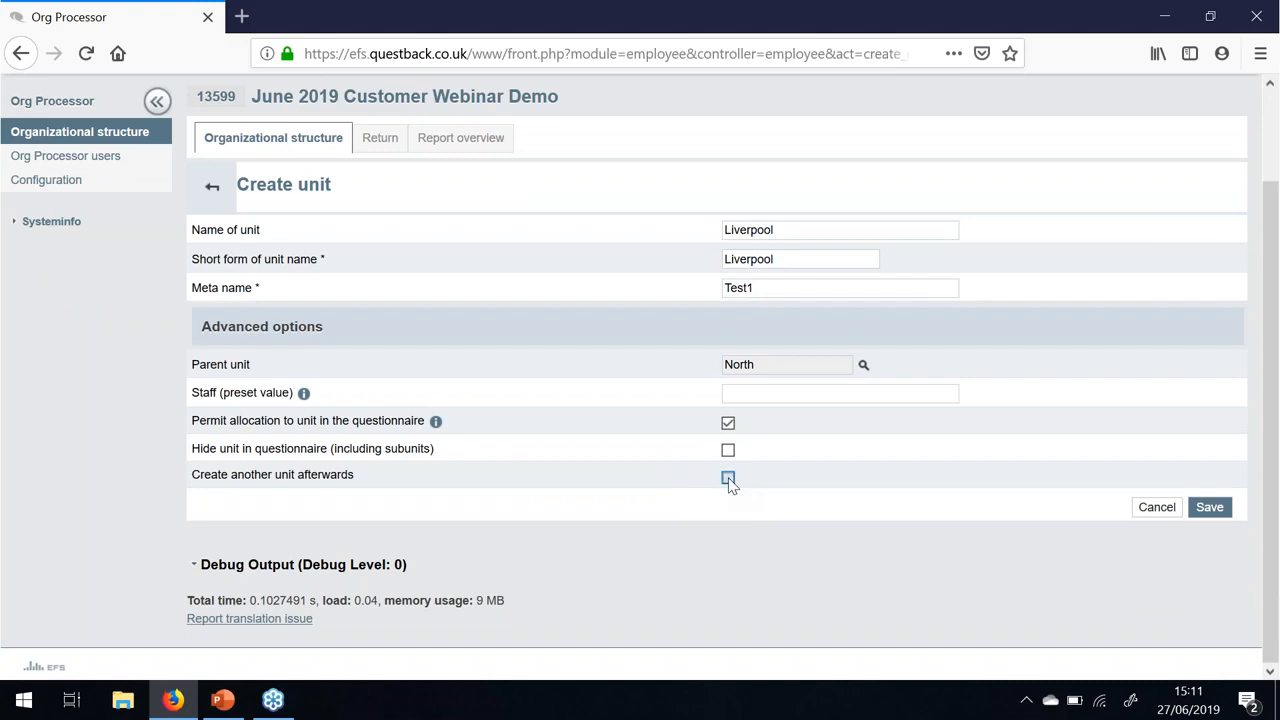
pyautogui.click(1200, 512)
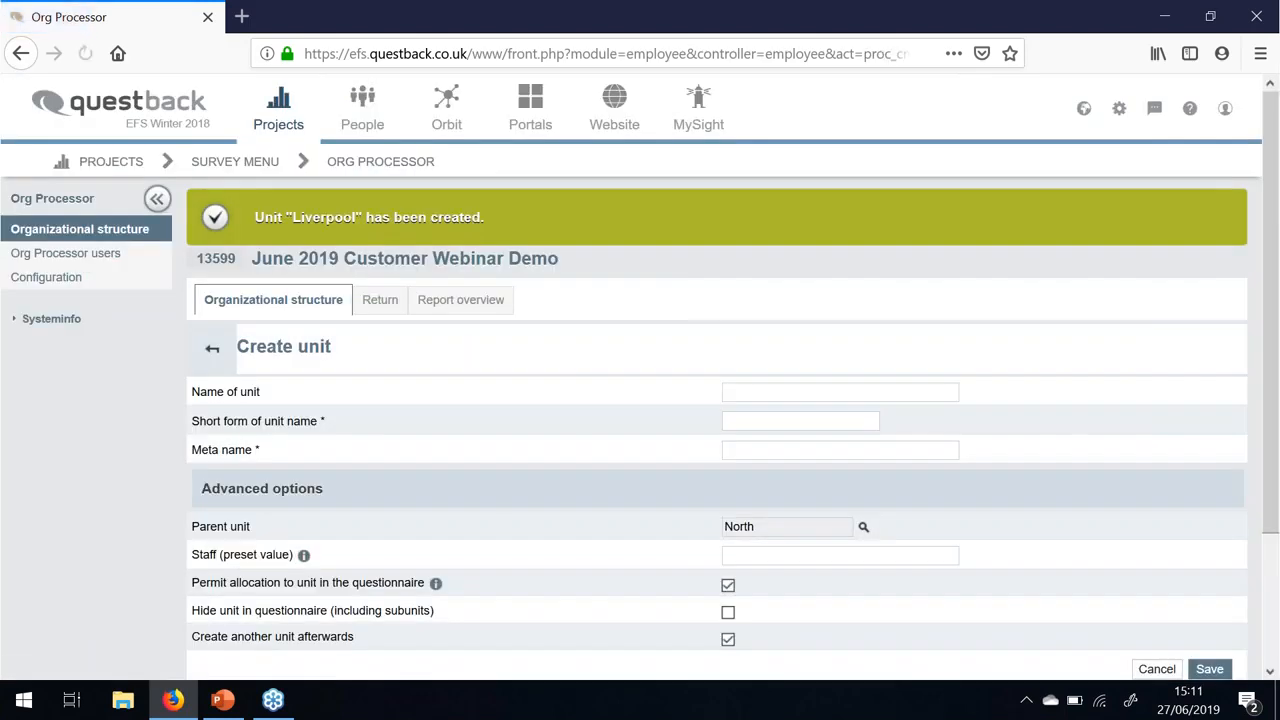
pyautogui.click(816, 392)
pyautogui.scroll(-1, 818, 416)
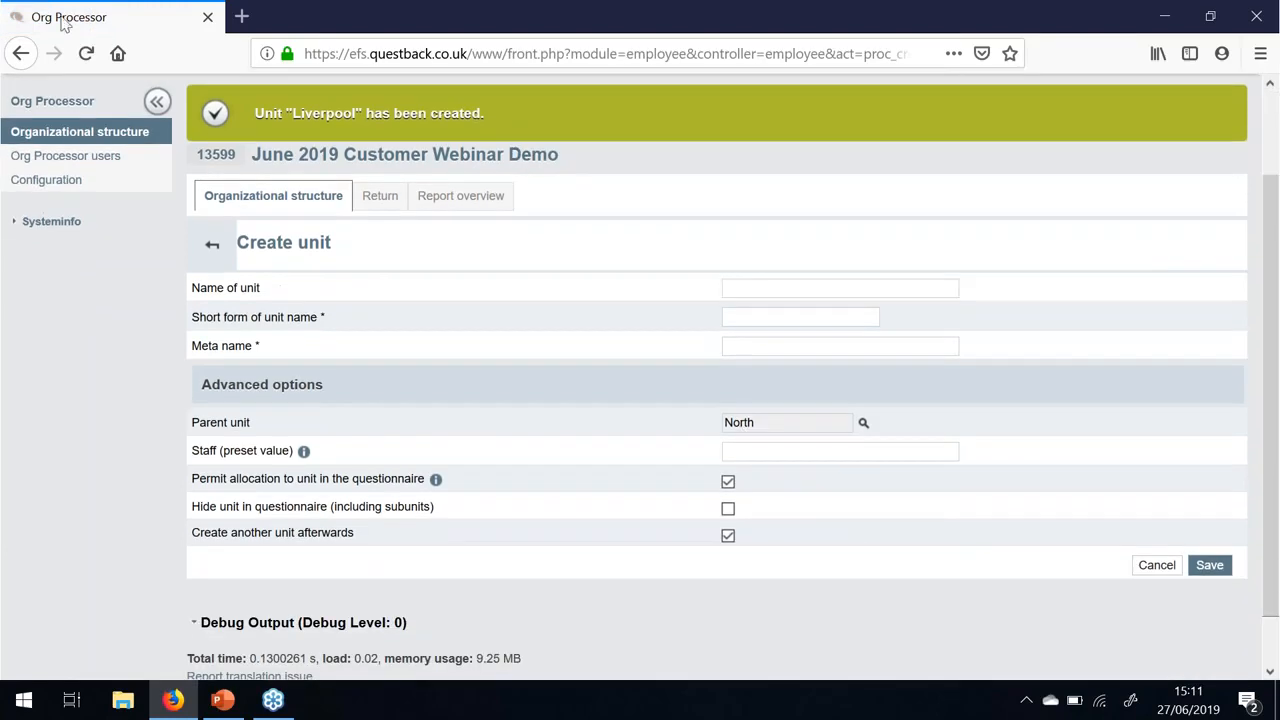
pyautogui.click(280, 200)
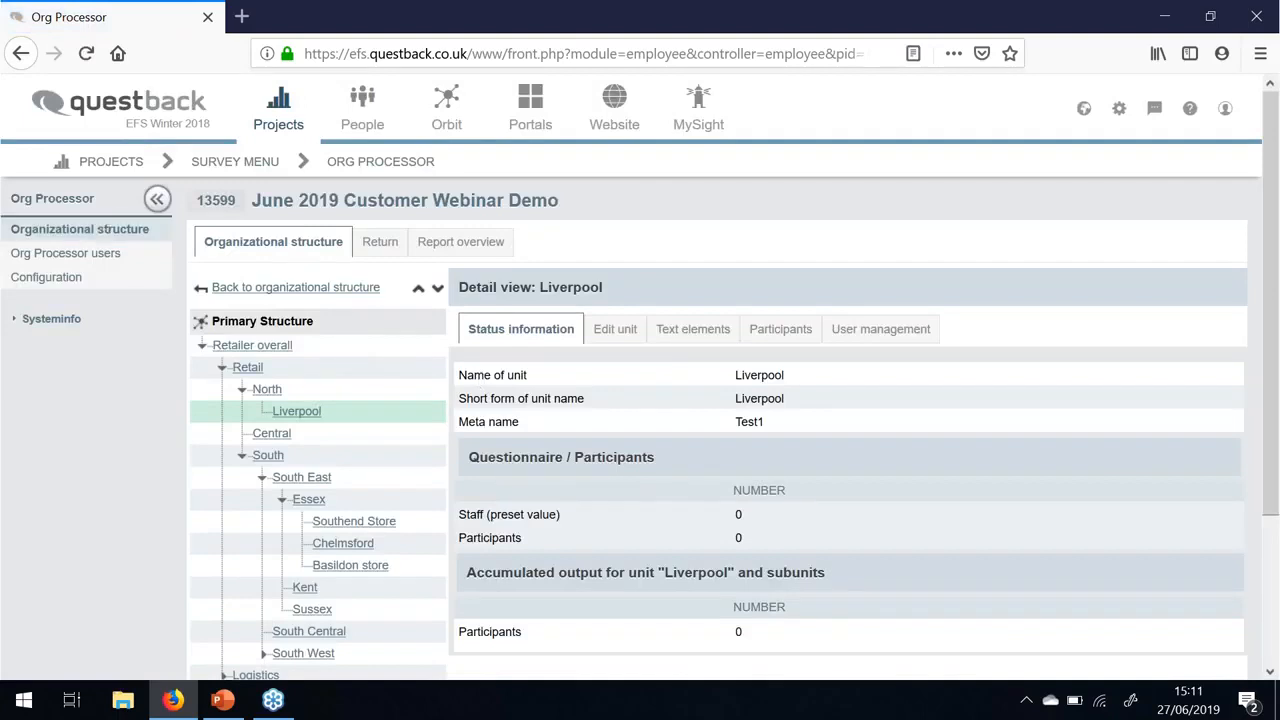
# - Go back to the full 28-unit structure table showing Liverpool (Test1) under North
pyautogui.click(300, 292)
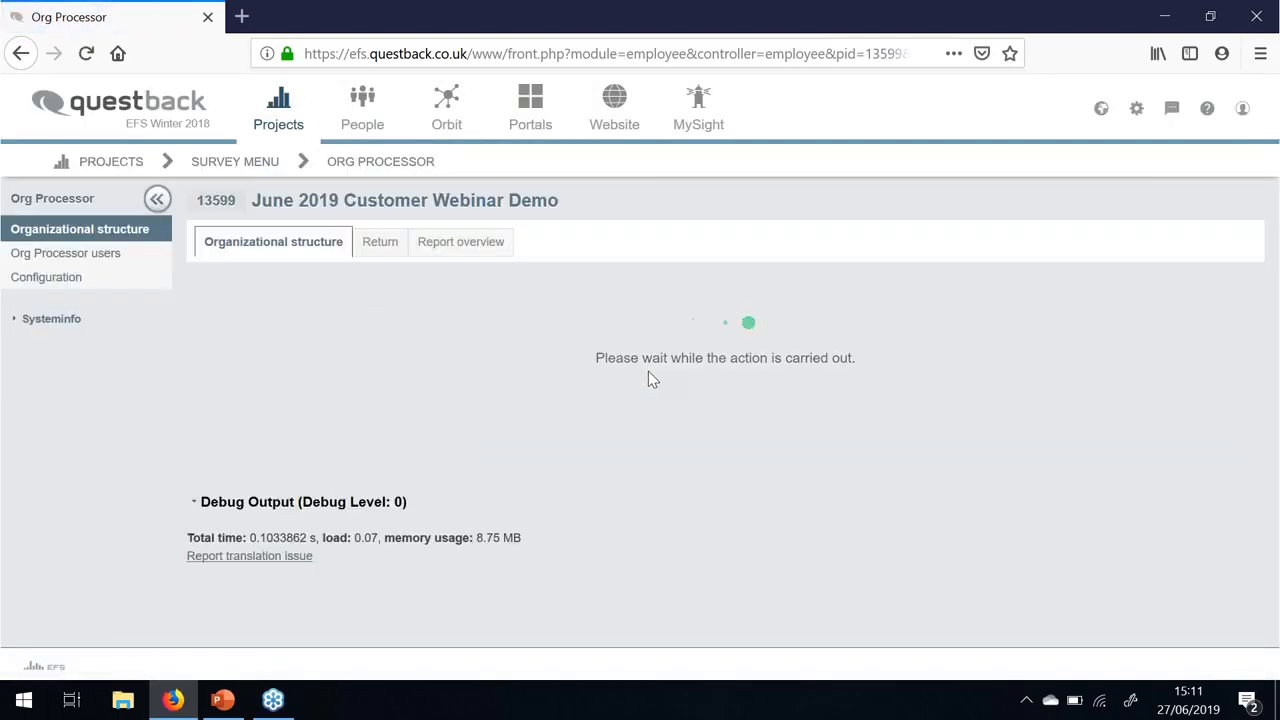
pyautogui.scroll(-1, 245, 315)
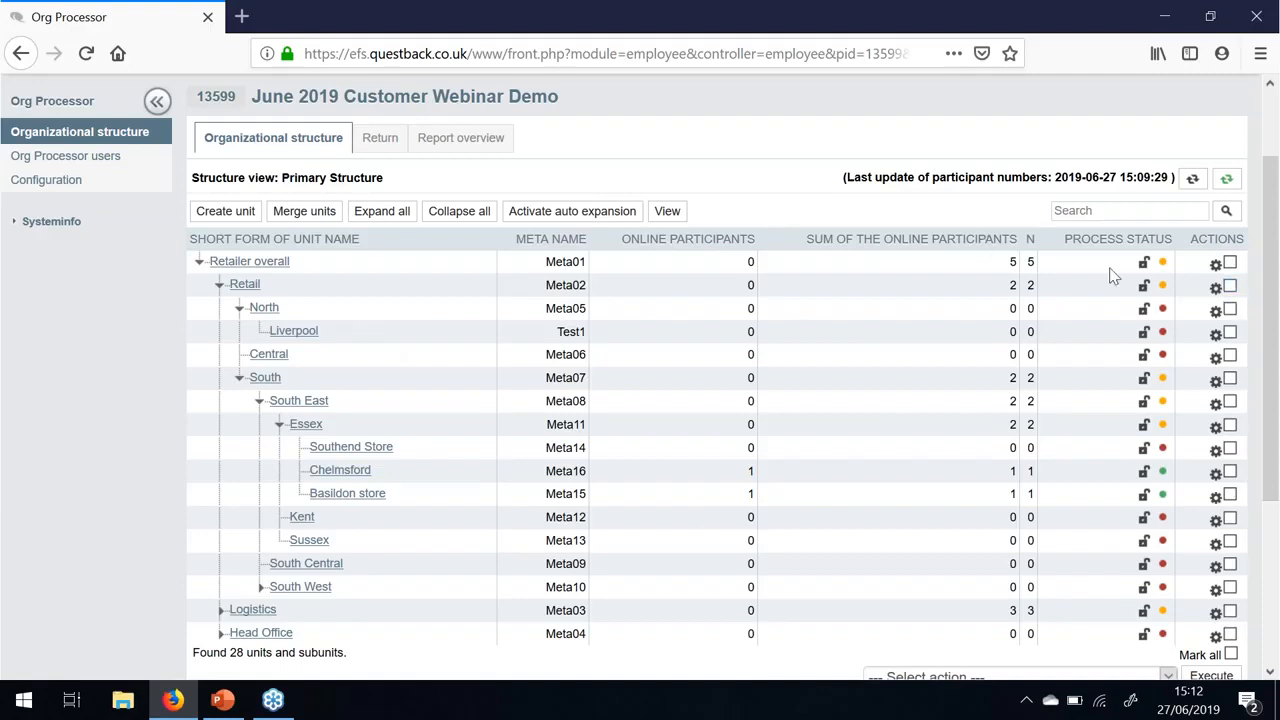
# - Export Retailer overall to Excel as a Standard export in Connected list format, opening it in Excel
pyautogui.click(1215, 264)
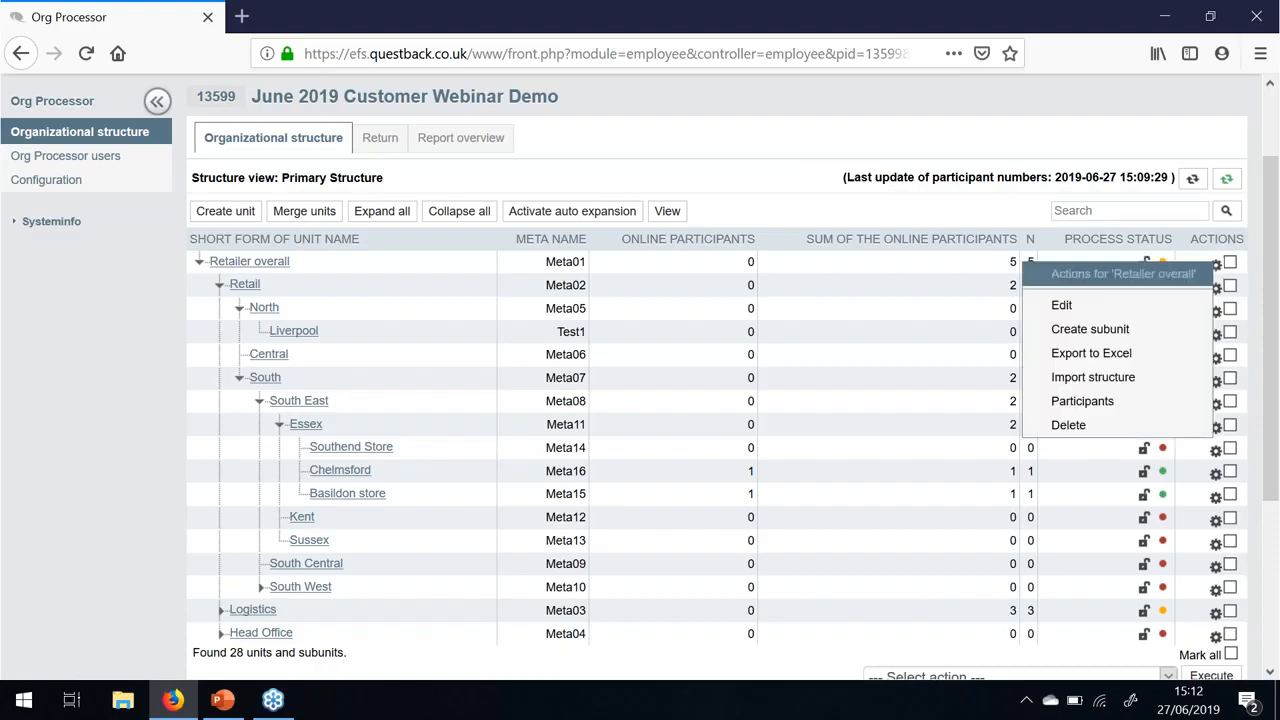
pyautogui.click(1111, 357)
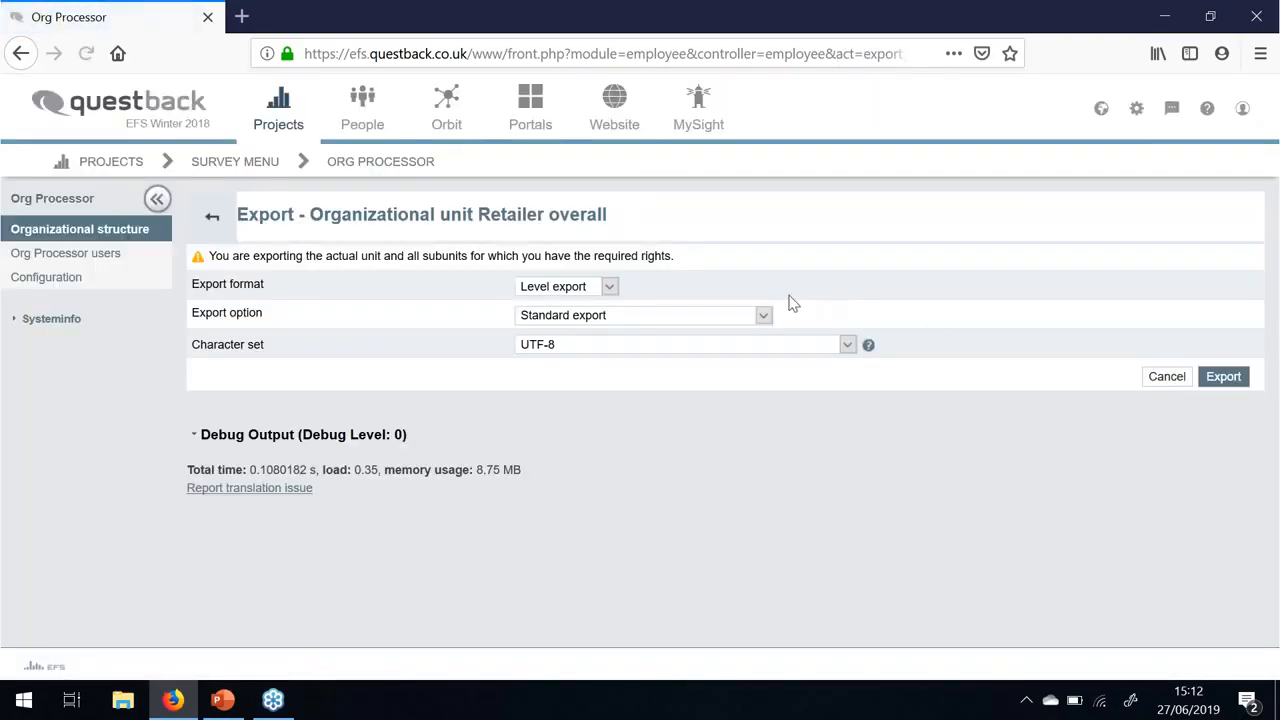
pyautogui.click(762, 318)
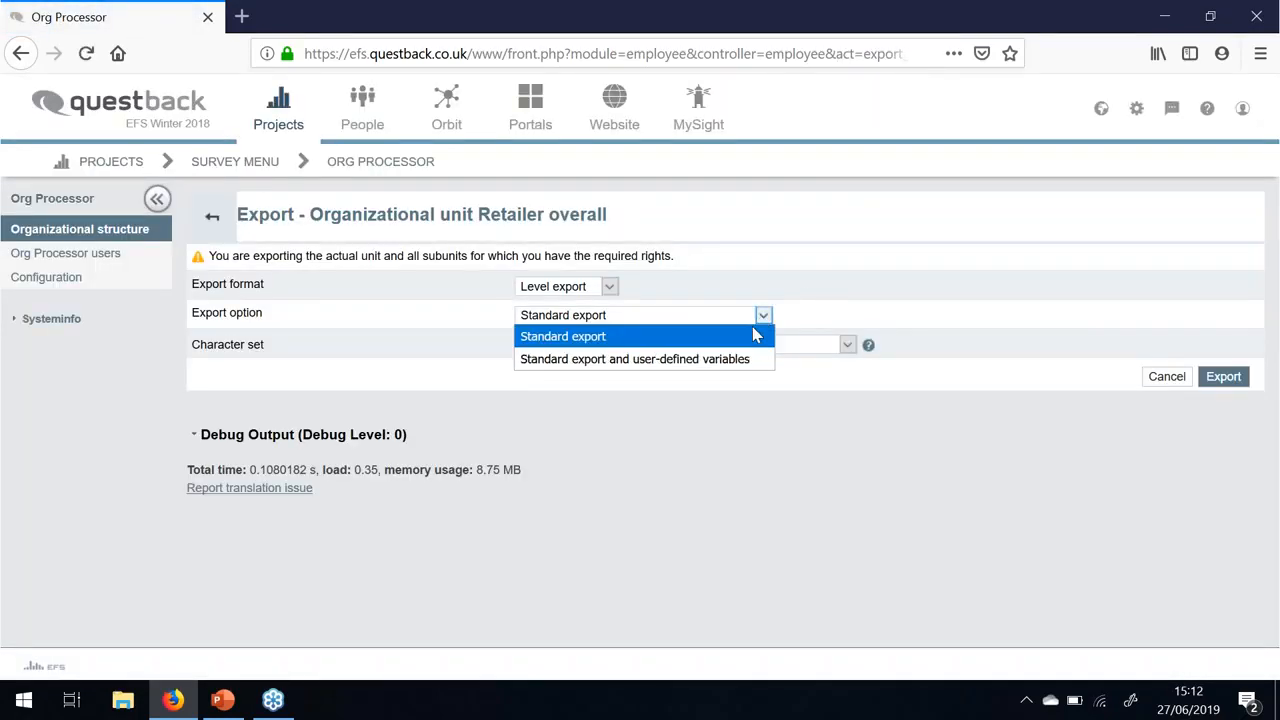
pyautogui.click(754, 338)
pyautogui.click(580, 287)
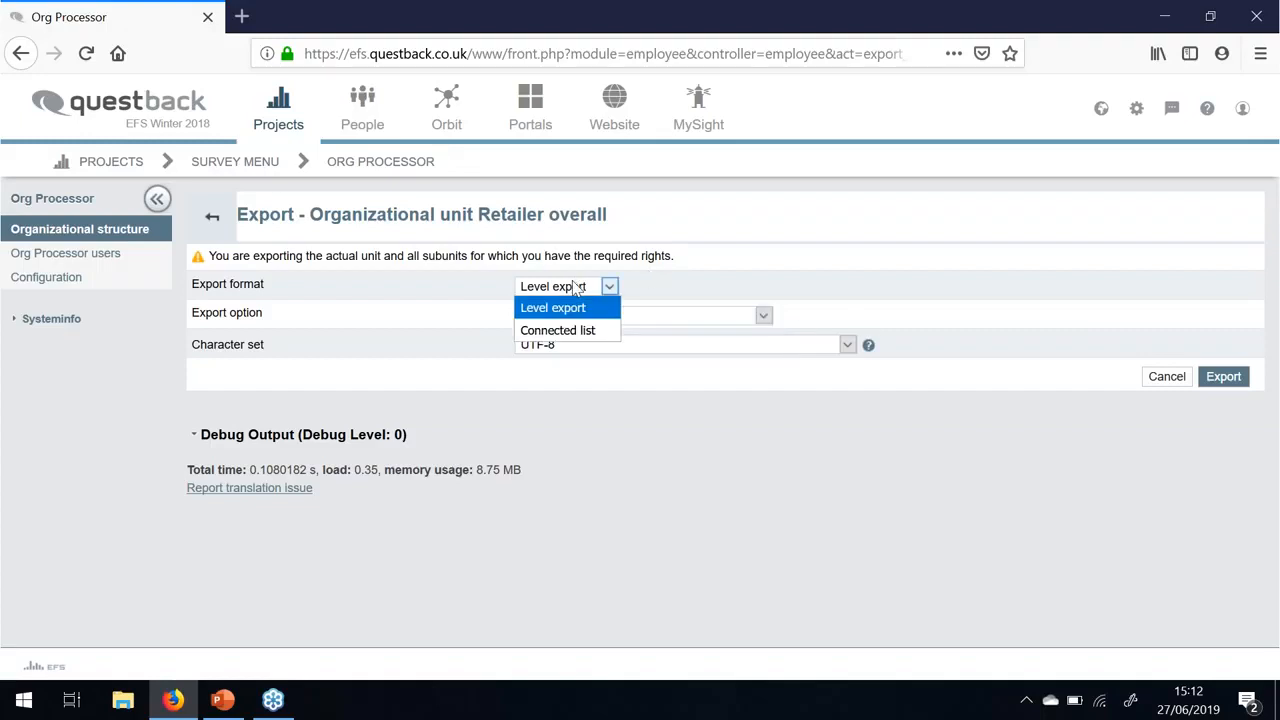
pyautogui.click(572, 330)
pyautogui.click(1210, 388)
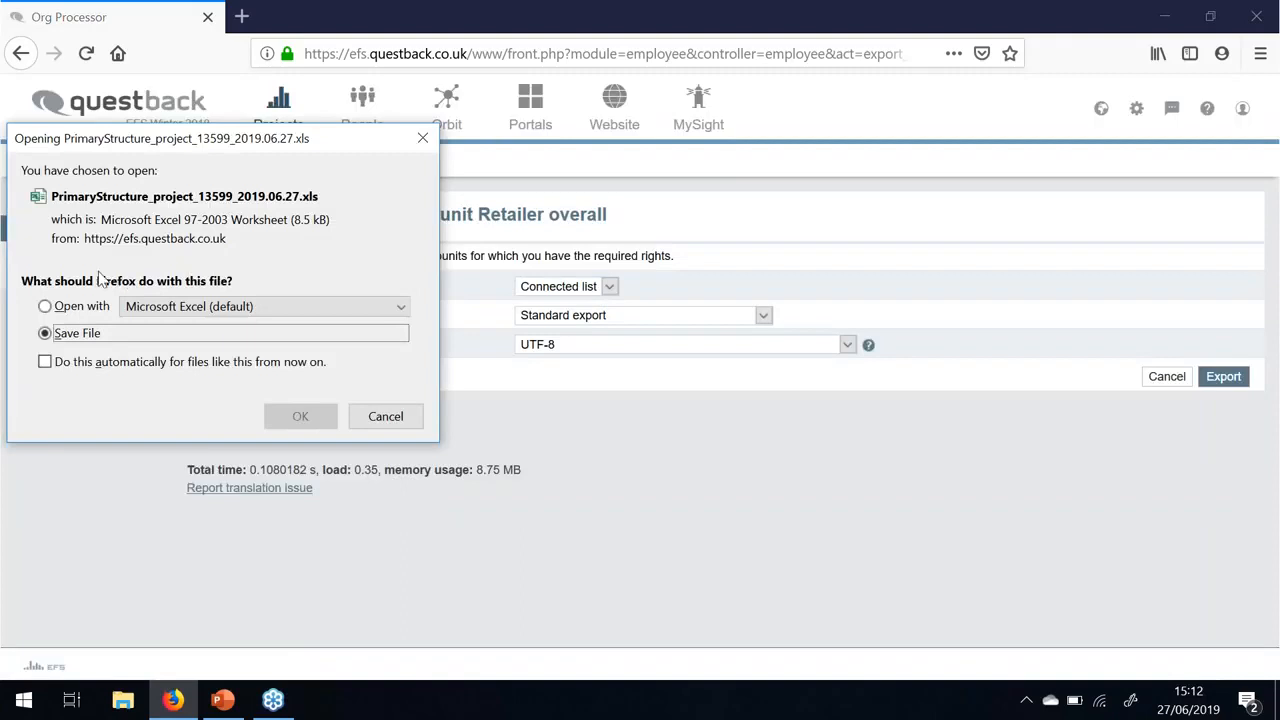
pyautogui.click(86, 306)
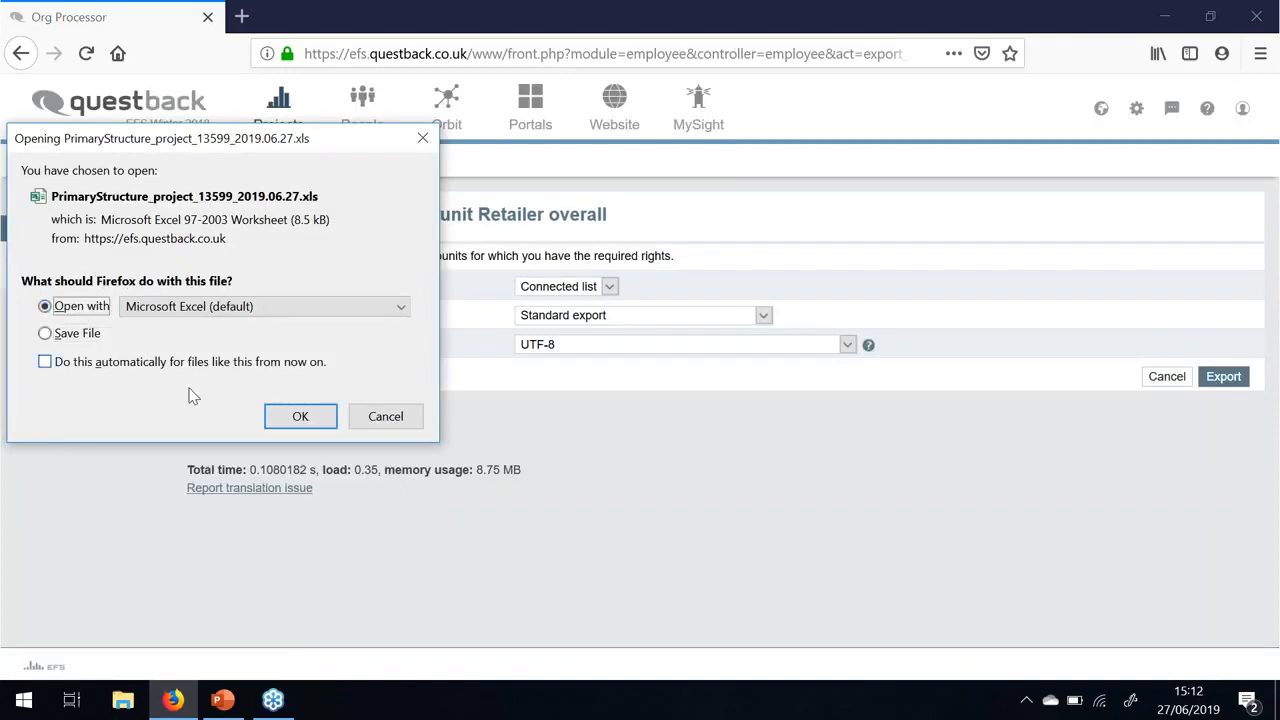
pyautogui.click(318, 418)
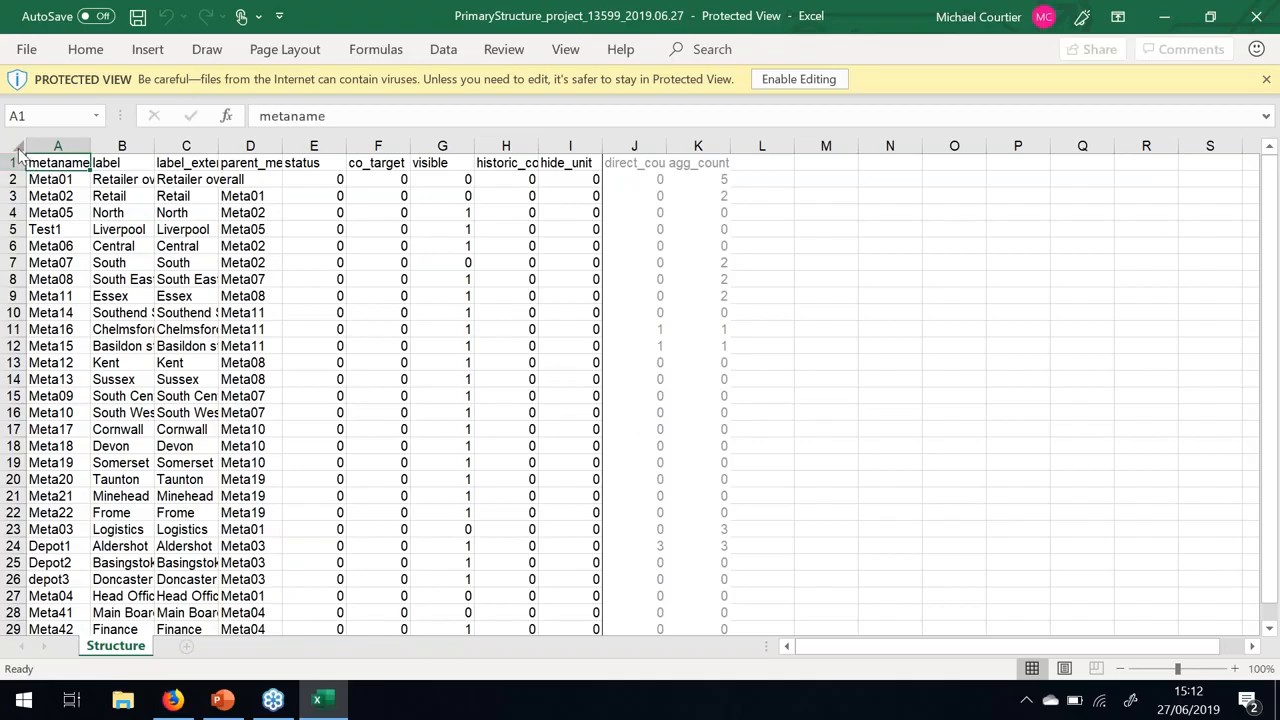
# - Enable editing, auto-fit all columns of the exported sheet, then minimise Excel
pyautogui.click(799, 79)
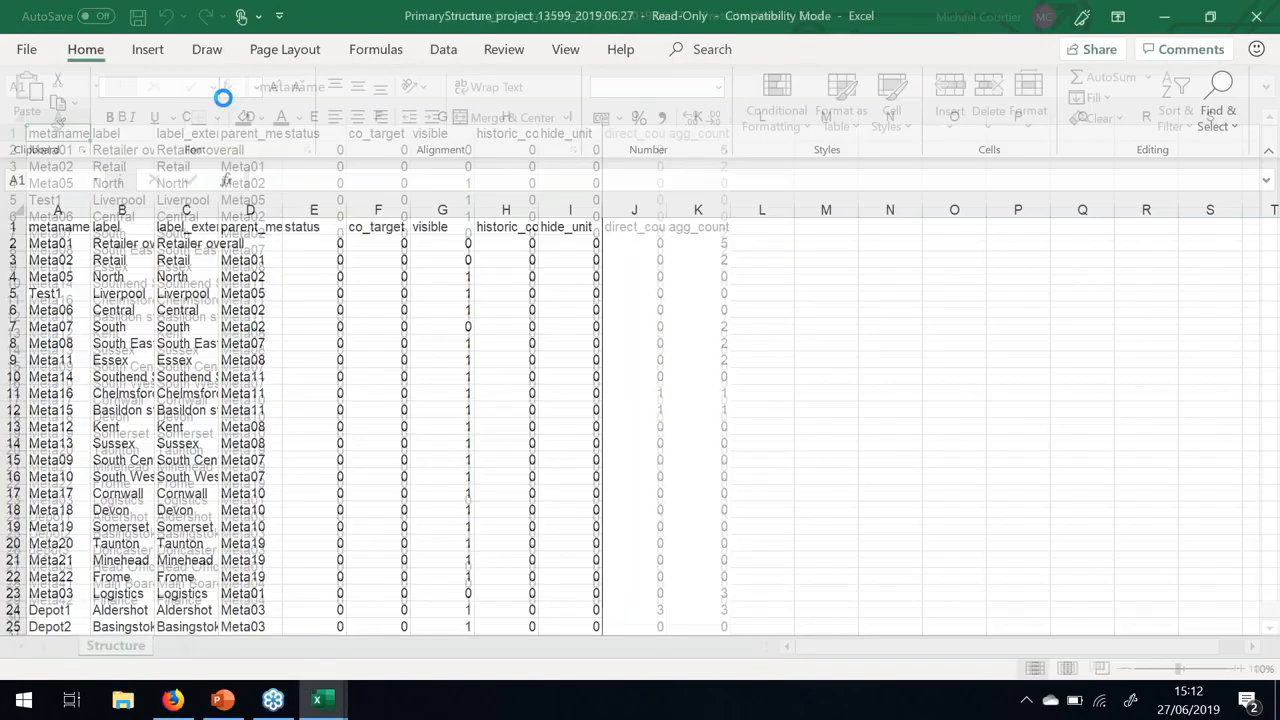
pyautogui.click(15, 208)
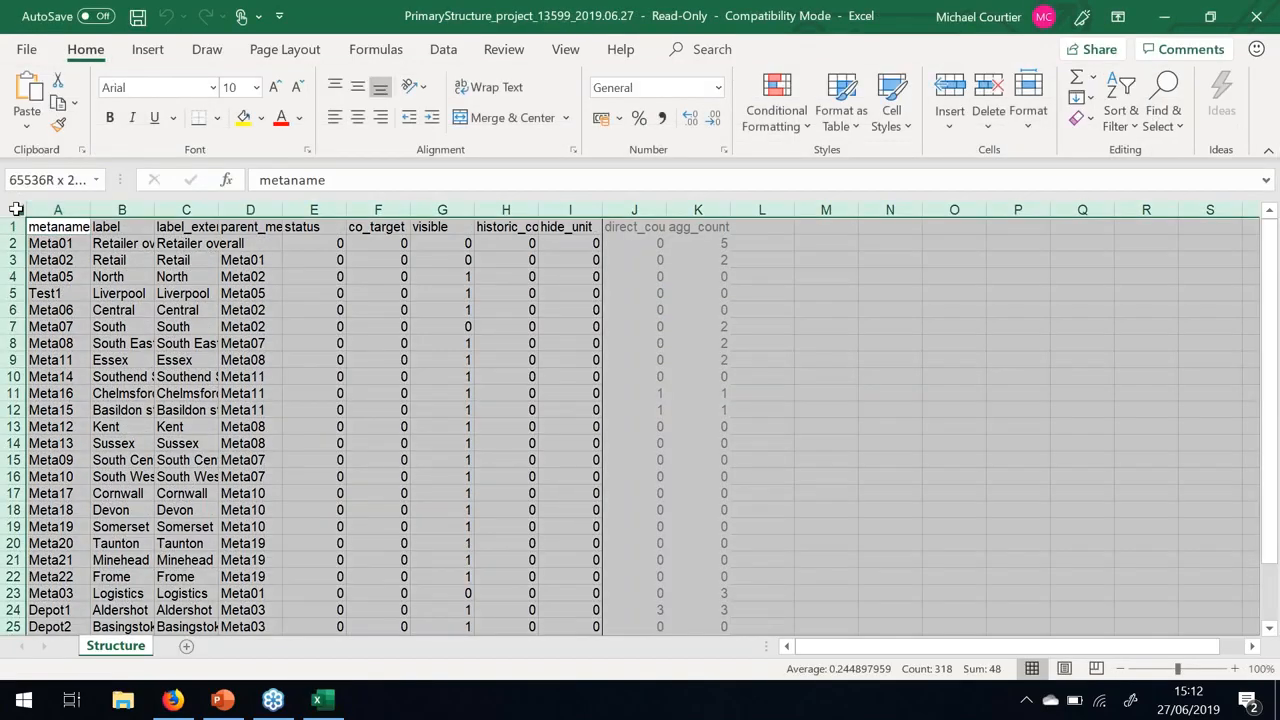
pyautogui.doubleClick(90, 208)
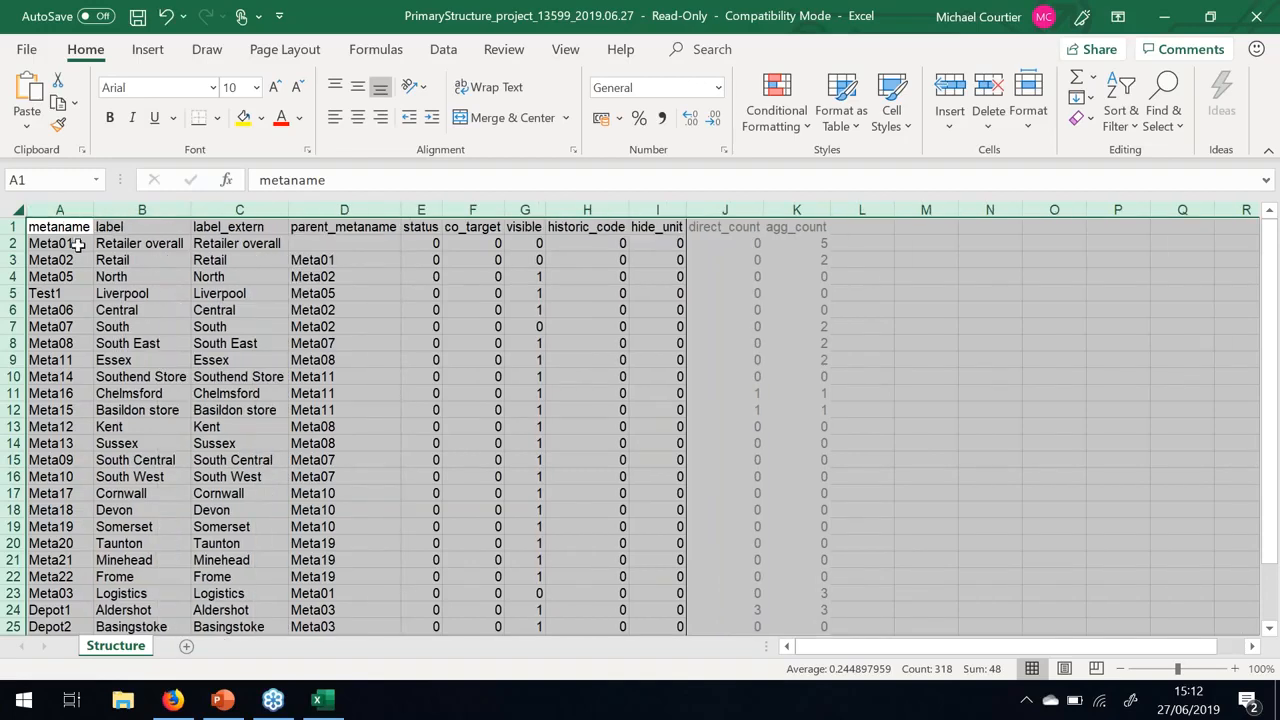
pyautogui.click(362, 264)
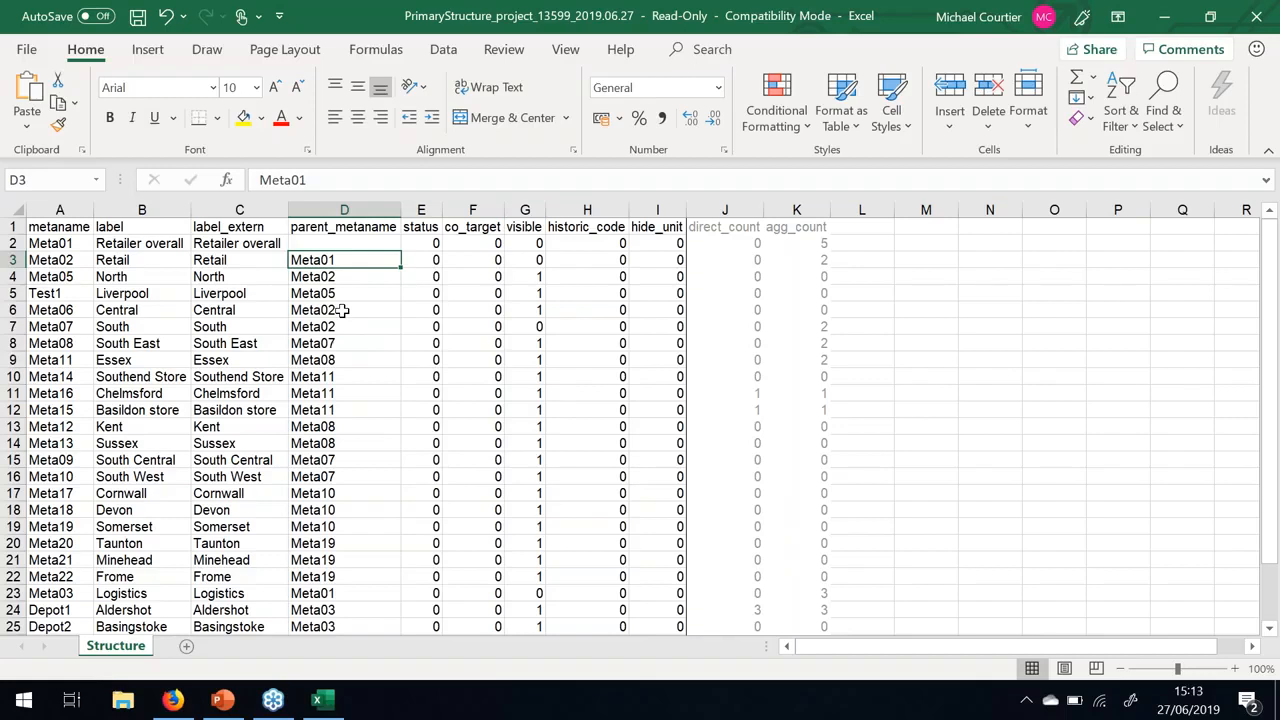
pyautogui.click(1170, 18)
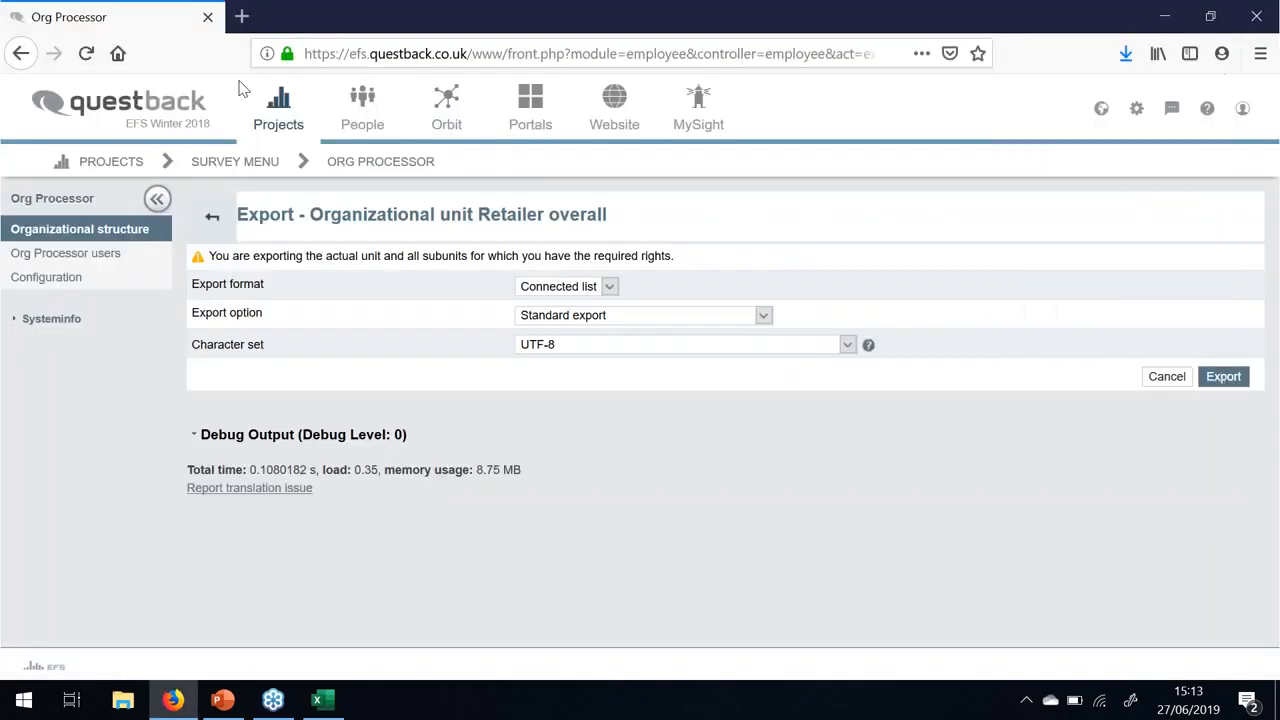
# - Return to the Org Processor structure table and open the actions for the Essex unit
pyautogui.click(366, 170)
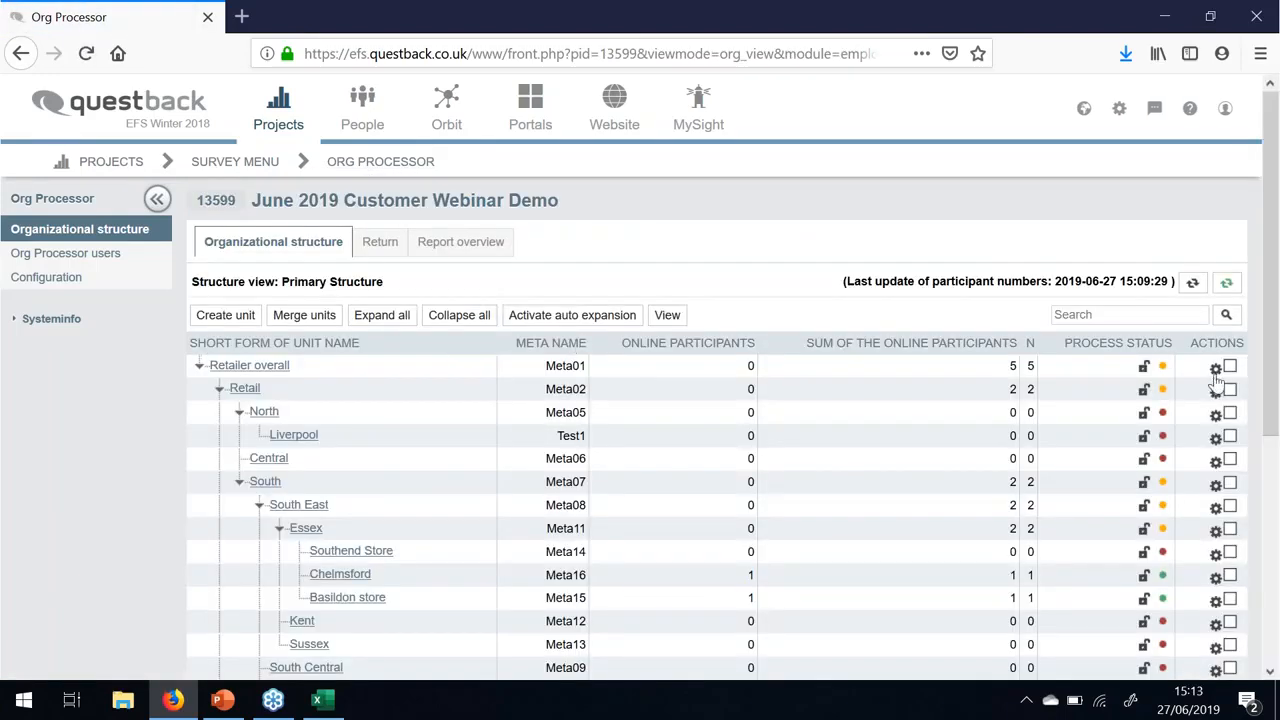
pyautogui.click(1216, 372)
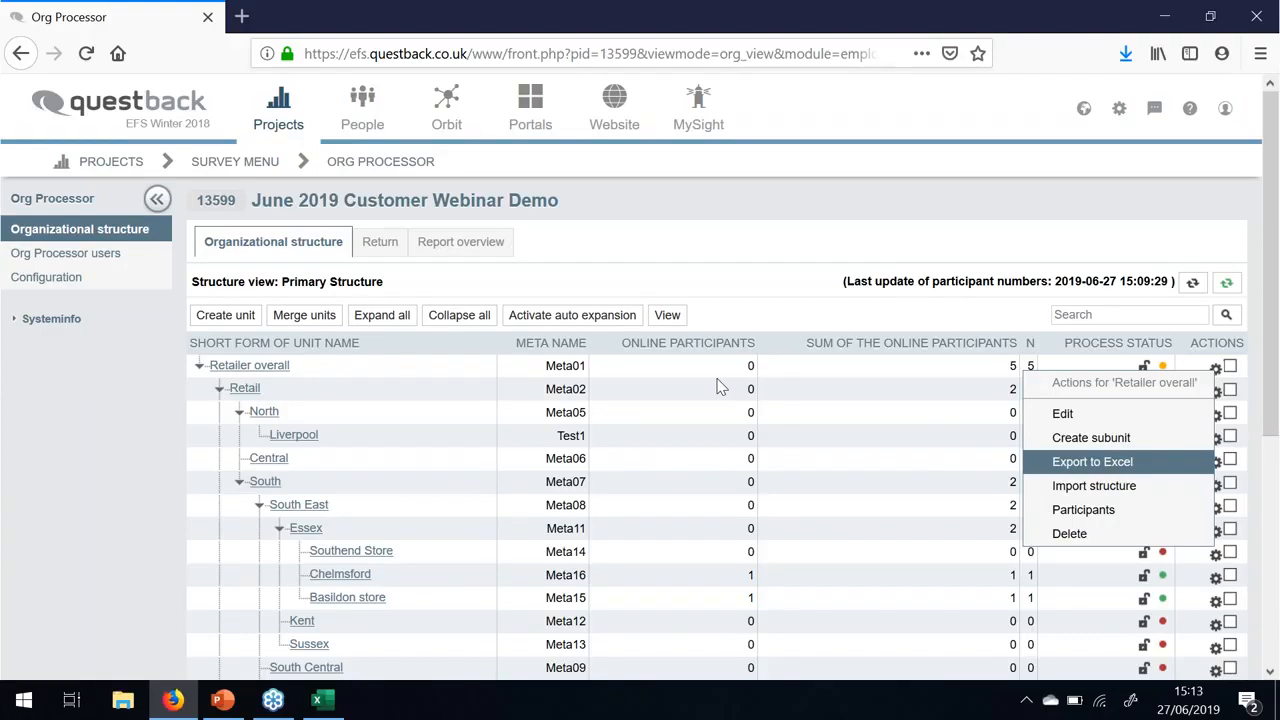
pyautogui.click(609, 410)
pyautogui.scroll(-2, 646, 363)
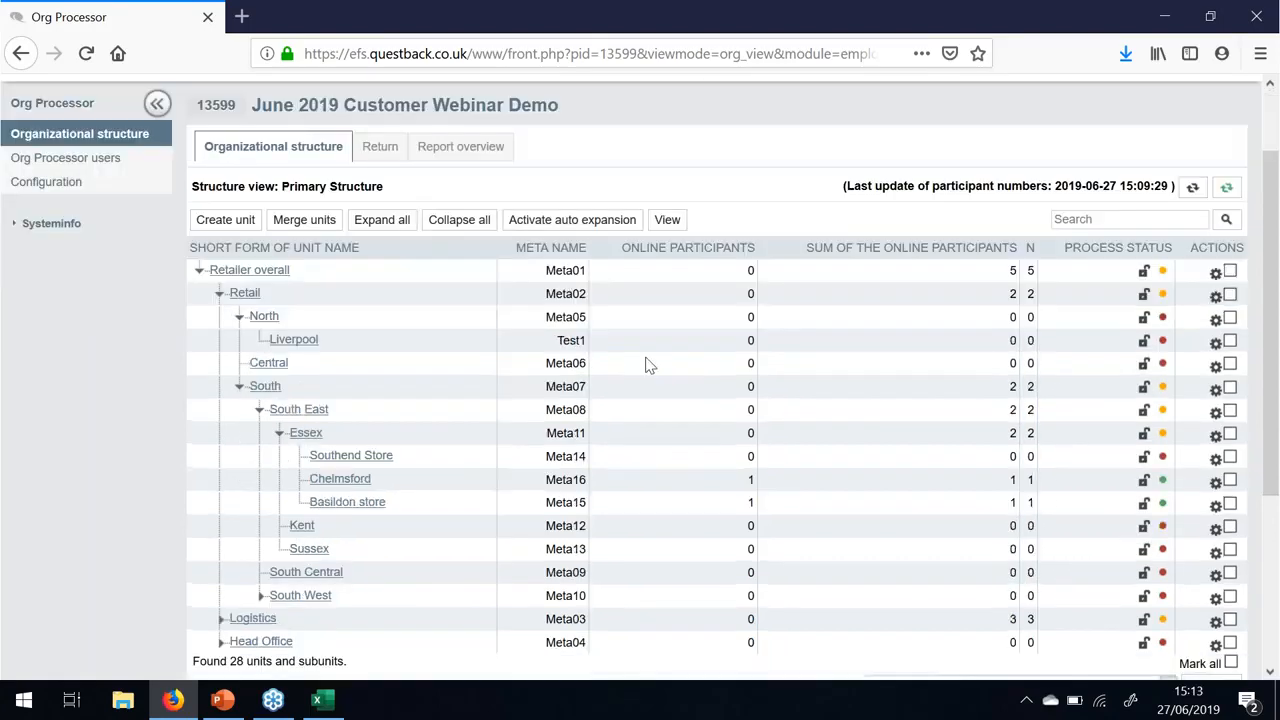
pyautogui.scroll(-2, 646, 363)
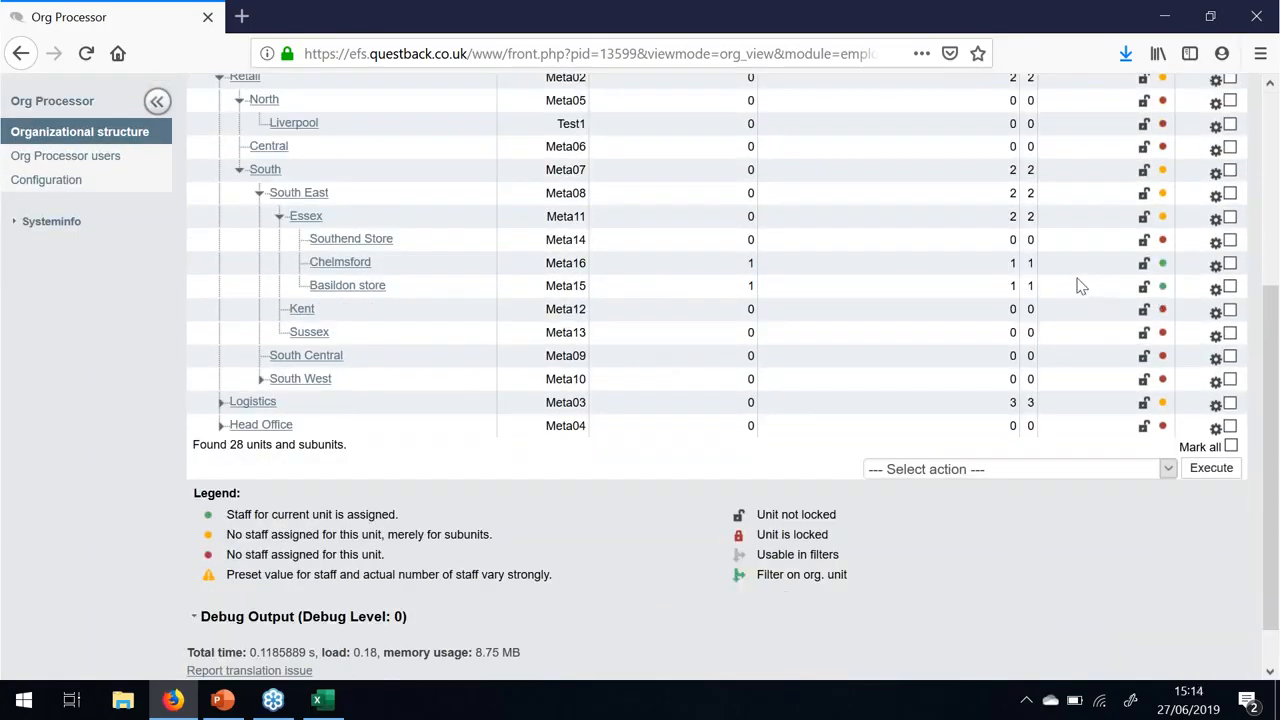
pyautogui.scroll(2, 1014, 271)
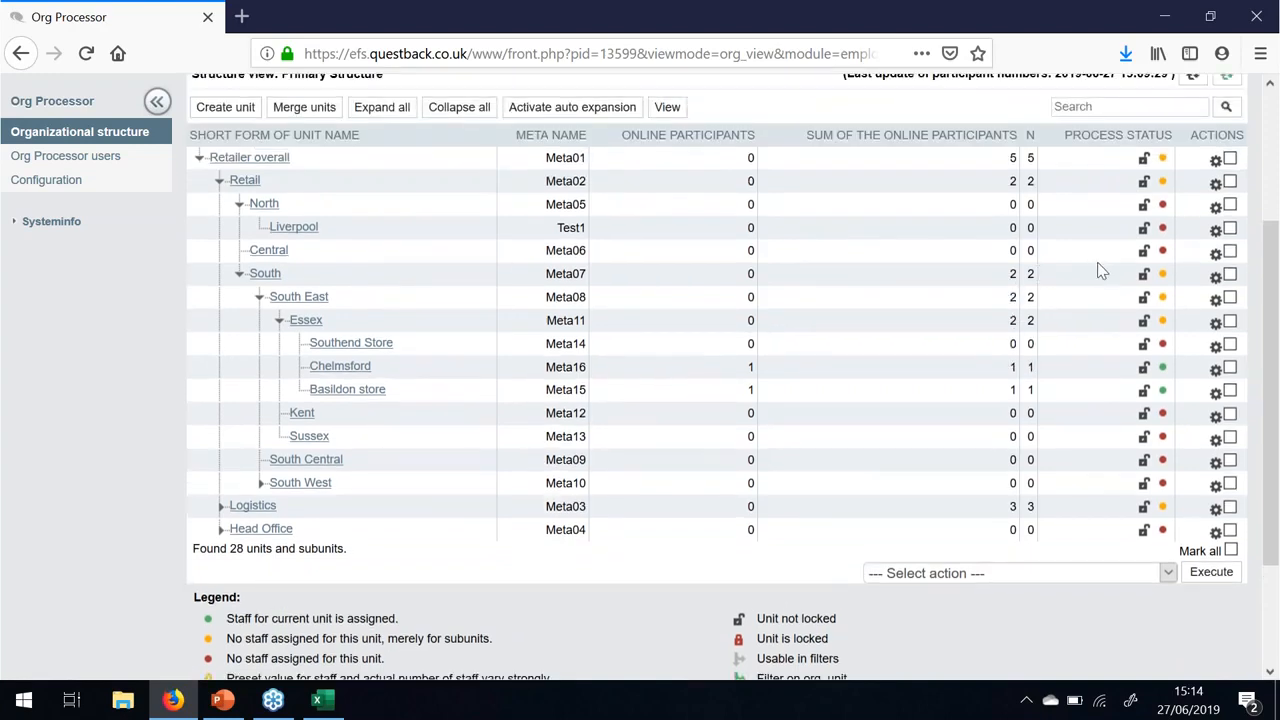
pyautogui.click(1216, 325)
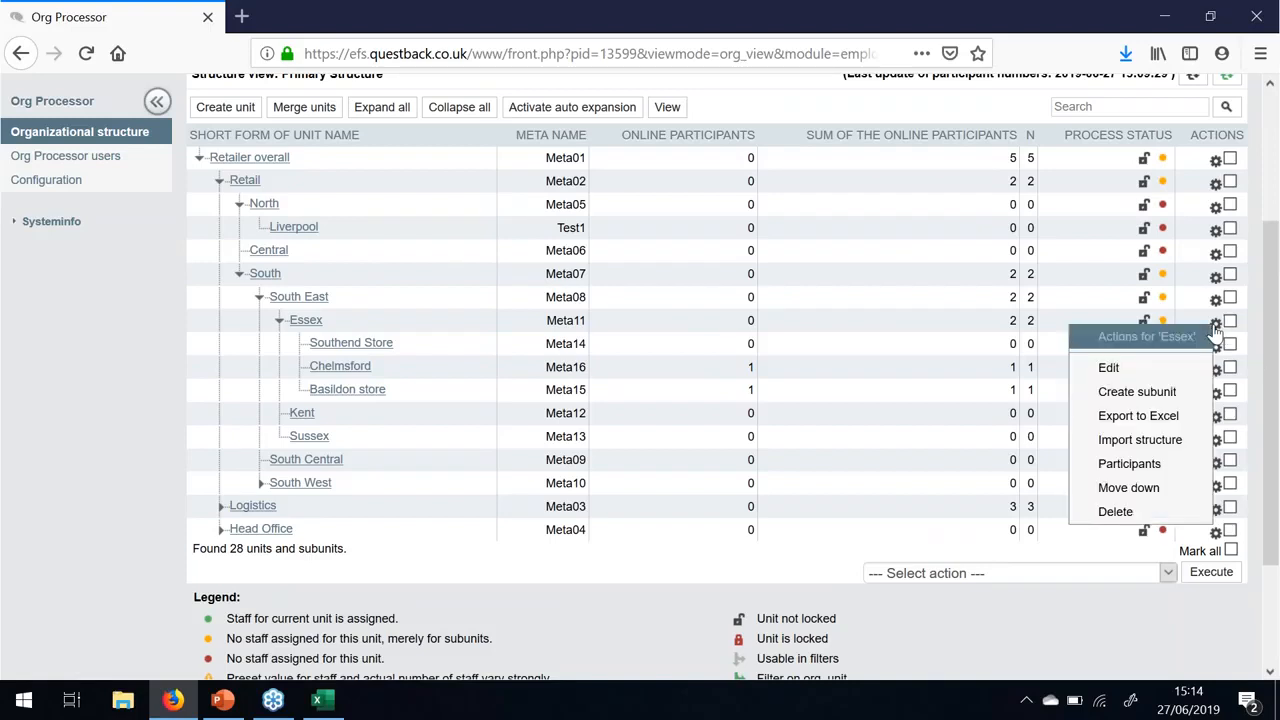
# - Edit Essex to read 'Essex & Kent' in both name and short form and save
pyautogui.click(1167, 372)
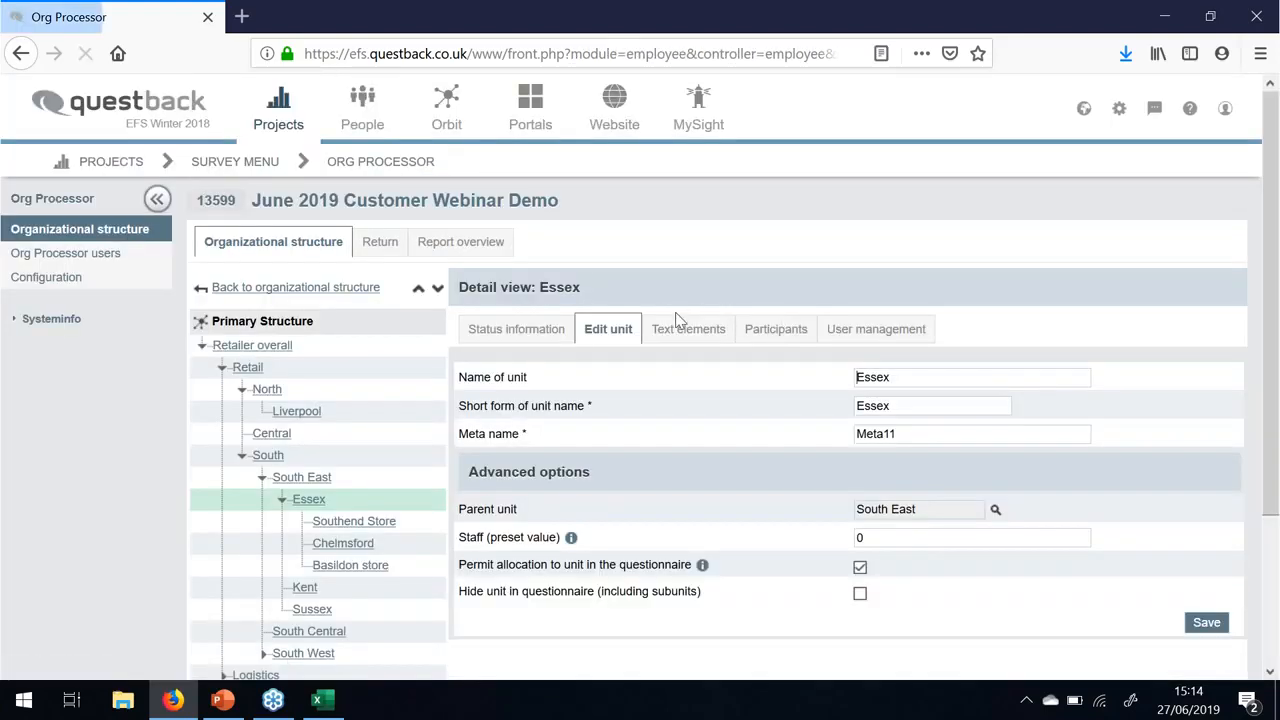
pyautogui.click(959, 381)
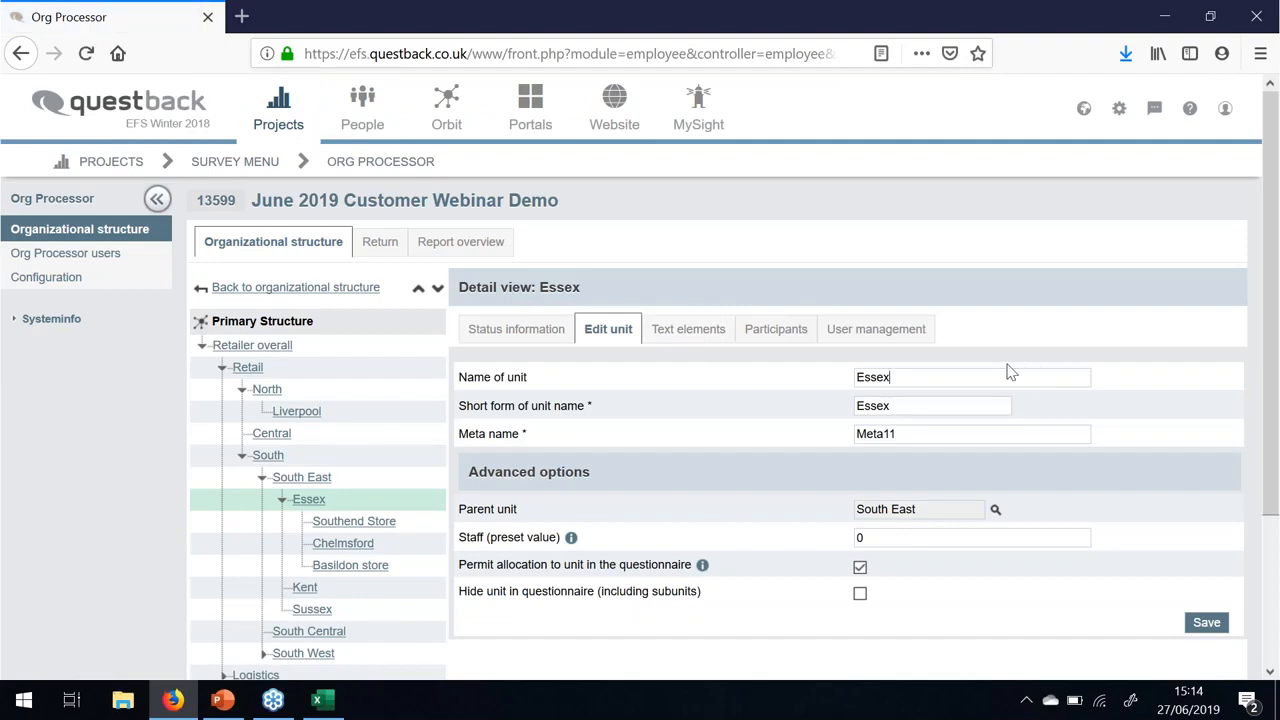
pyautogui.write('& Kent')
pyautogui.doubleClick(957, 400)
pyautogui.click(953, 403)
pyautogui.write('& Ken')
pyautogui.click(995, 512)
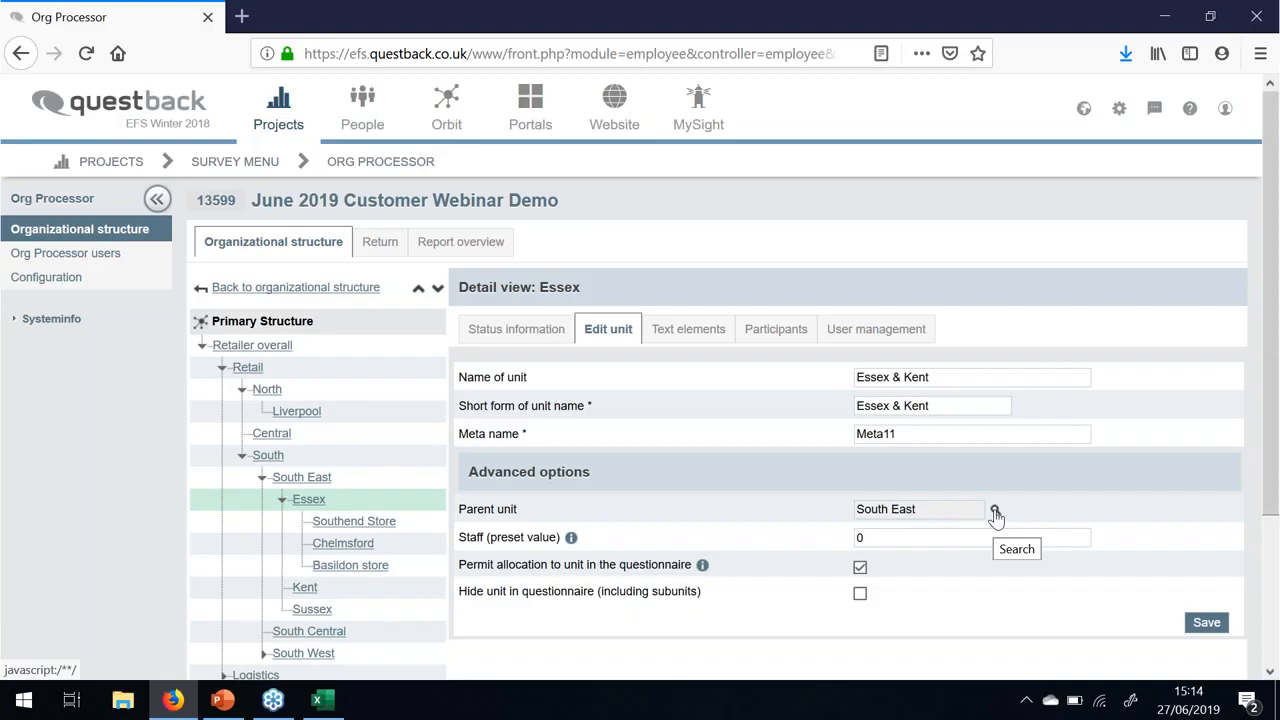
pyautogui.scroll(-2, 1051, 503)
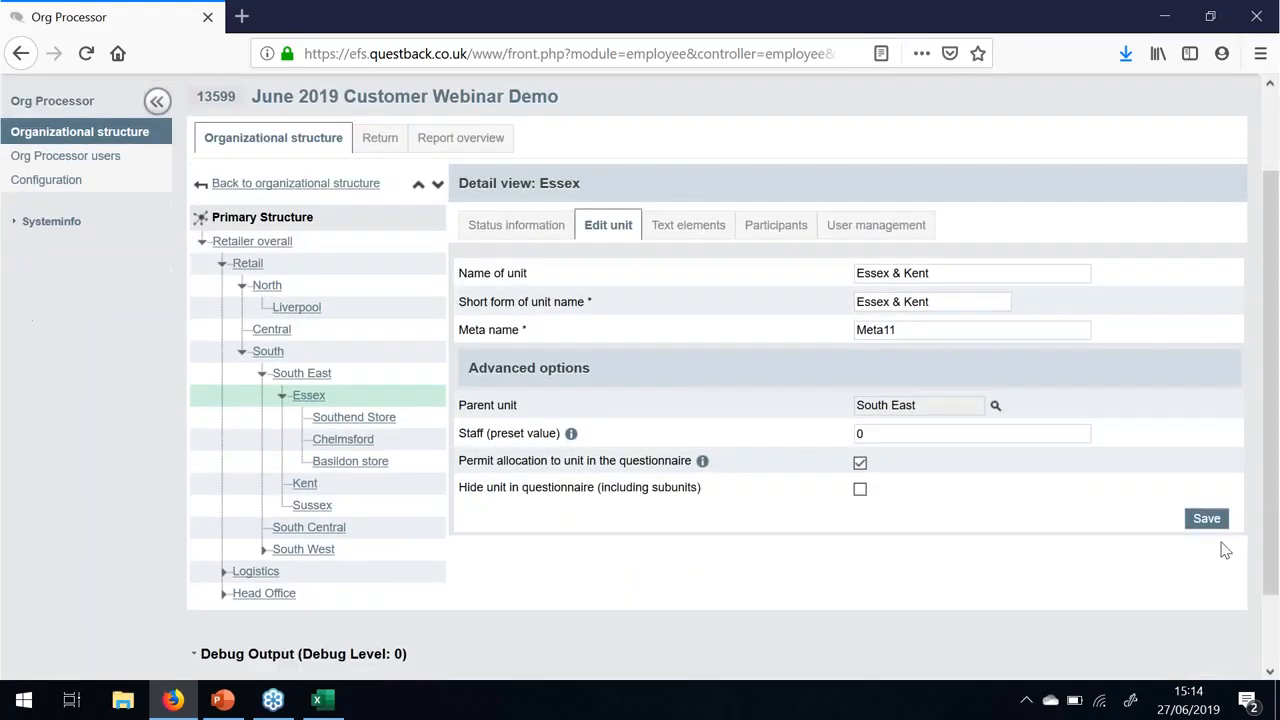
pyautogui.click(1212, 528)
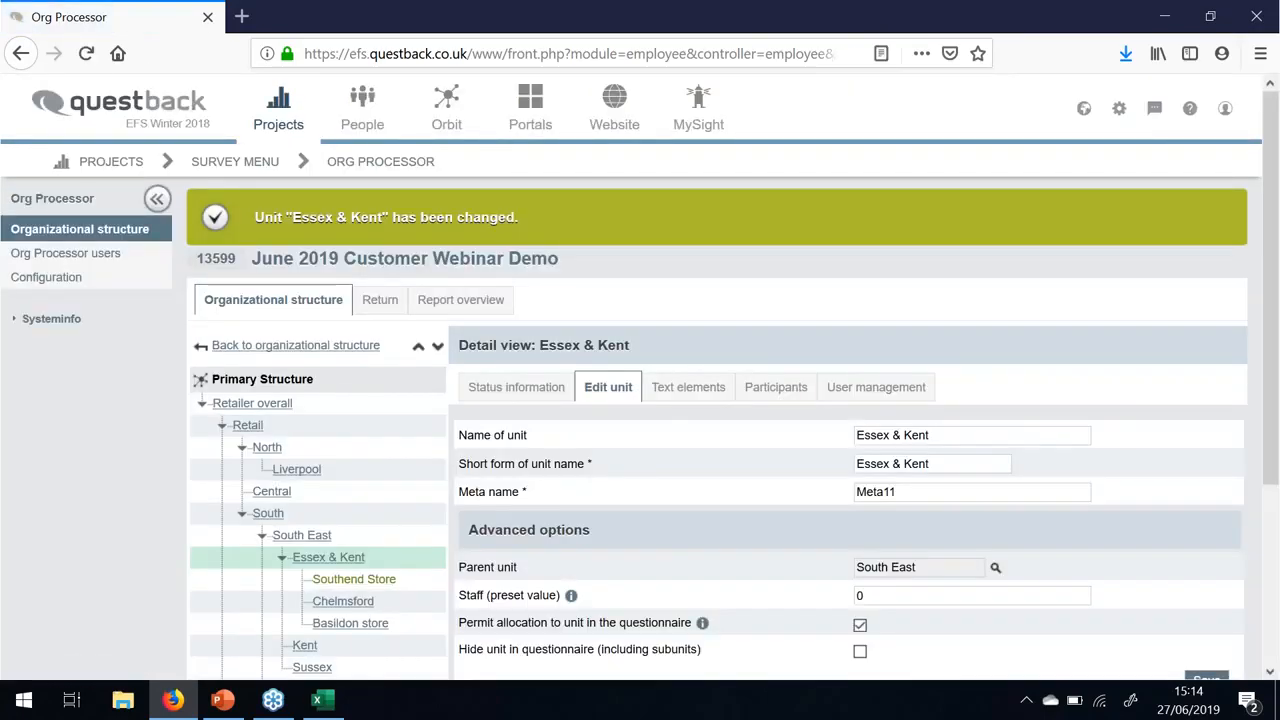
pyautogui.scroll(-2, 385, 560)
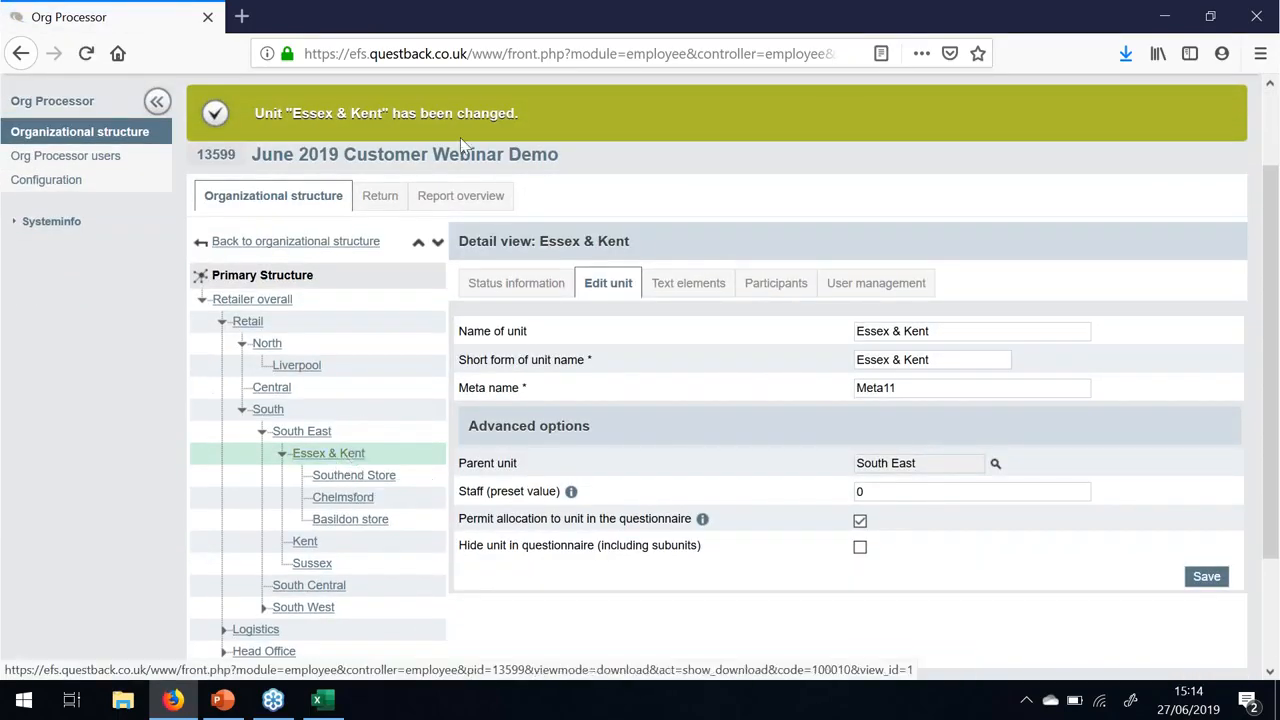
pyautogui.click(329, 241)
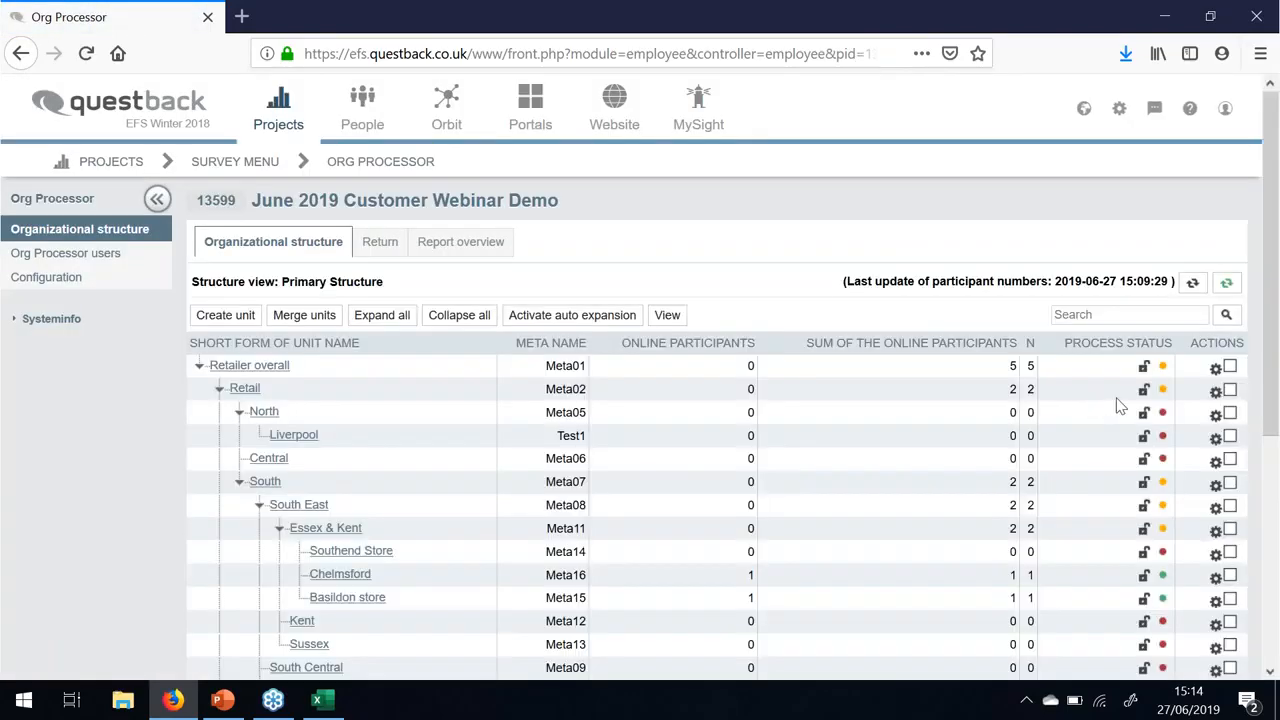
# - Add a Castleford subunit under Logistics with short form Castleford and meta name Test2
pyautogui.scroll(-2, 1210, 430)
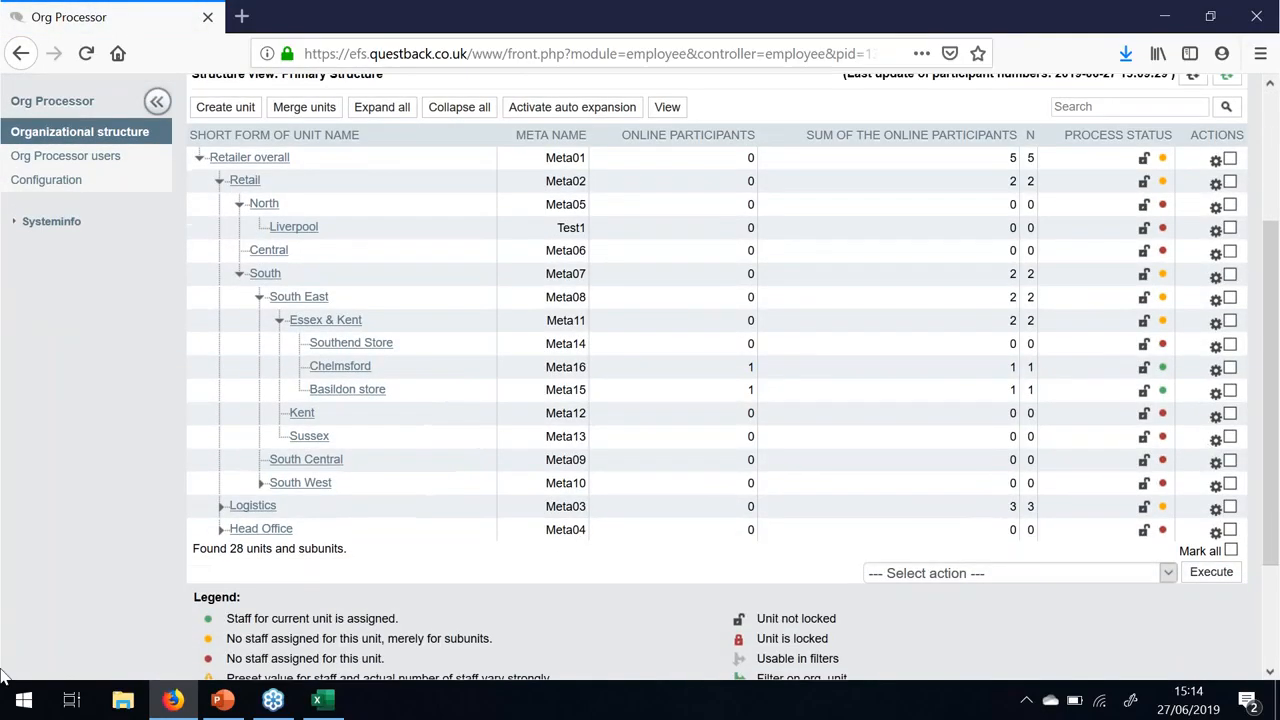
pyautogui.click(222, 508)
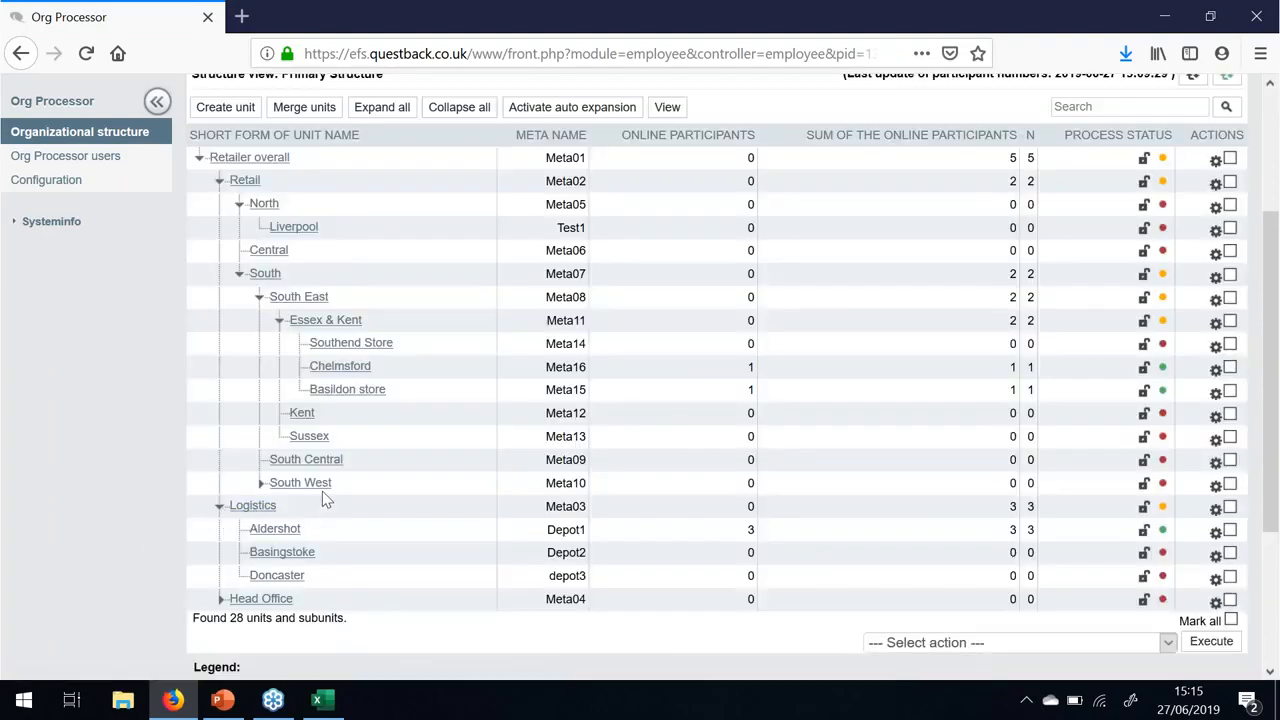
pyautogui.click(1216, 512)
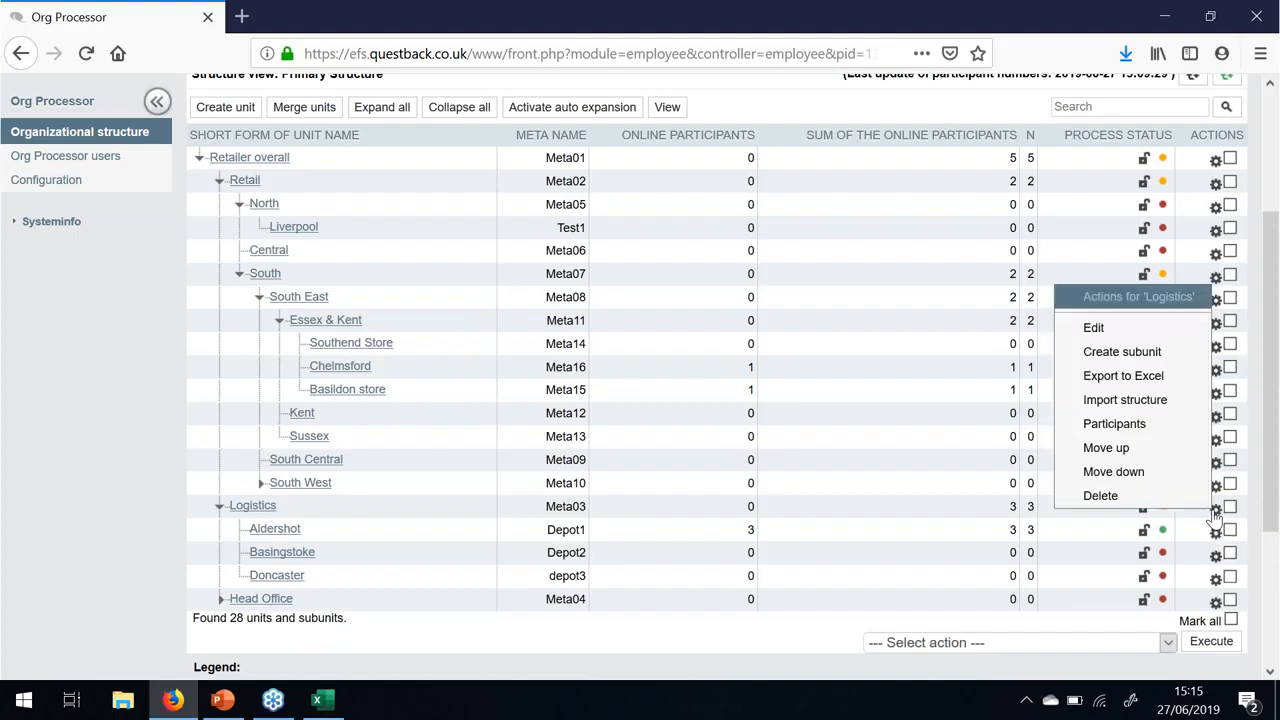
pyautogui.click(1160, 353)
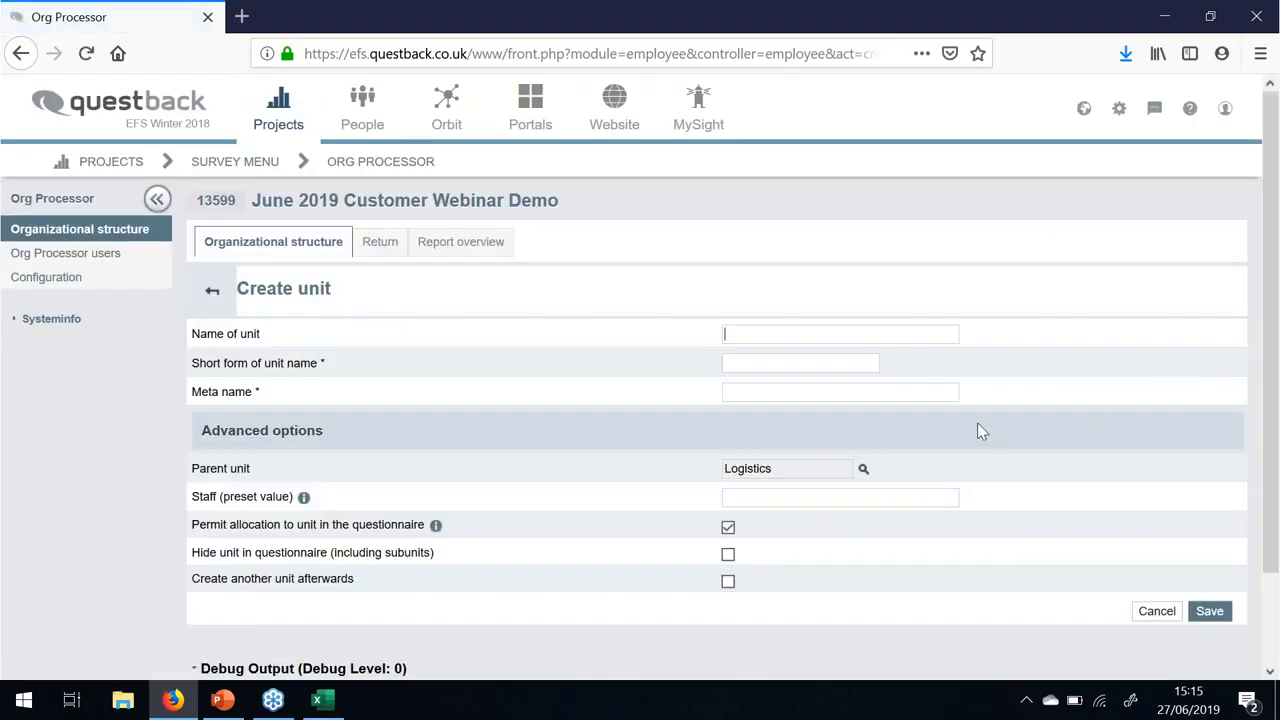
pyautogui.write('Caste')
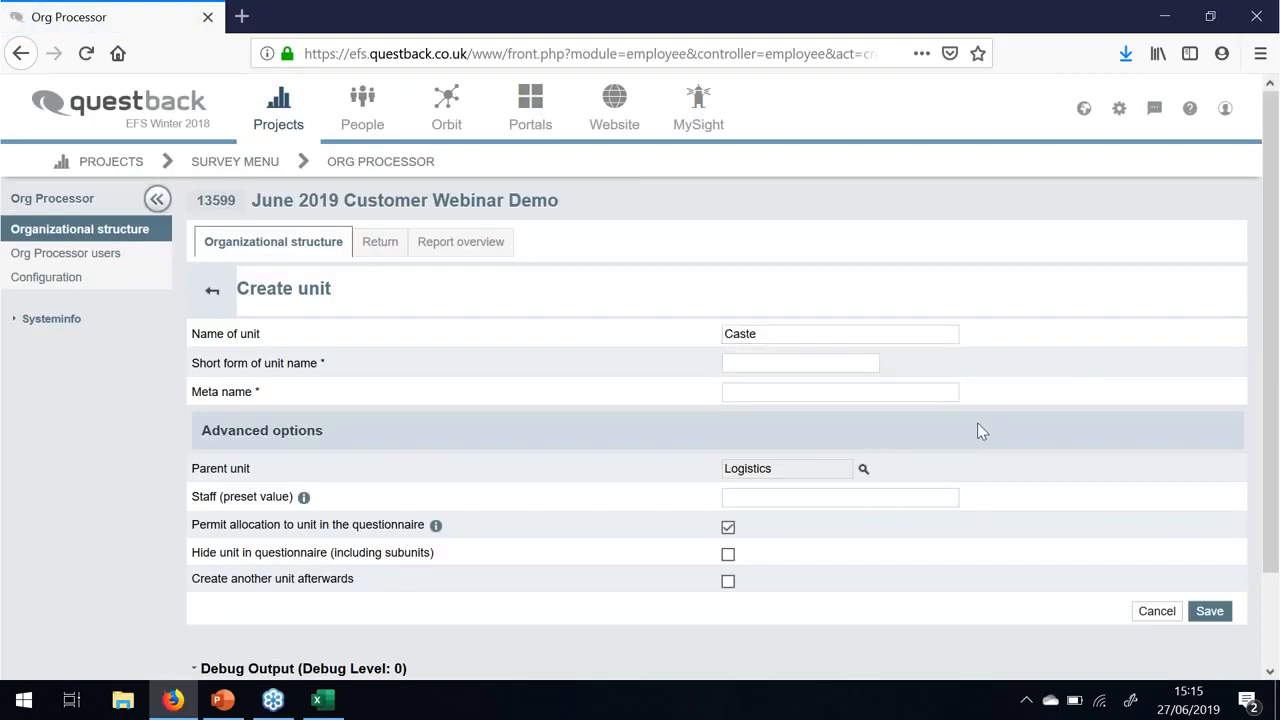
pyautogui.press('BackSpace')
pyautogui.write('lefo')
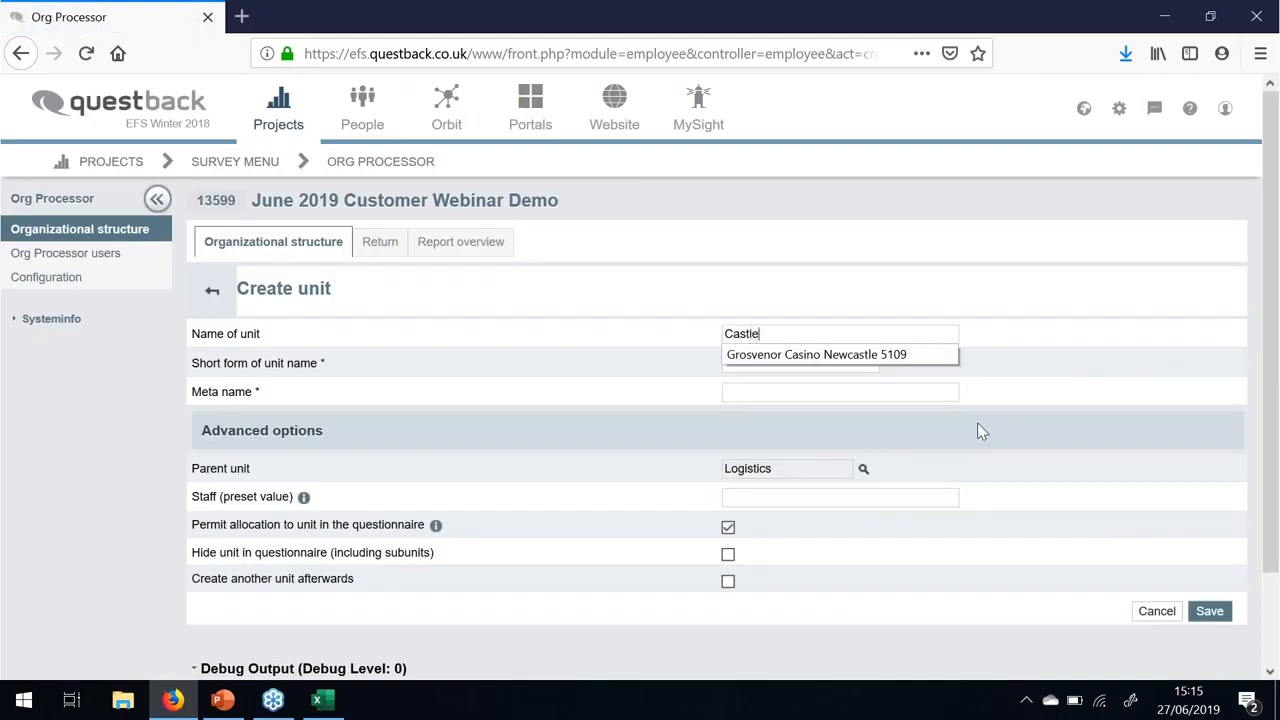
pyautogui.write('rd')
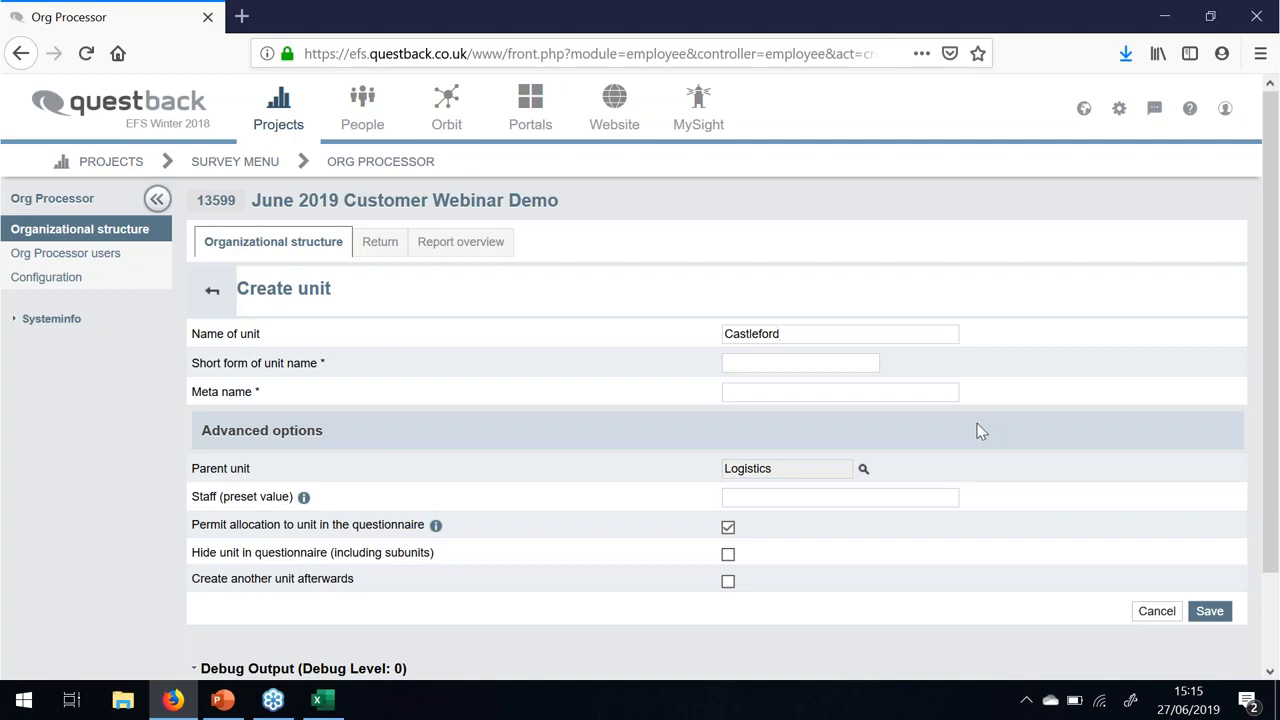
pyautogui.press('Tab')
pyautogui.press('Tab')
pyautogui.write('Test2')
# - Save the Castleford unit and check it appears under Logistics, now 29 units
pyautogui.click(1216, 613)
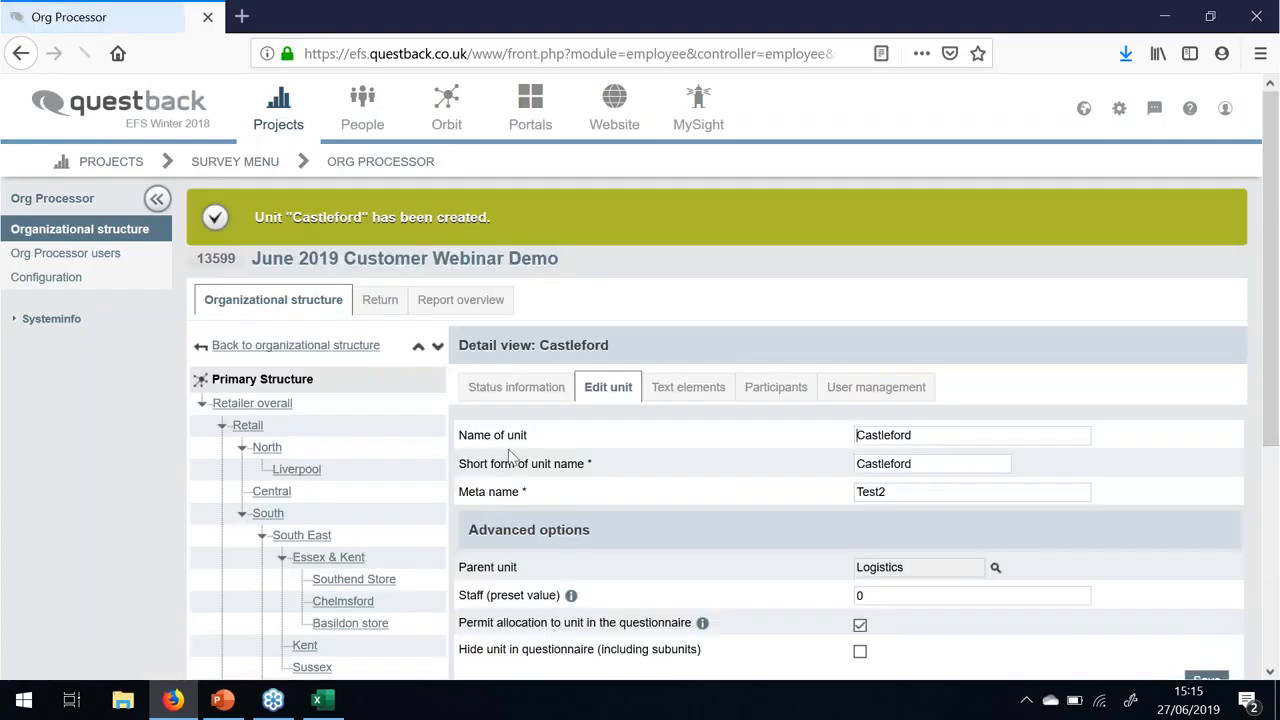
pyautogui.scroll(-3, 55, 494)
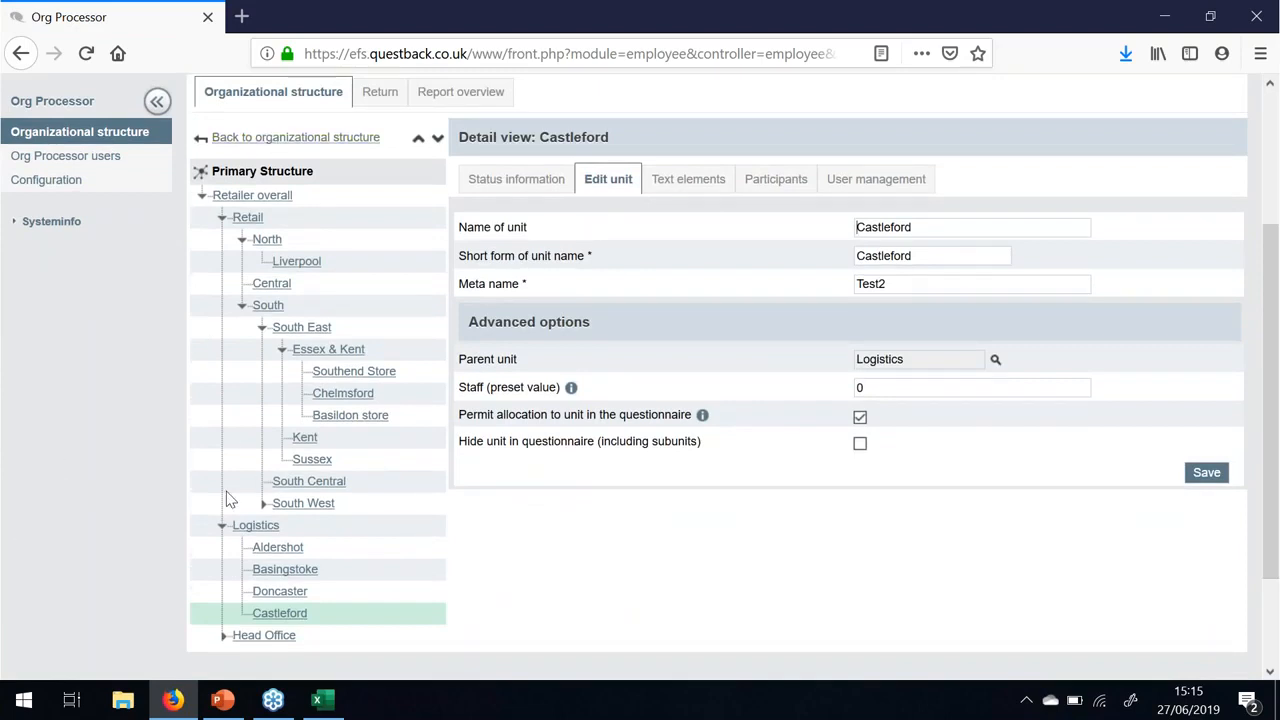
pyautogui.scroll(2, 295, 605)
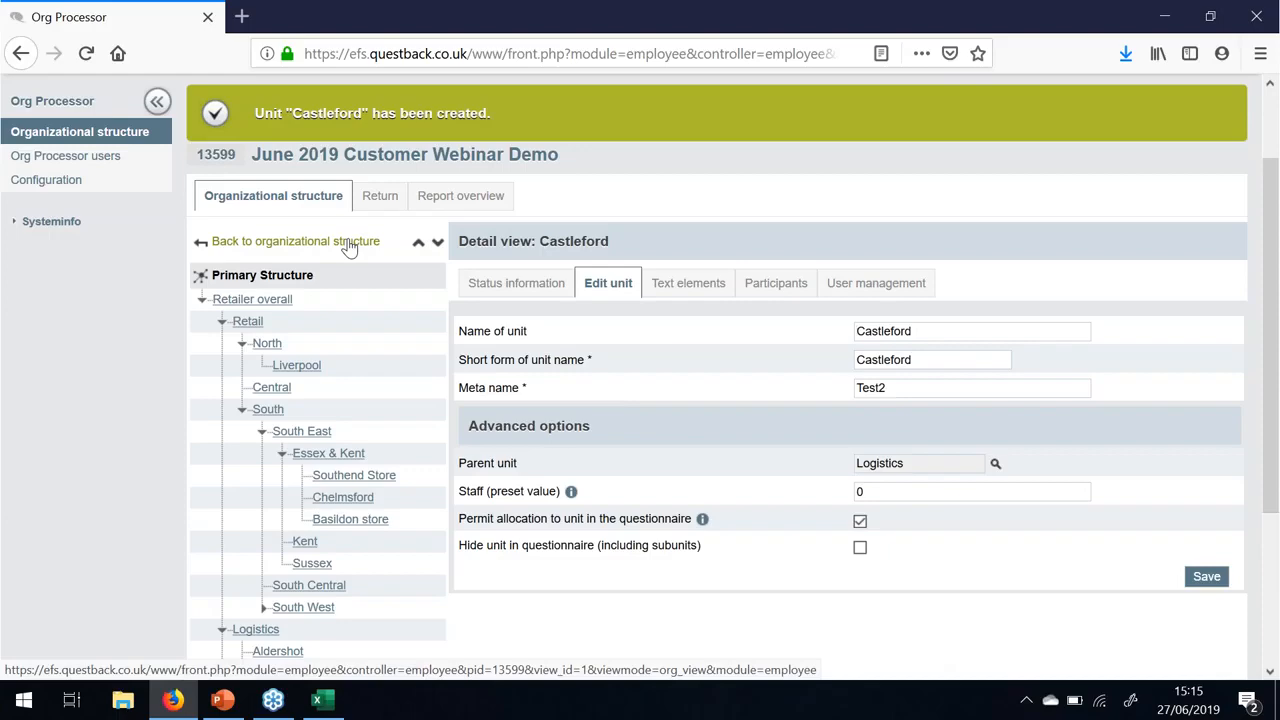
pyautogui.click(348, 243)
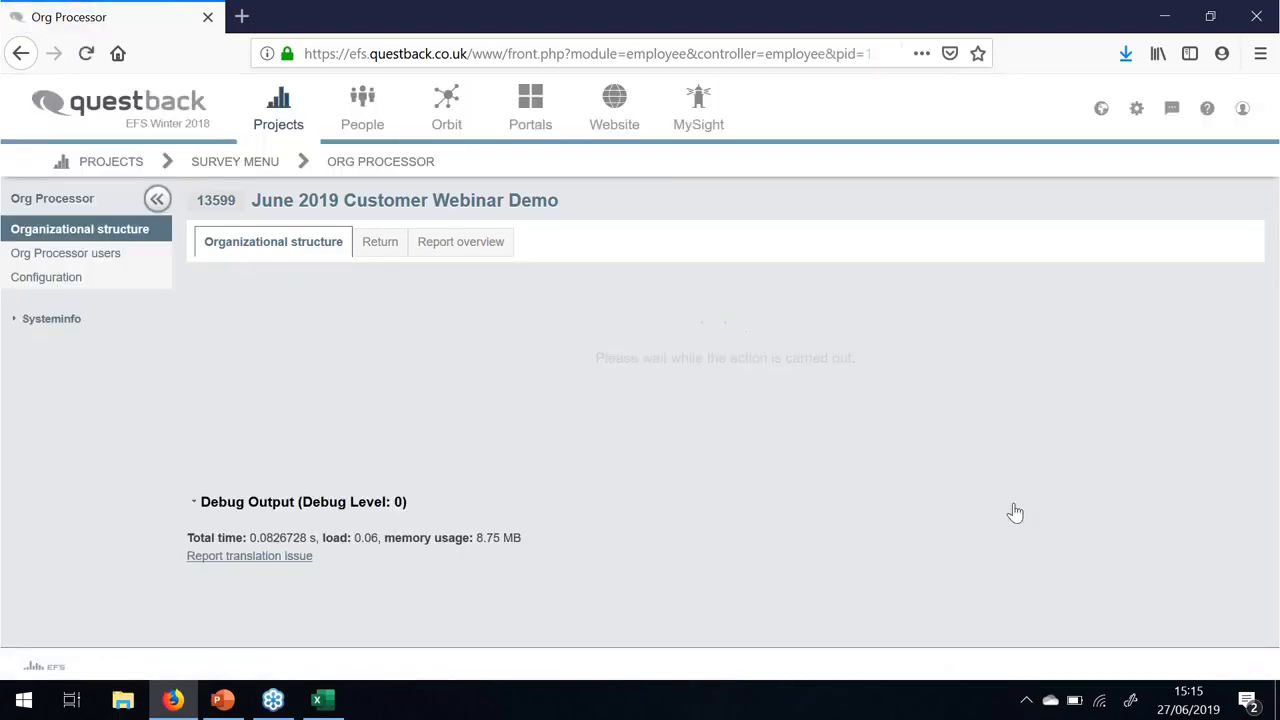
pyautogui.scroll(-5, 1013, 510)
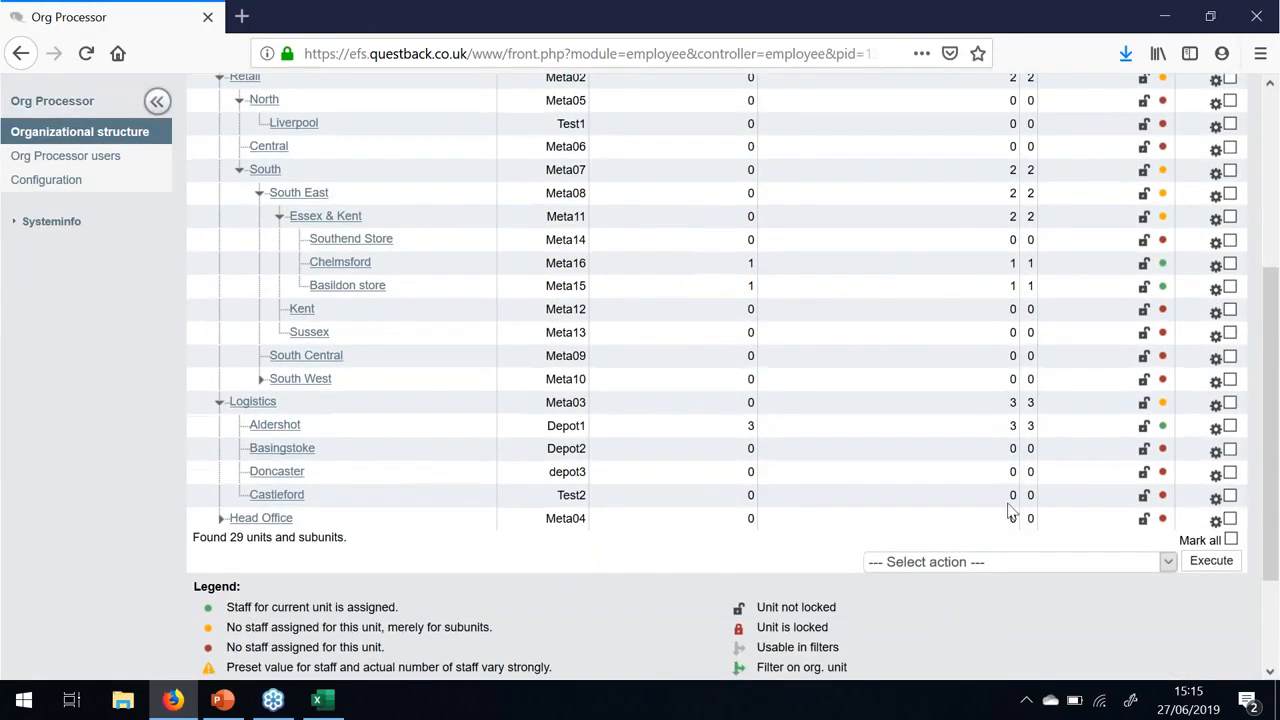
# - Move Castleford up so it sits above Doncaster under Logistics
pyautogui.click(1216, 499)
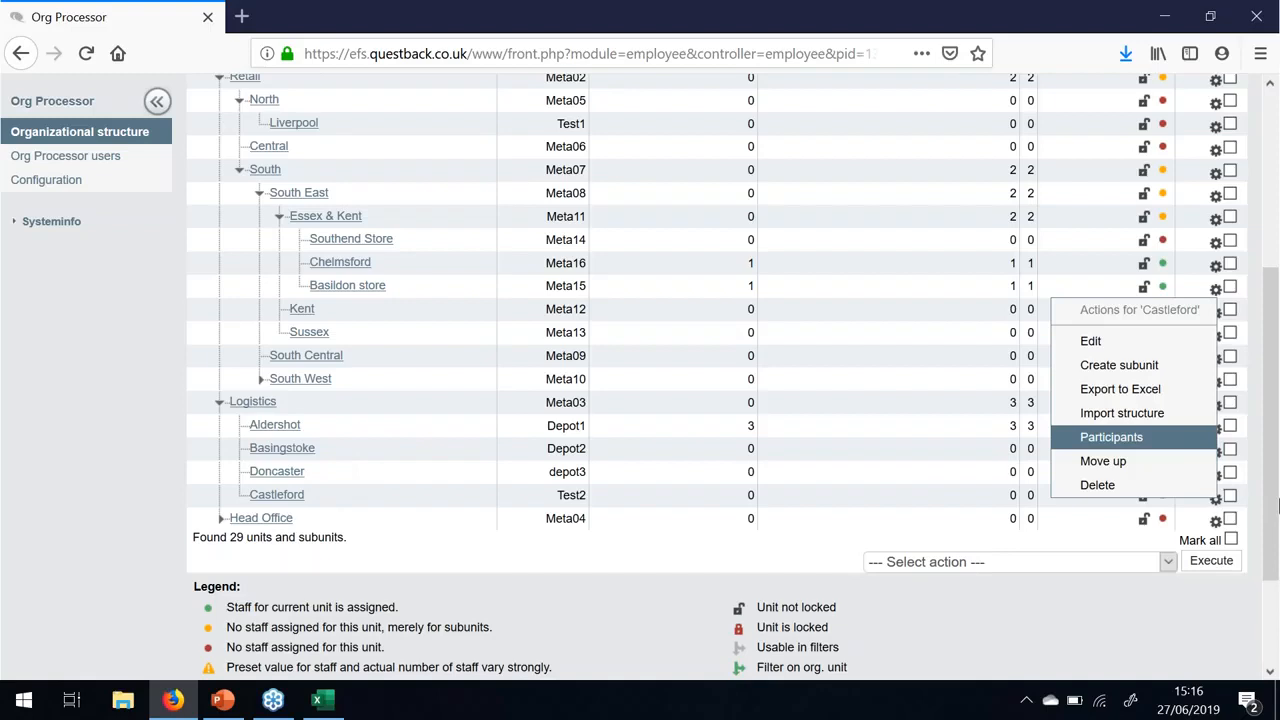
pyautogui.click(1090, 465)
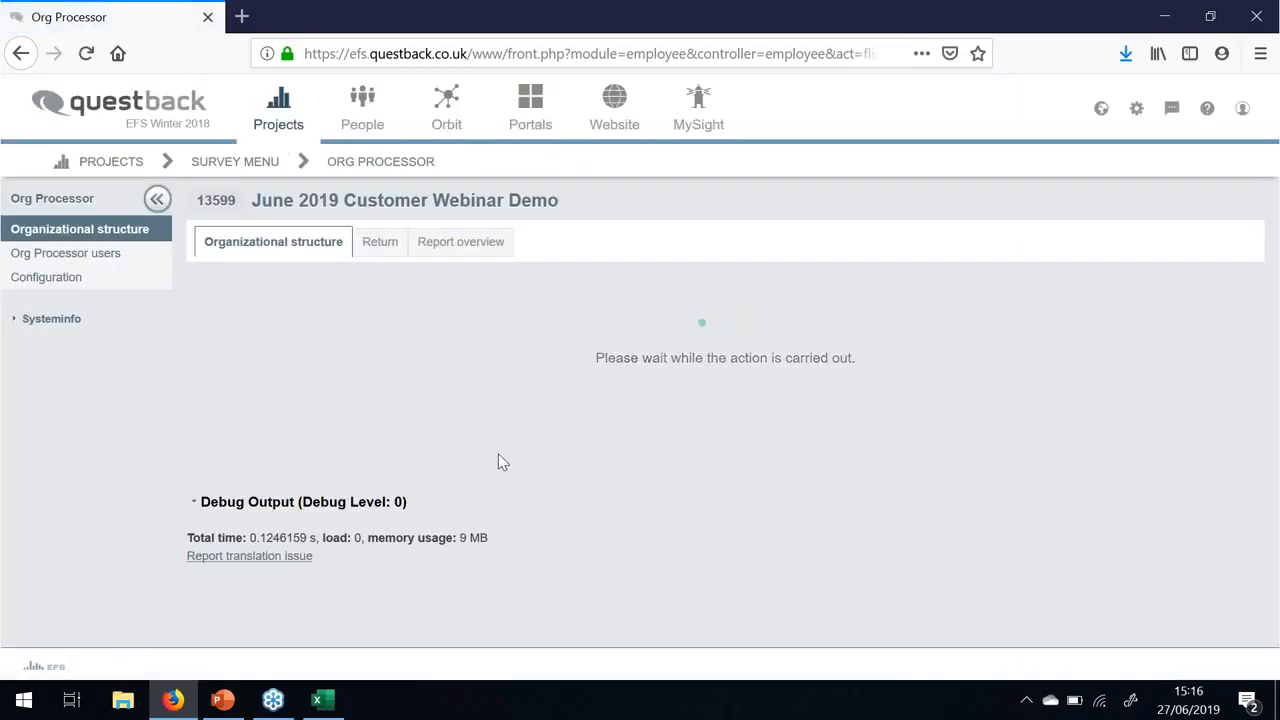
pyautogui.scroll(-5, 500, 462)
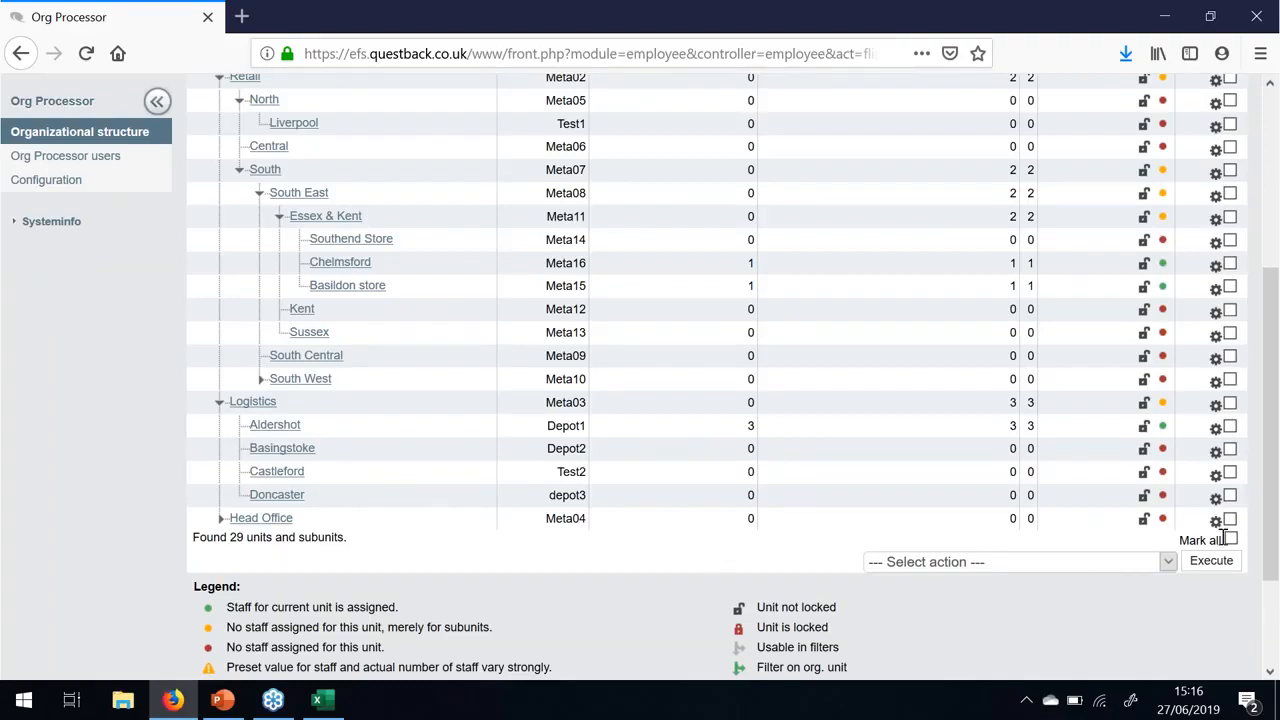
pyautogui.click(1217, 498)
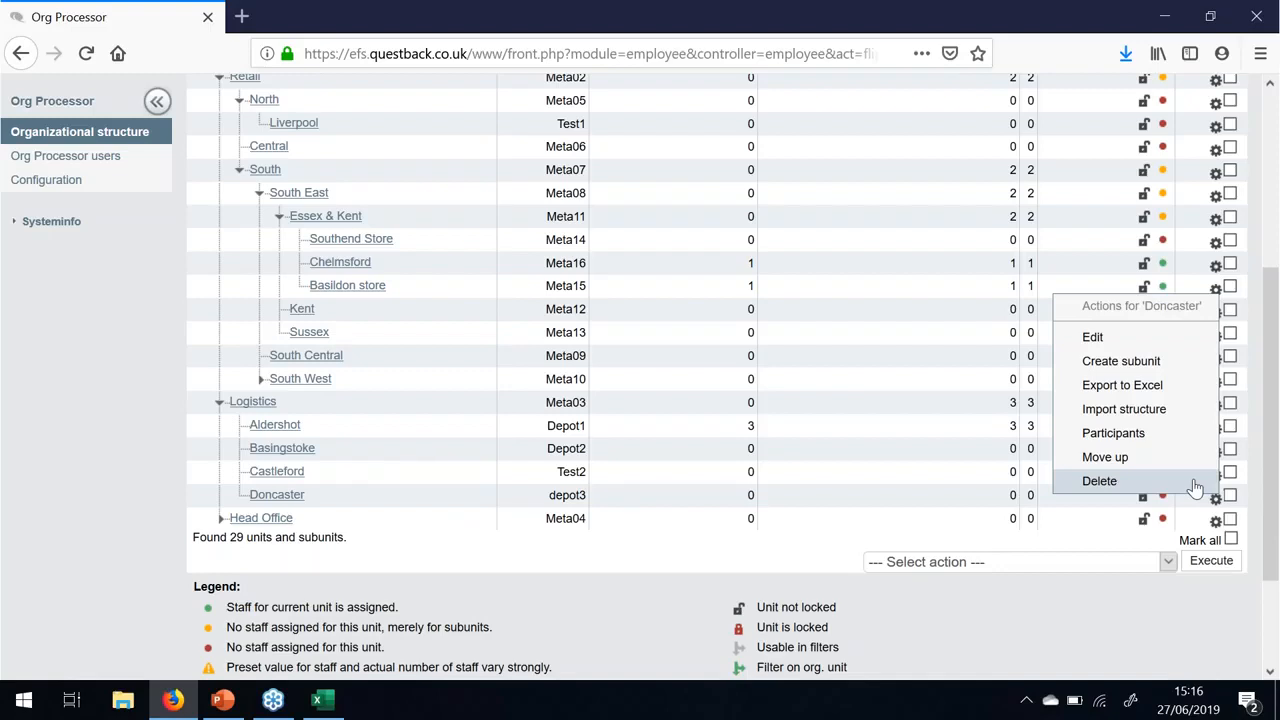
# - Mark Castleford and Doncaster, run the bulk Delete units action, and confirm
pyautogui.click(1250, 485)
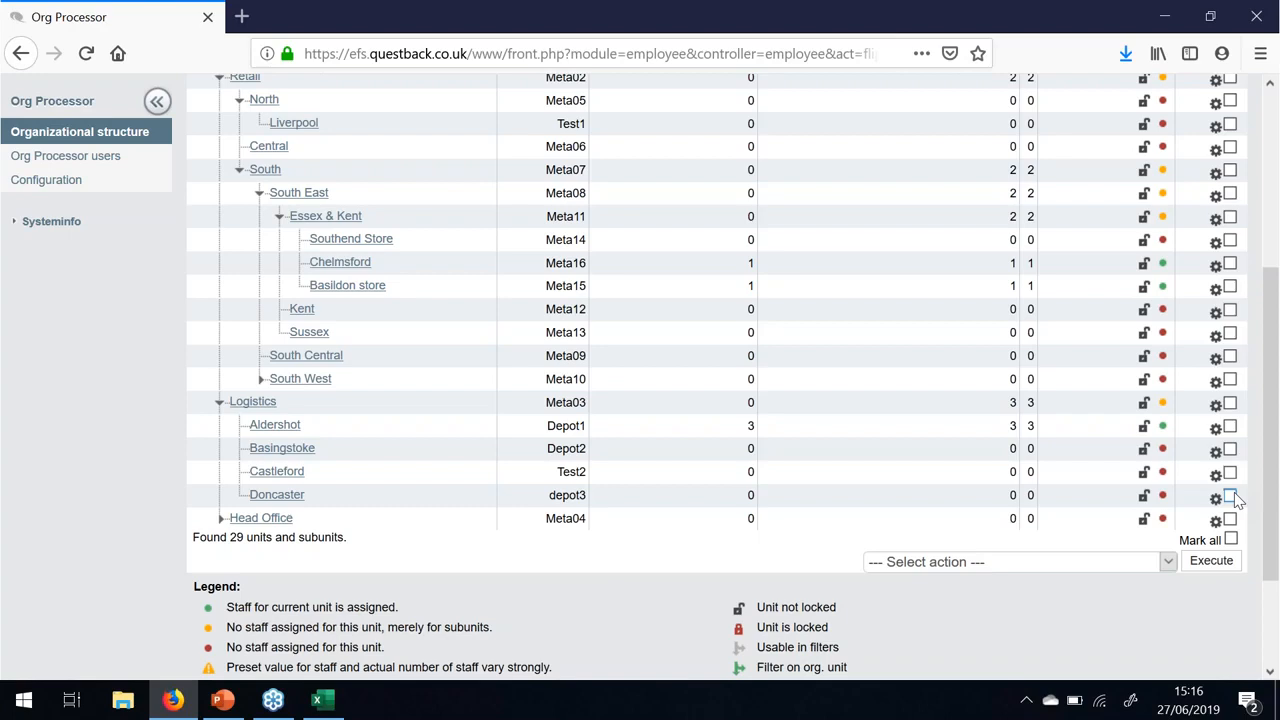
pyautogui.click(1231, 496)
pyautogui.click(1231, 473)
pyautogui.click(1168, 562)
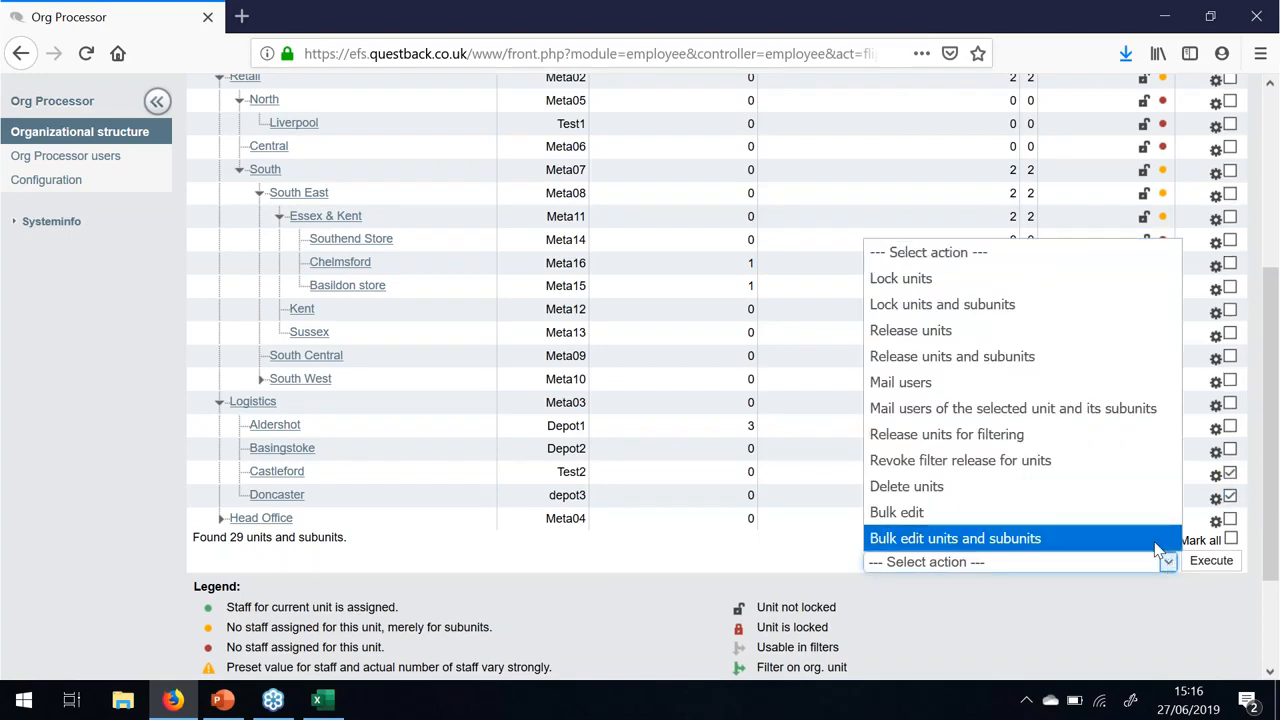
pyautogui.click(1133, 500)
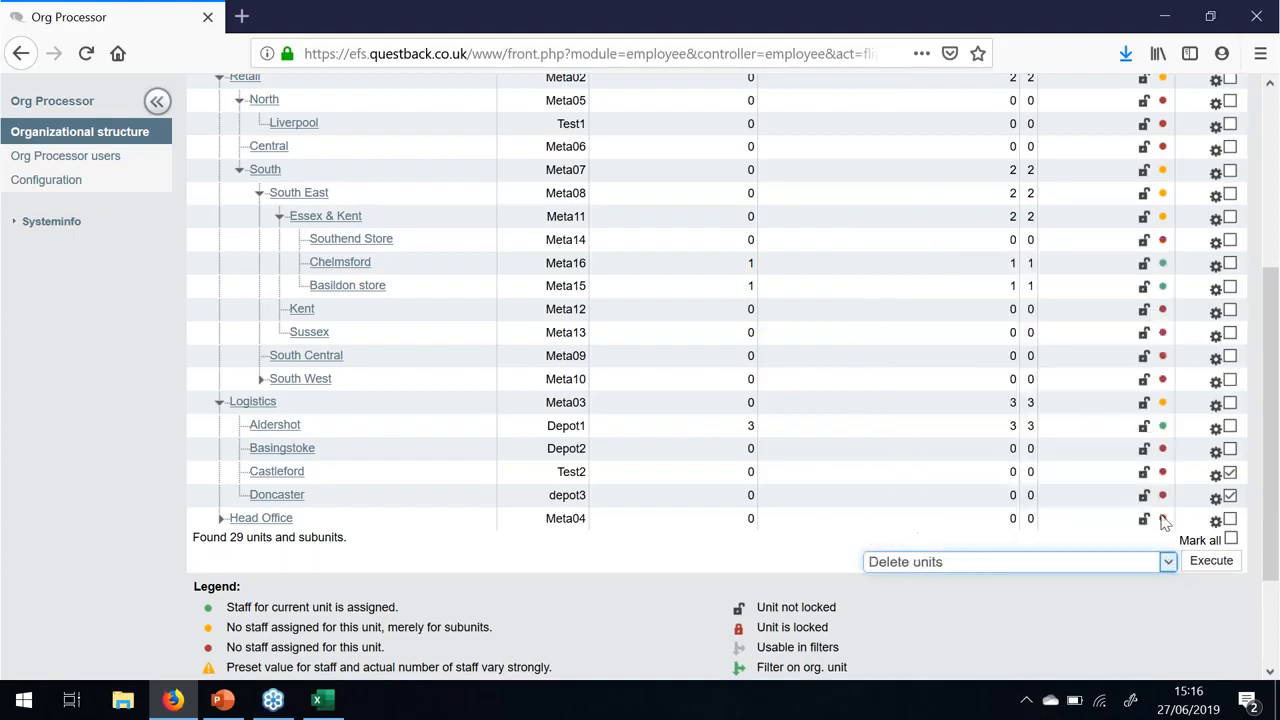
pyautogui.click(1211, 561)
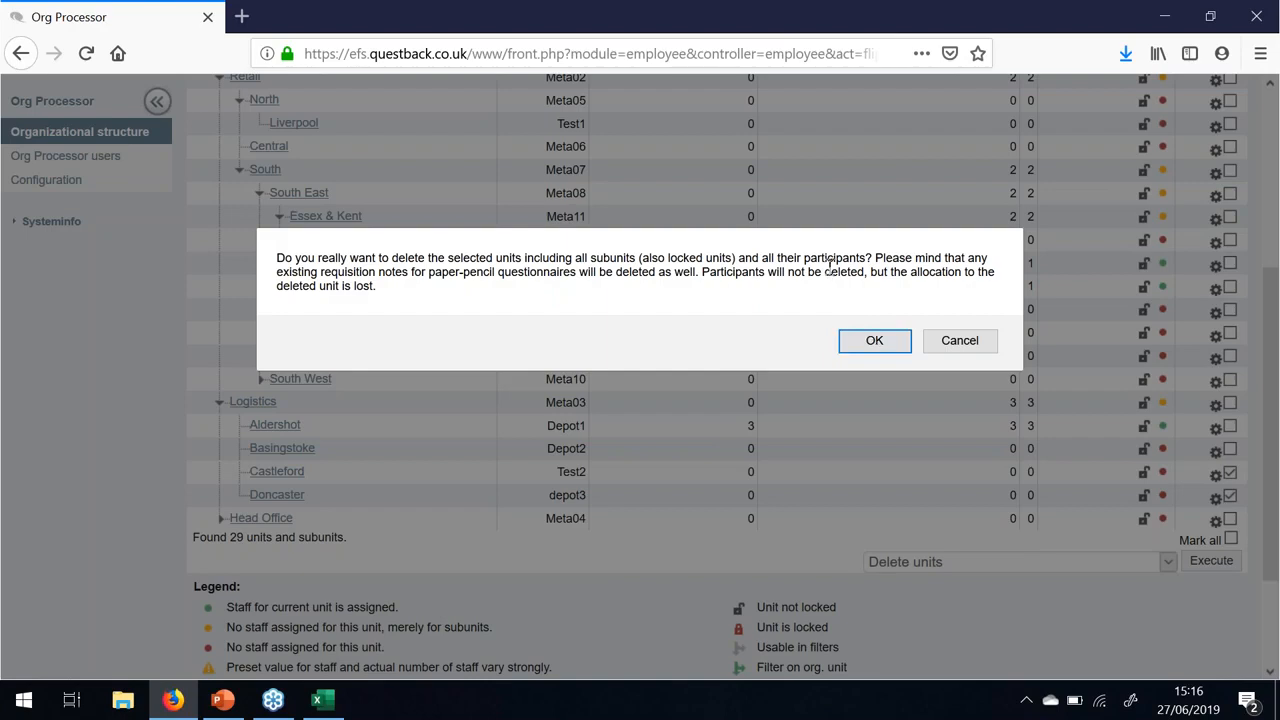
pyautogui.click(868, 341)
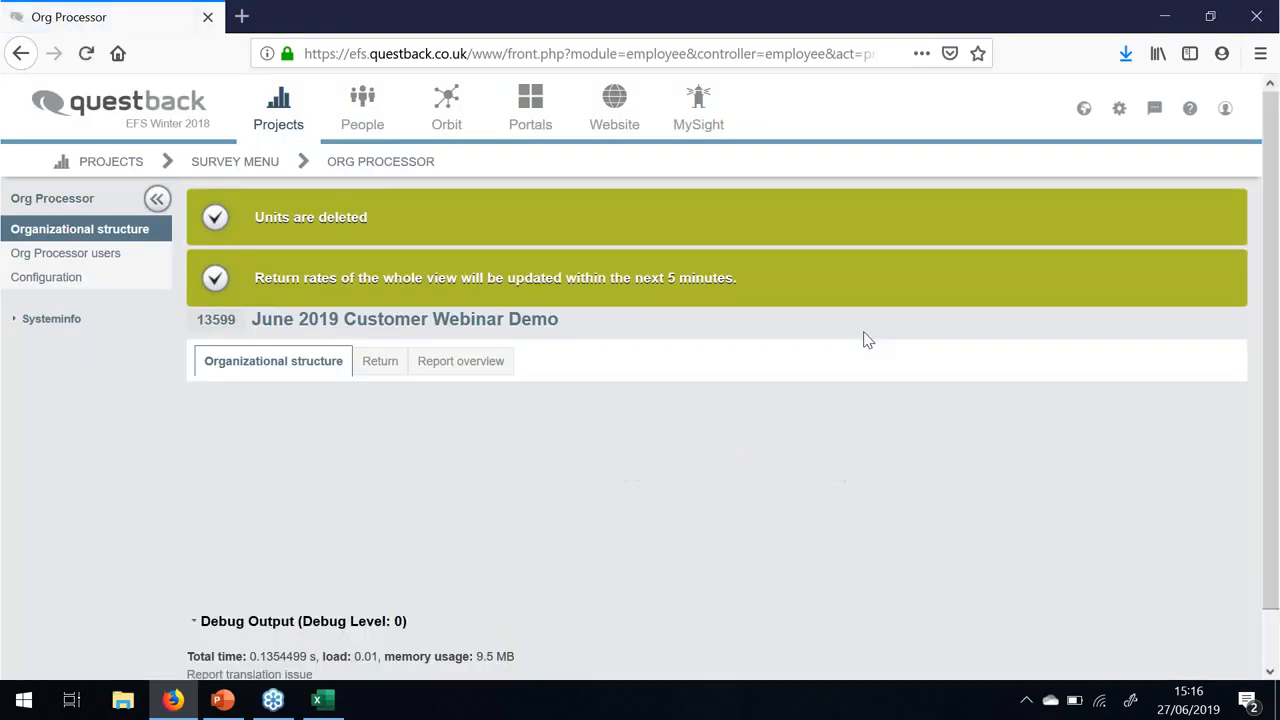
pyautogui.scroll(-5, 845, 350)
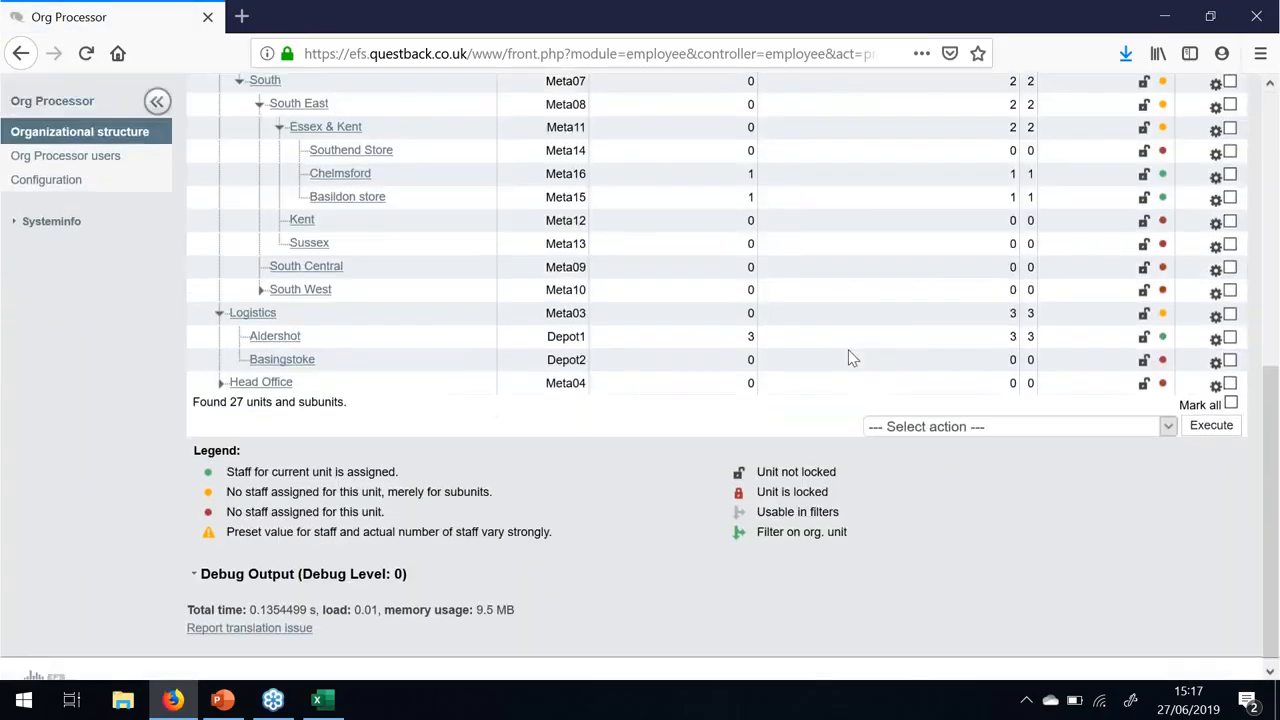
pyautogui.scroll(2, 849, 354)
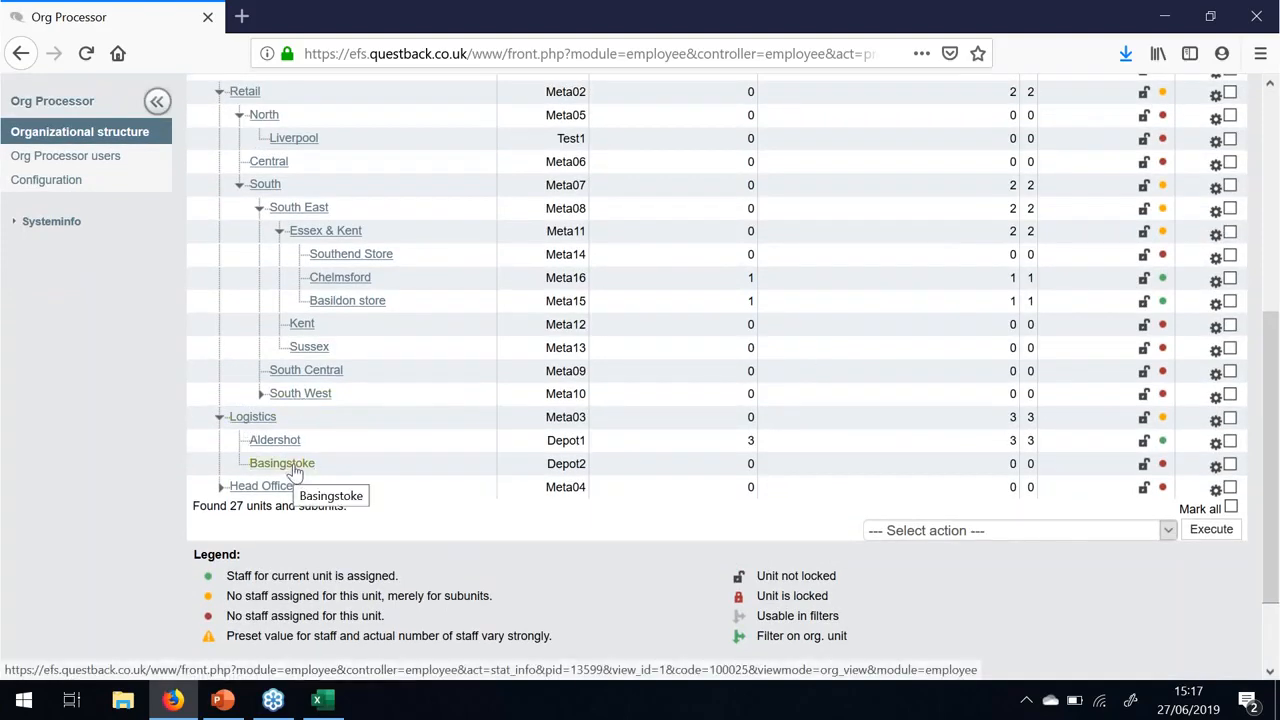
pyautogui.scroll(2, 354, 447)
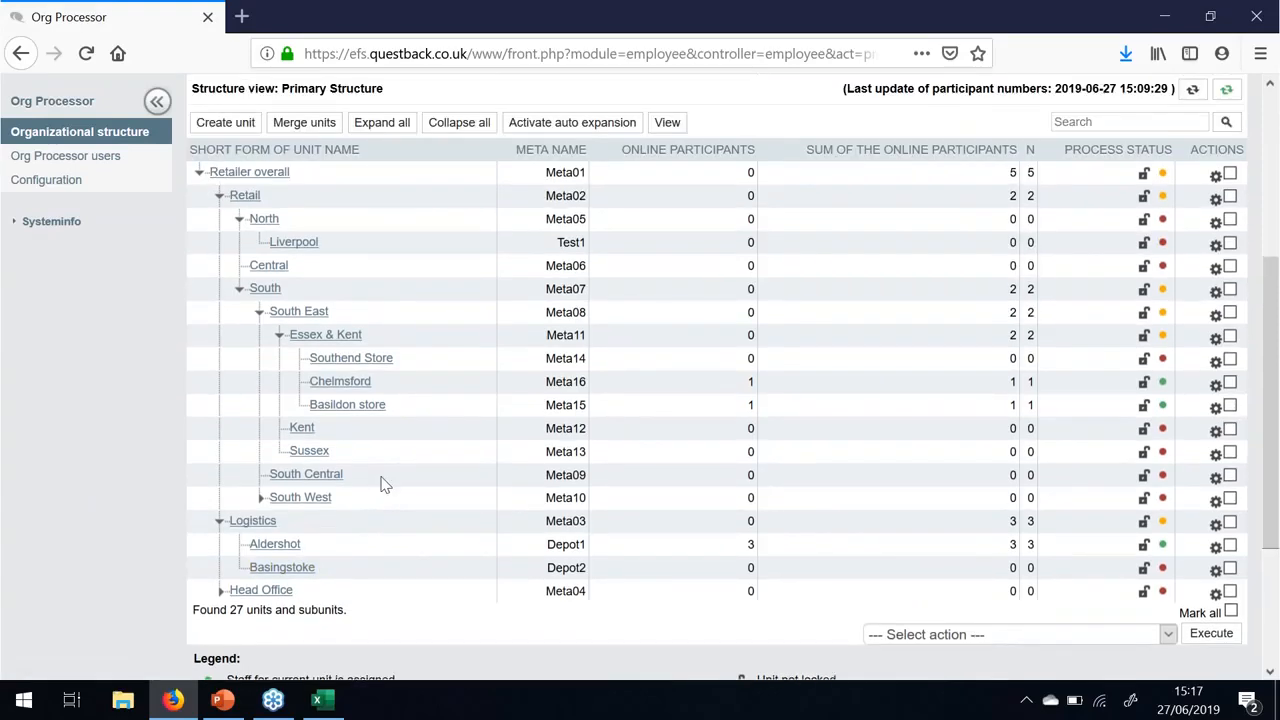
pyautogui.scroll(2, 381, 485)
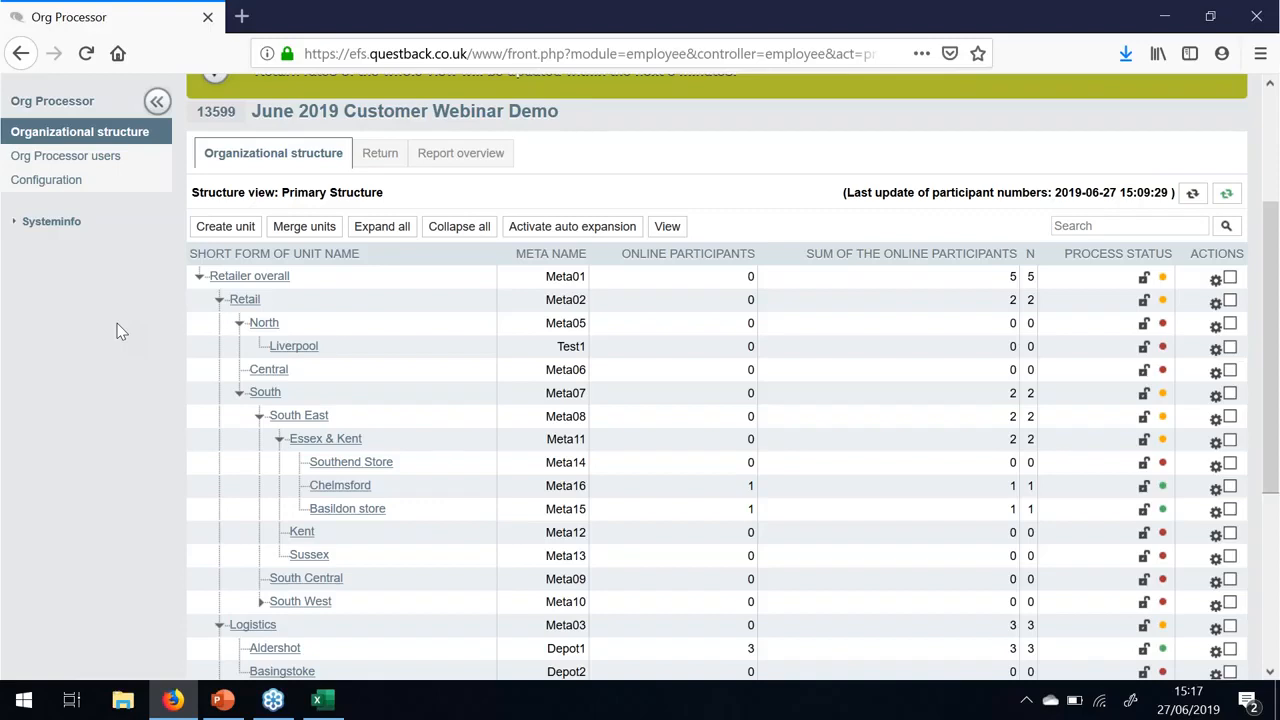
pyautogui.scroll(-2, 118, 331)
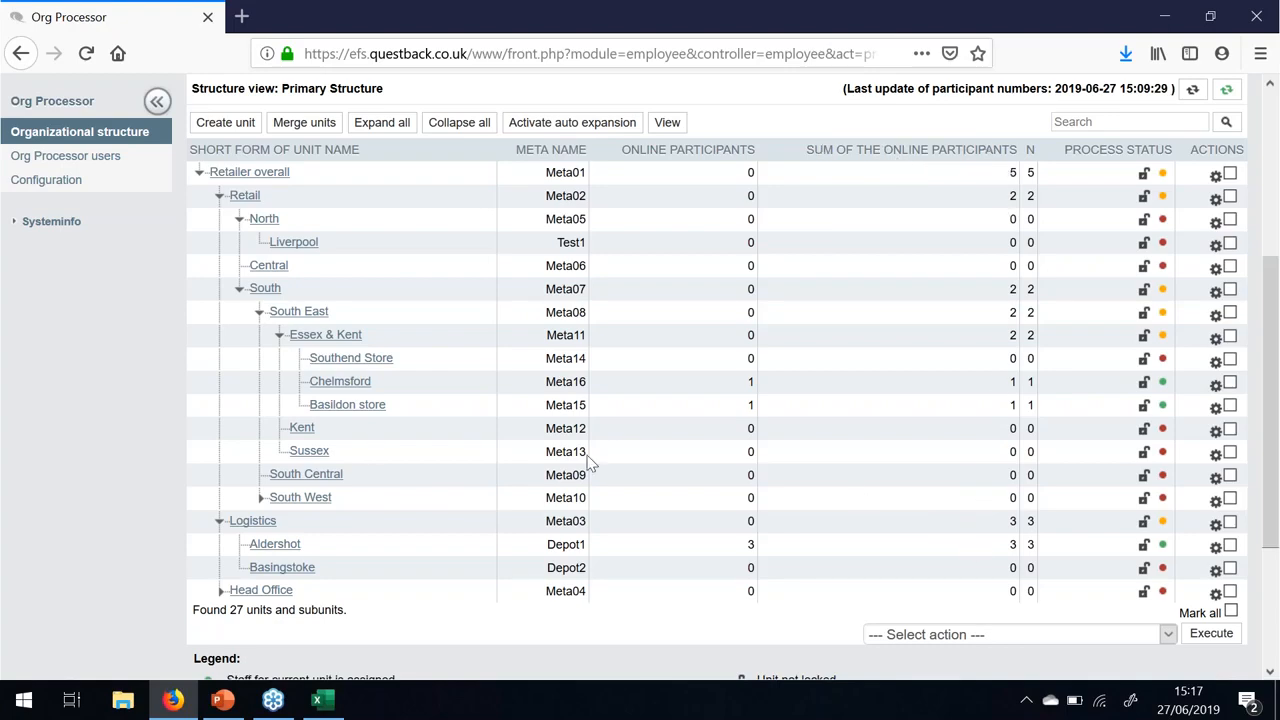
pyautogui.scroll(5, 252, 421)
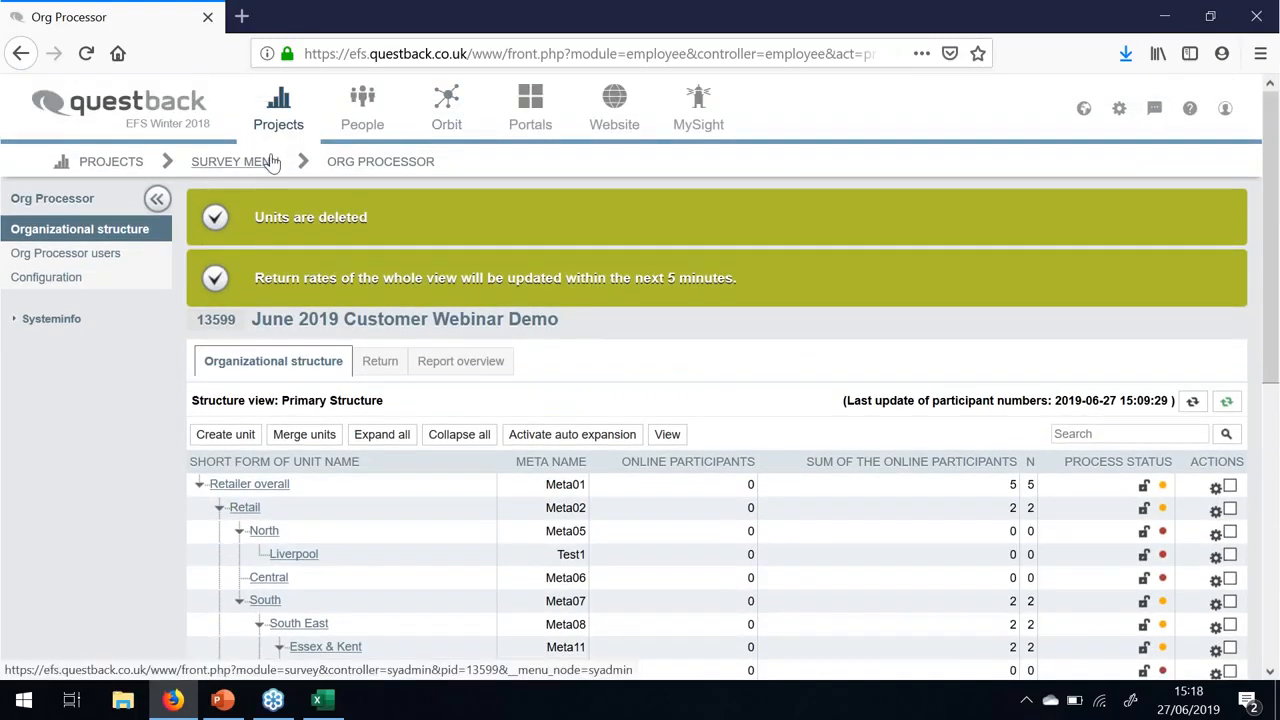
# - Start a new participant in Participant administration with the test e-mail address
pyautogui.click(268, 162)
pyautogui.click(98, 420)
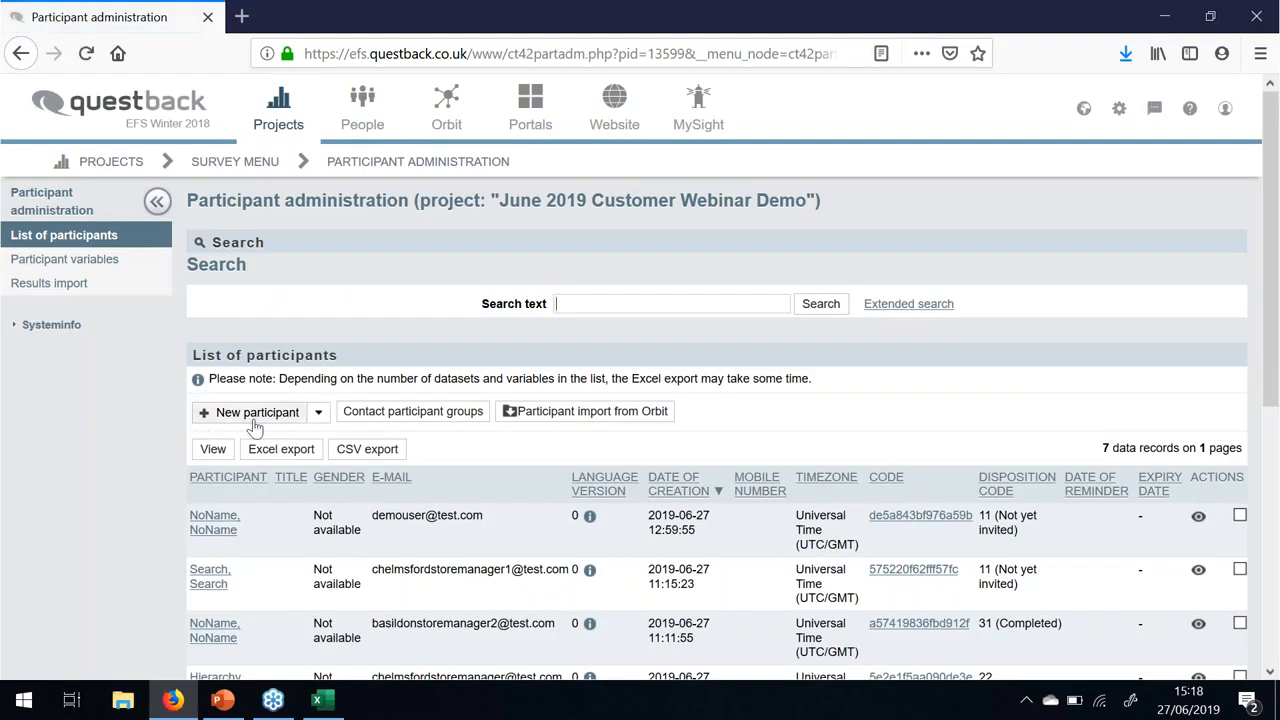
pyautogui.click(254, 422)
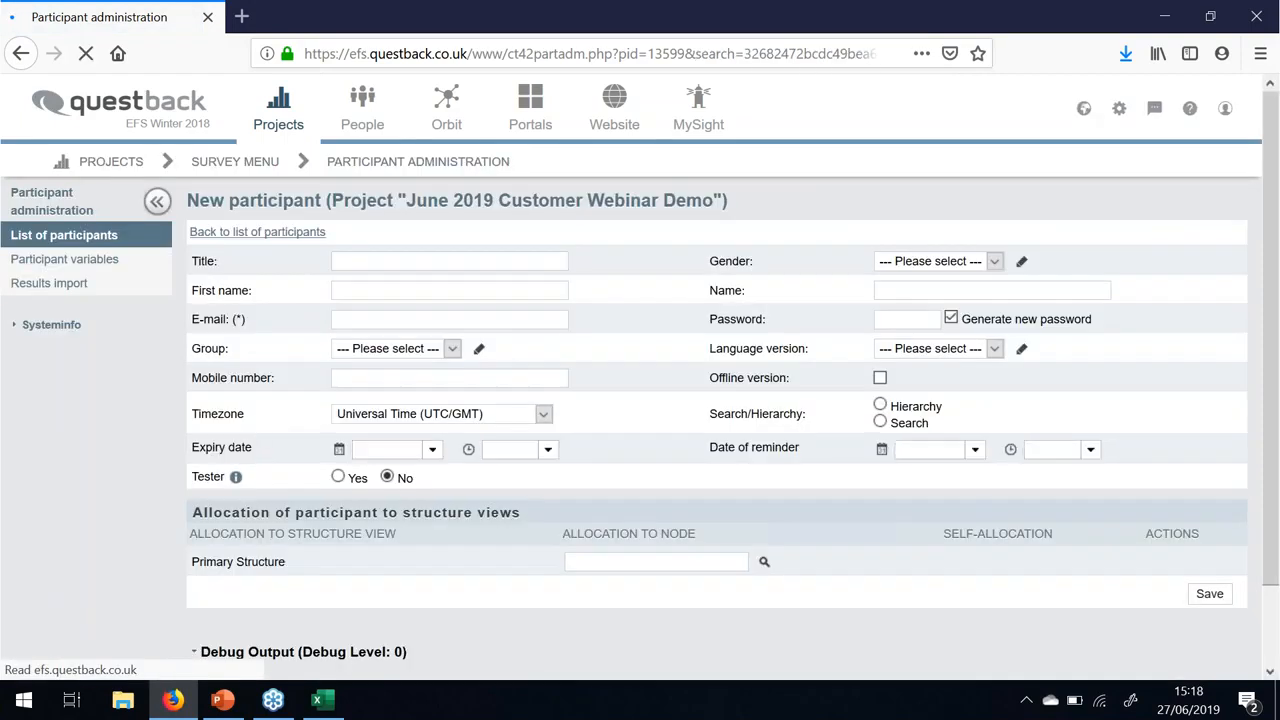
pyautogui.click(381, 318)
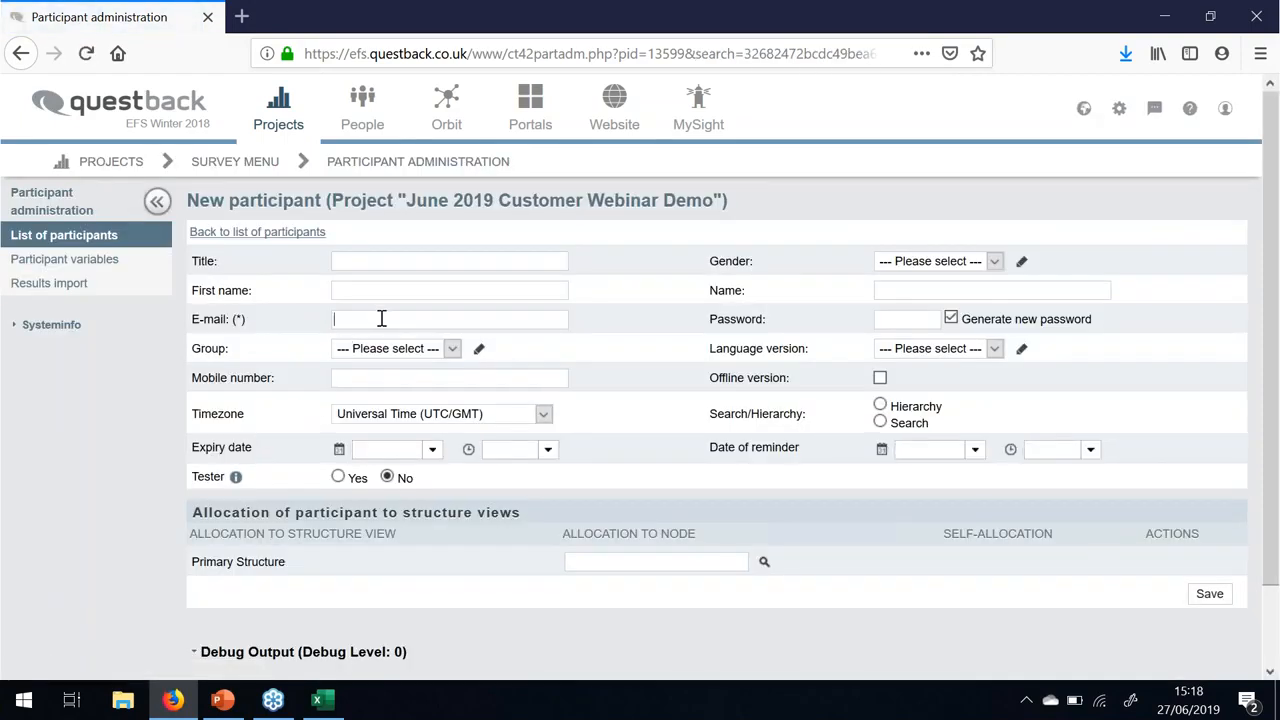
pyautogui.write('test')
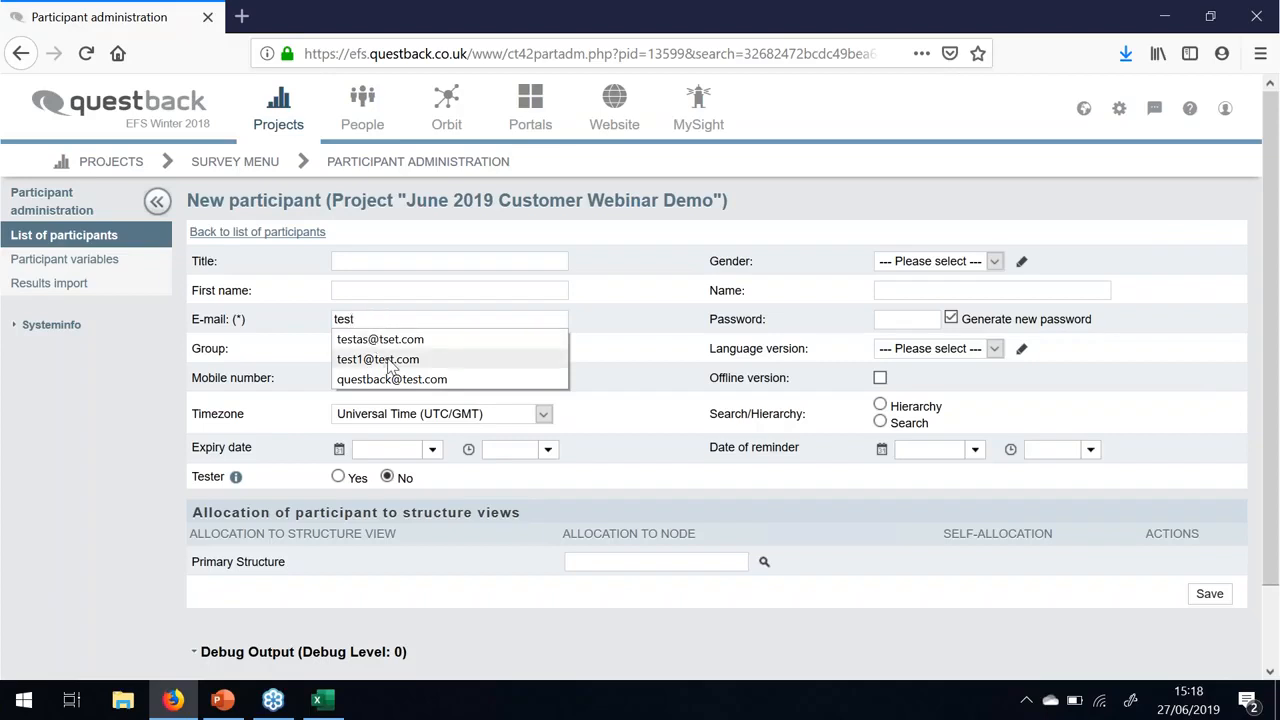
pyautogui.click(400, 361)
pyautogui.scroll(-2, 785, 535)
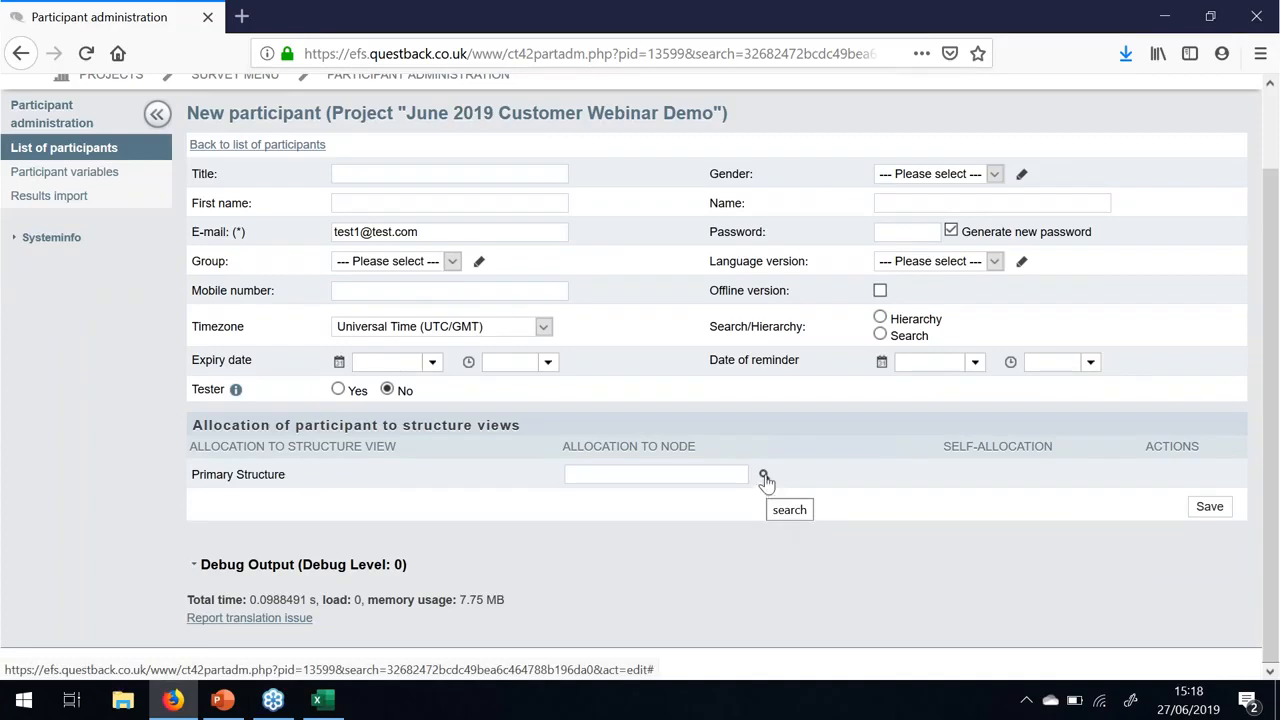
# - Allocate the participant to the Aldershot unit (Depot1) and save
pyautogui.click(764, 477)
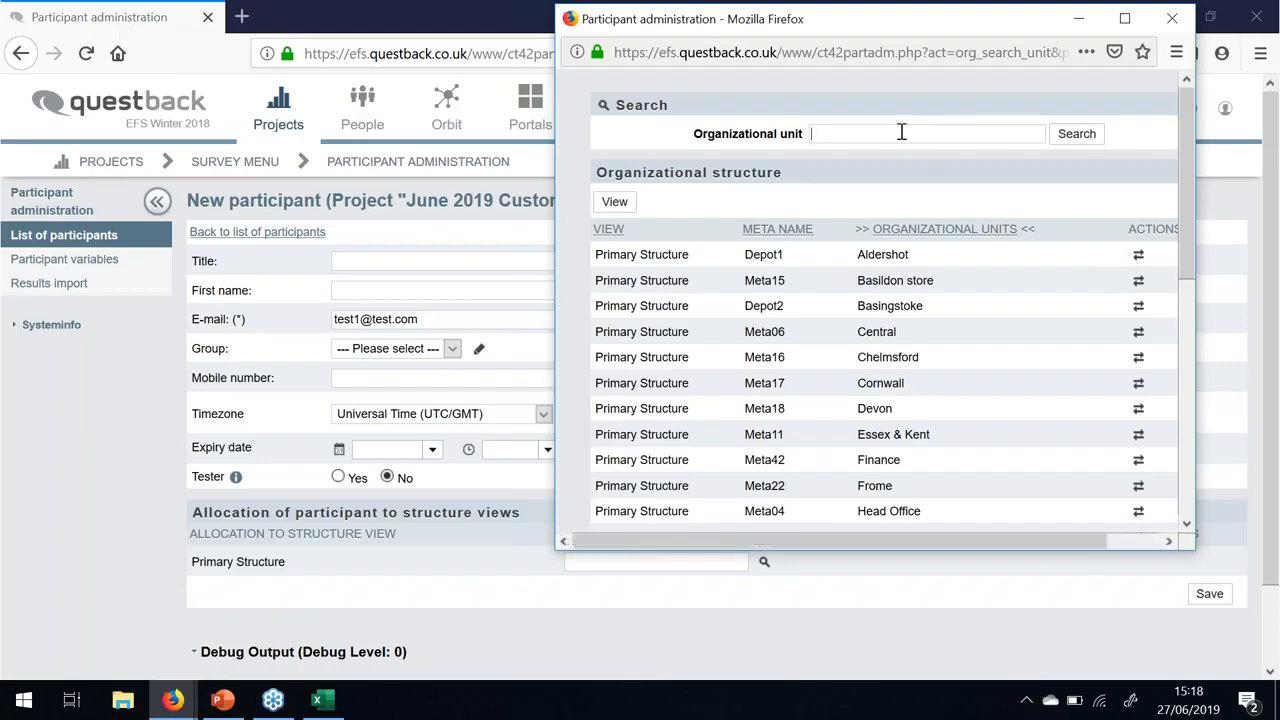
pyautogui.scroll(-3, 966, 357)
pyautogui.scroll(1, 968, 361)
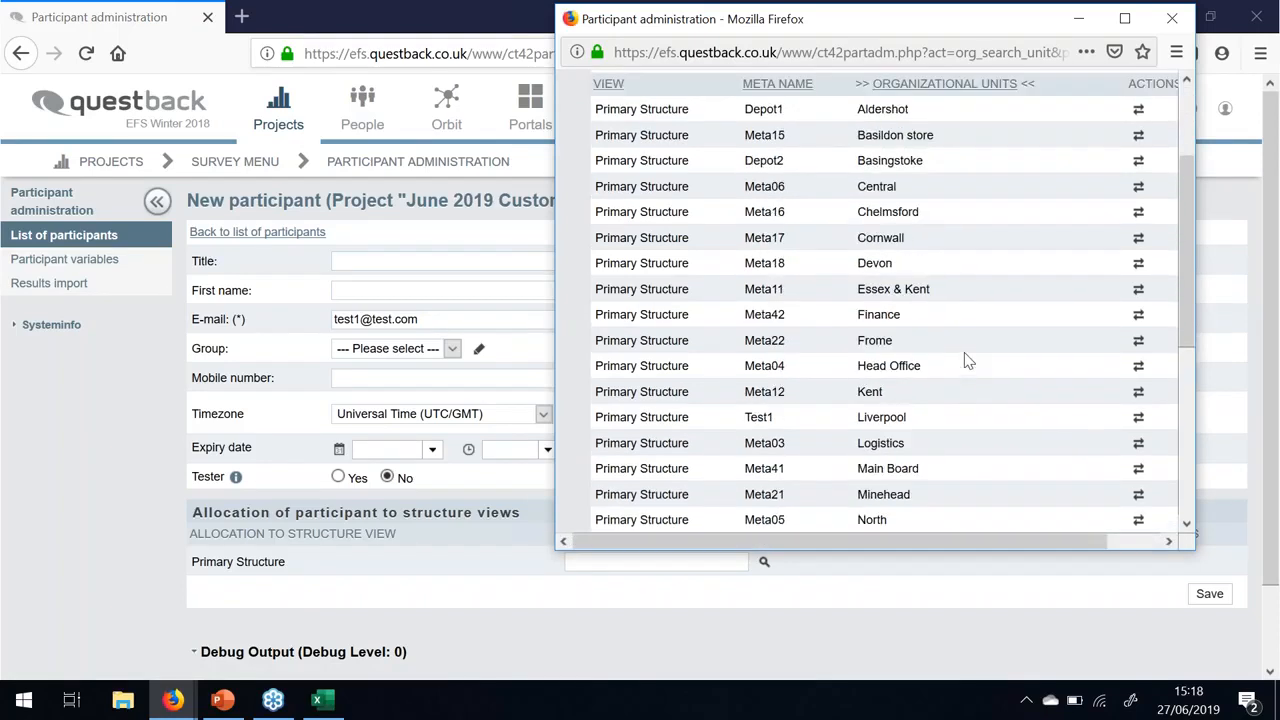
pyautogui.scroll(3, 966, 361)
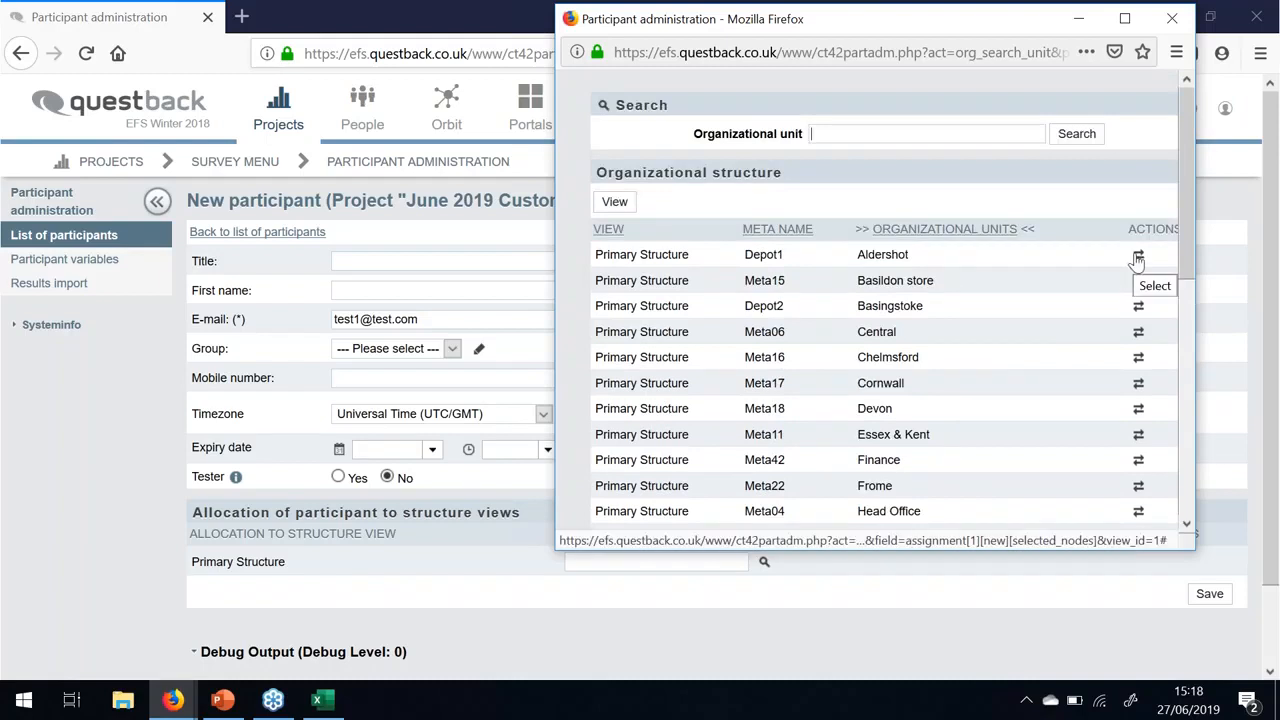
pyautogui.click(1138, 257)
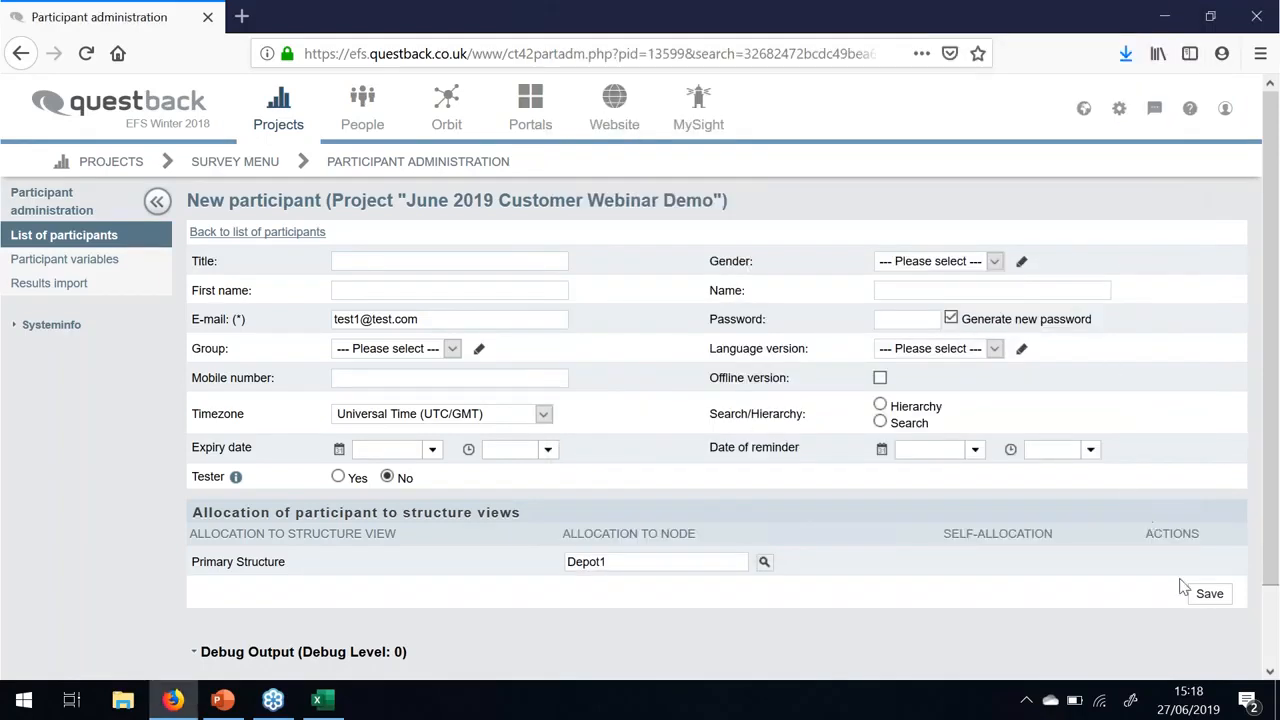
pyautogui.click(1210, 594)
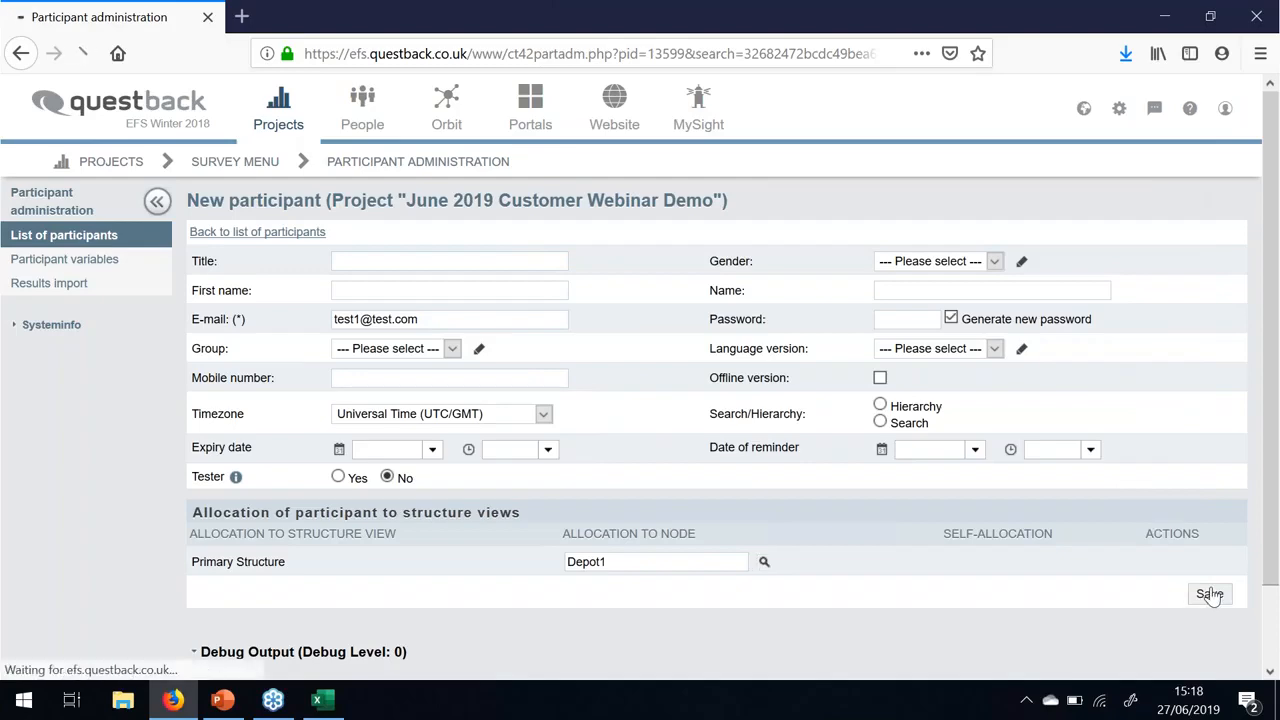
# - Check the new participant among the 8 records, then switch to PowerPoint
pyautogui.scroll(-5, 1030, 389)
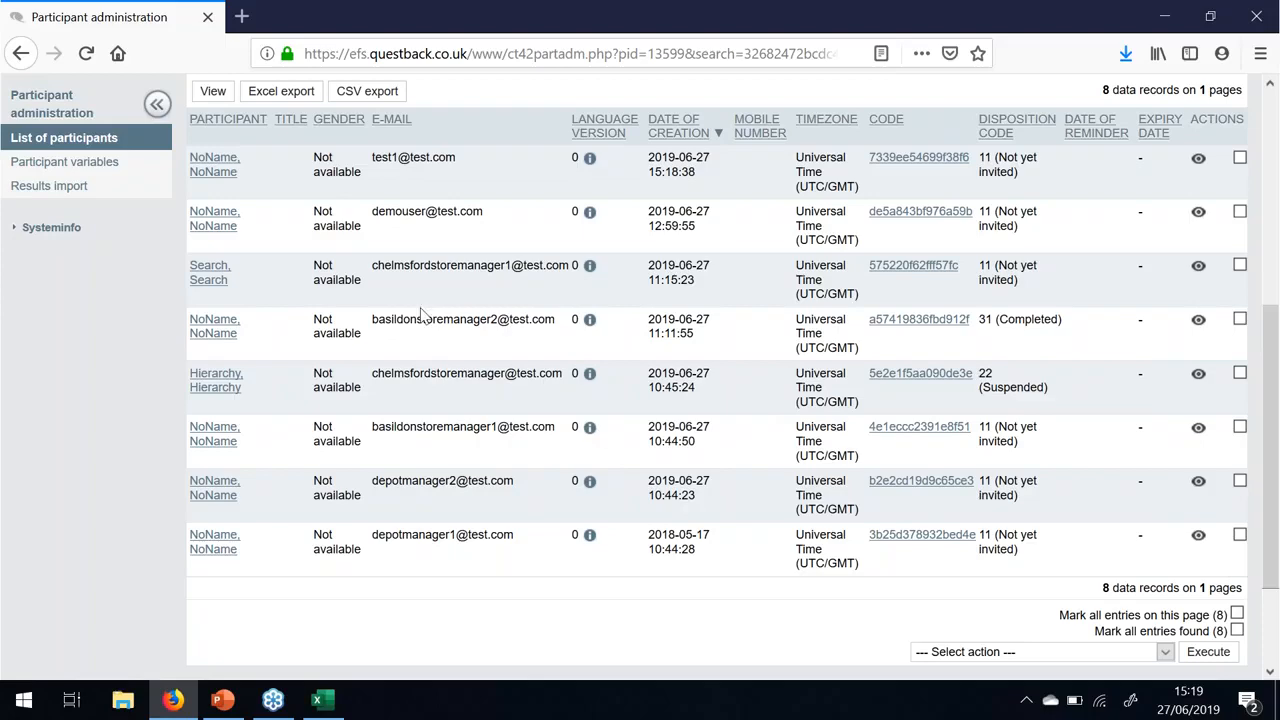
pyautogui.hotkey('alt', 'Tab')
pyautogui.hotkey('alt', 'Tab')
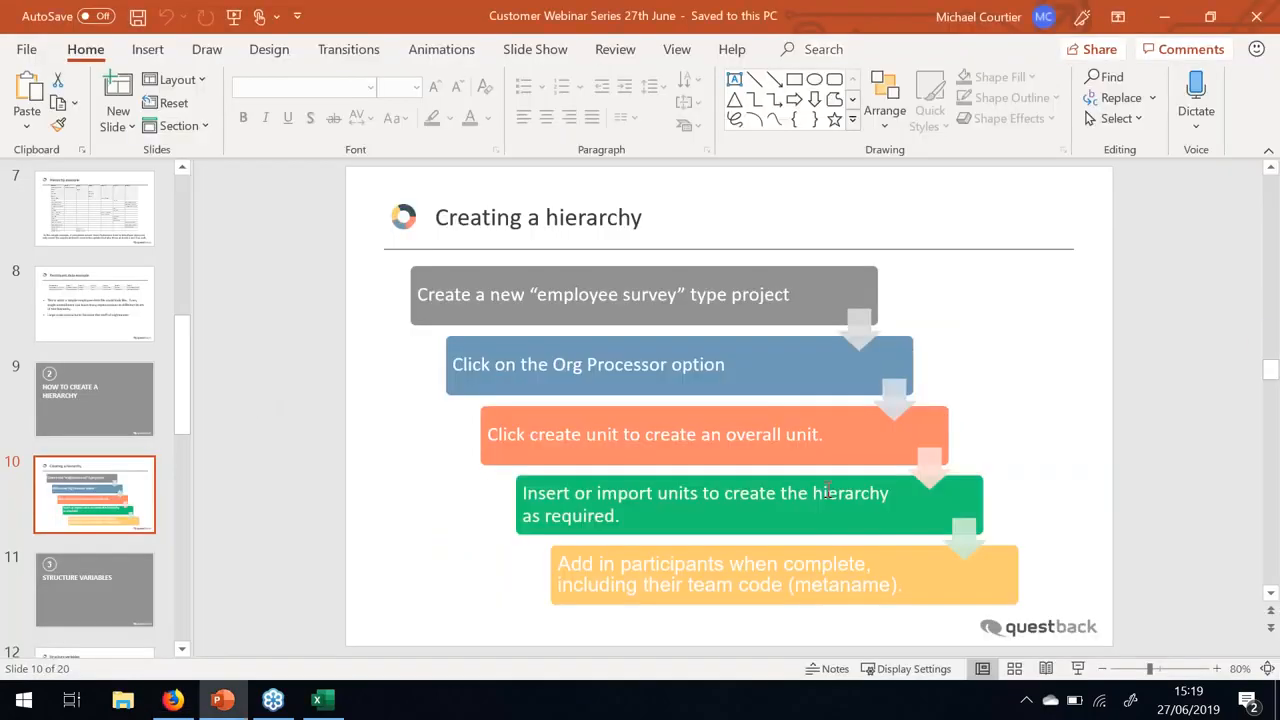
# - Start the slide show and advance to the 'Structure variables' slide
pyautogui.click(1078, 668)
pyautogui.click(591, 414)
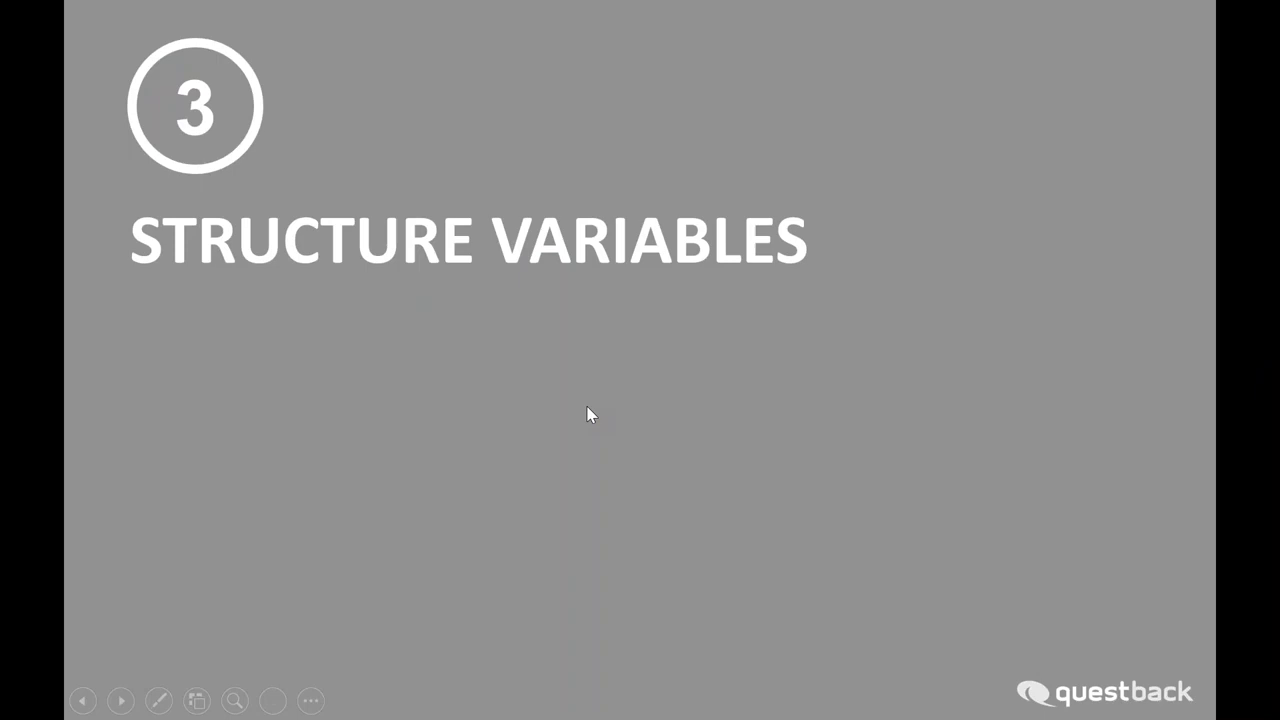
pyautogui.click(569, 390)
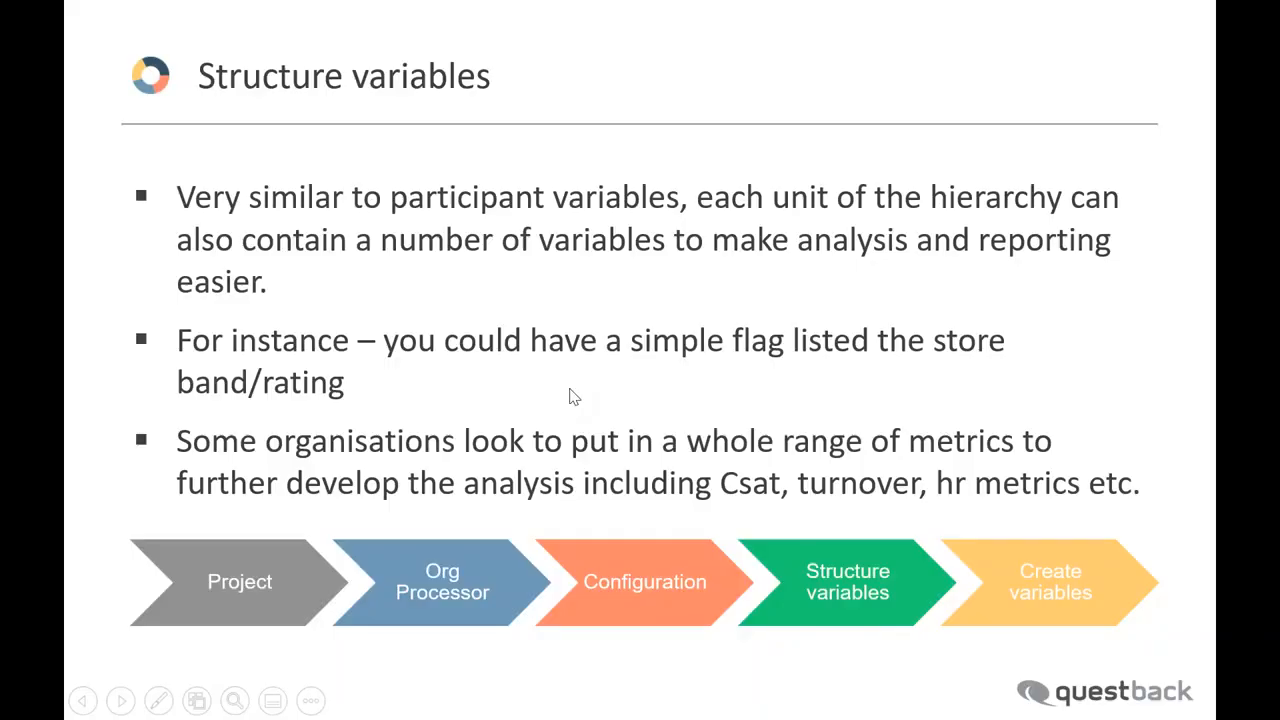
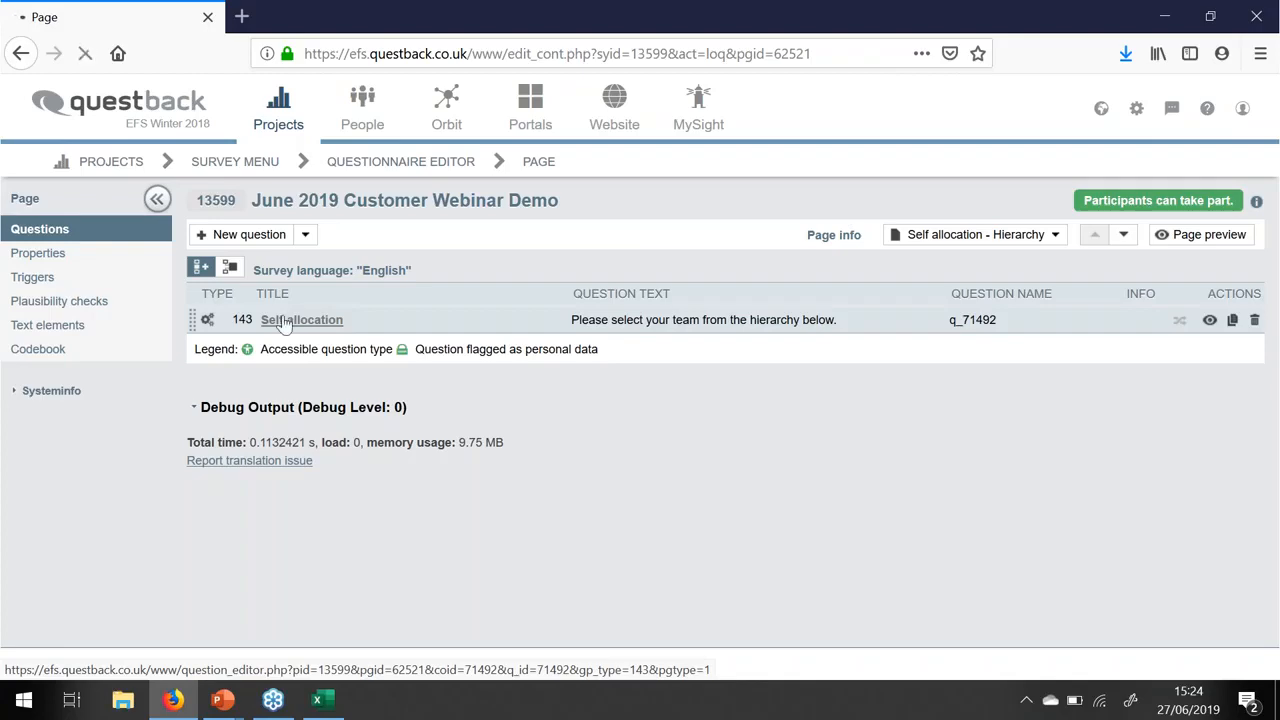
# - In the Self-allocation question's Options, set the Structure view to Primary Structure
pyautogui.scroll(-5, 343, 334)
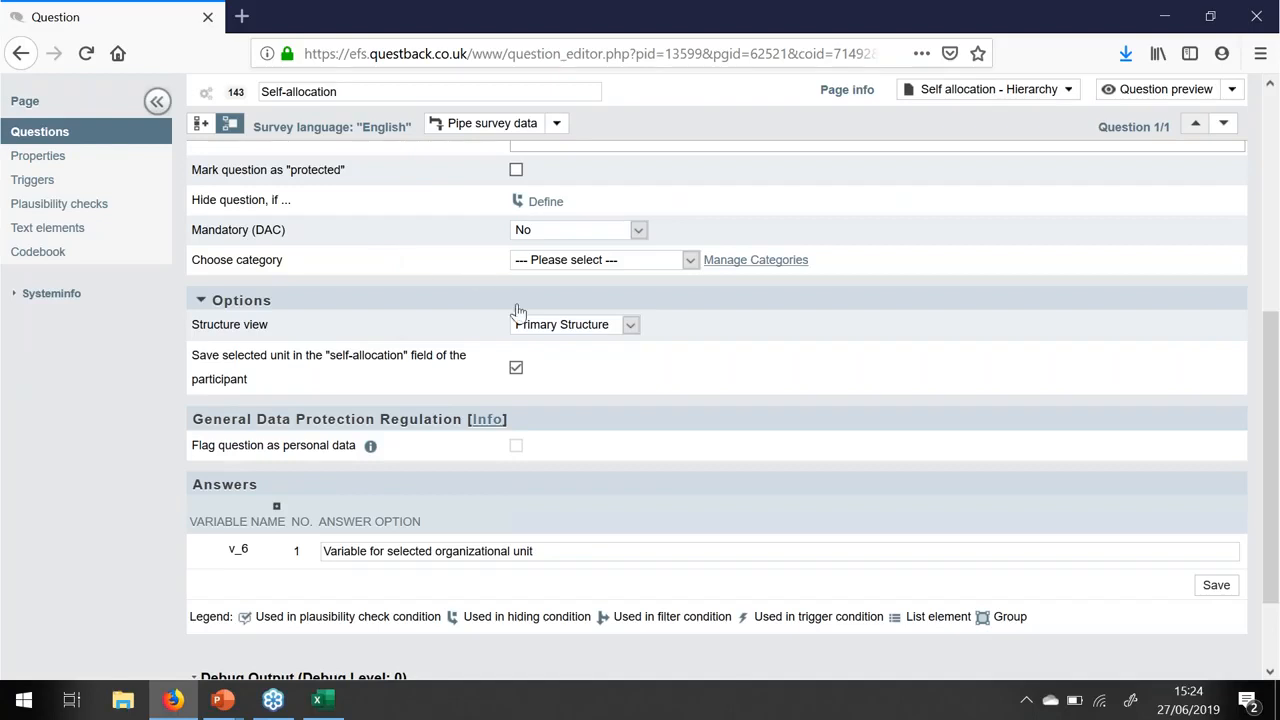
pyautogui.click(631, 327)
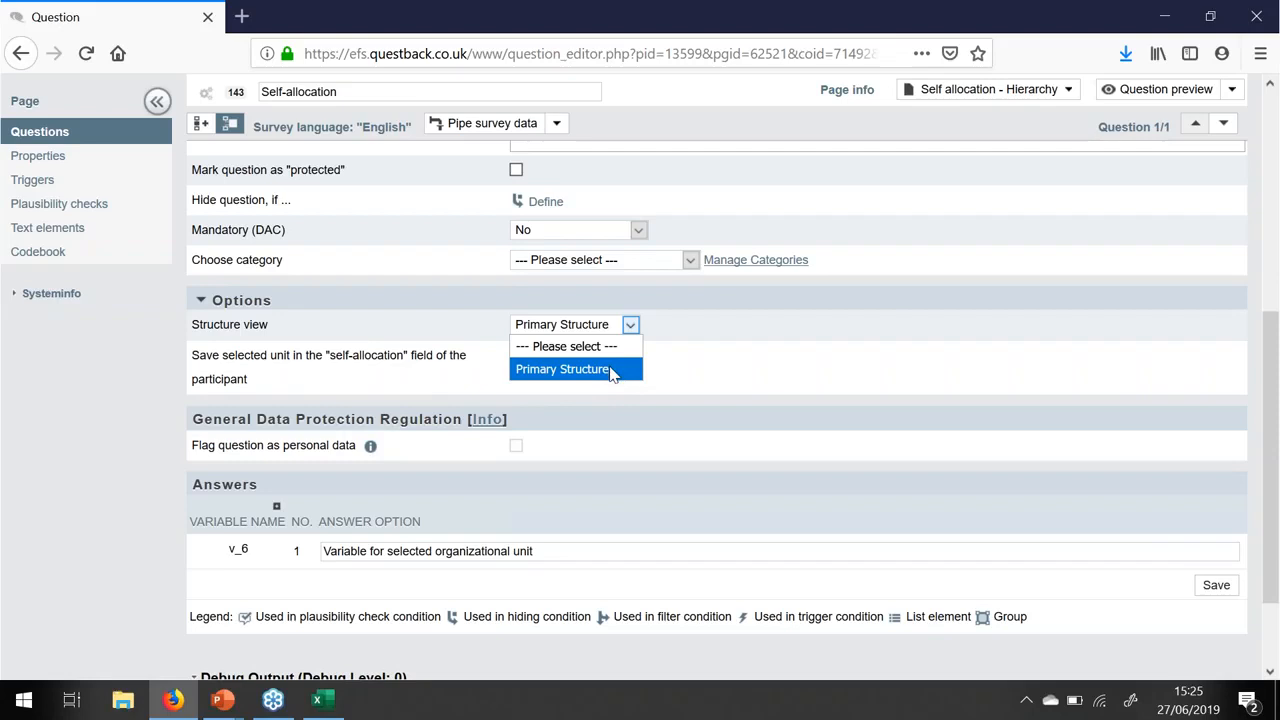
pyautogui.click(612, 370)
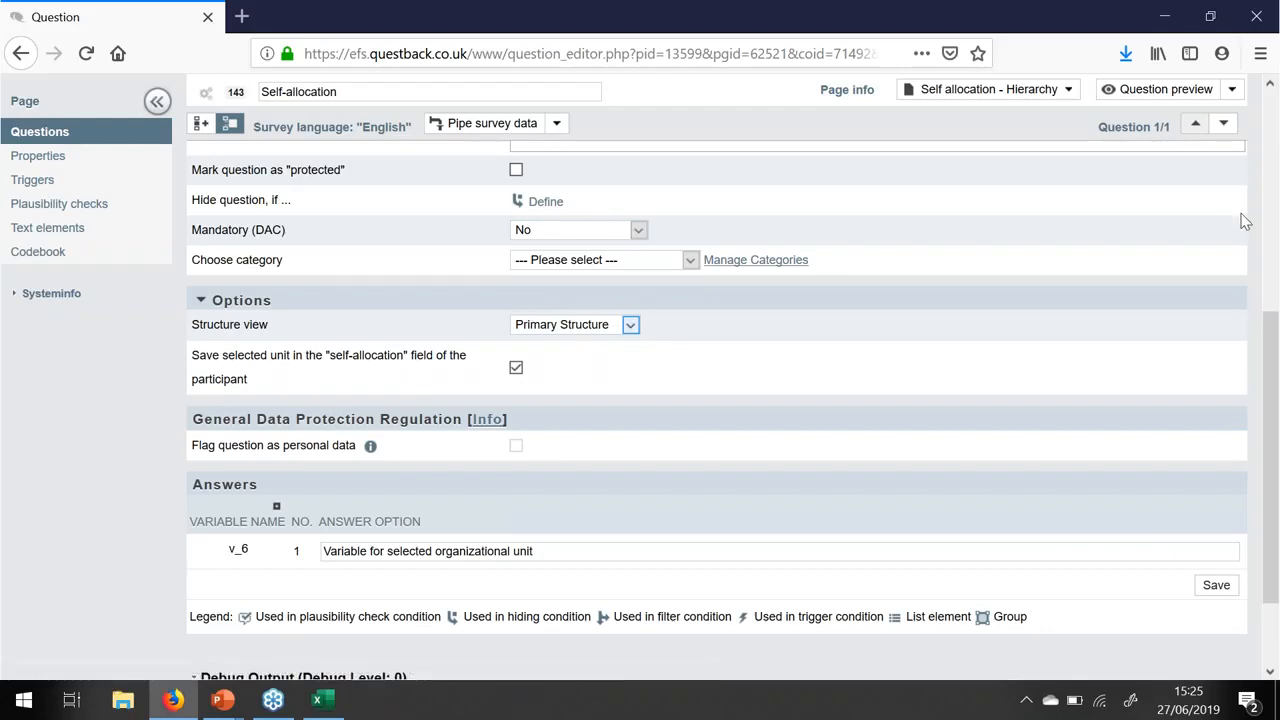
pyautogui.scroll(3, 1125, 135)
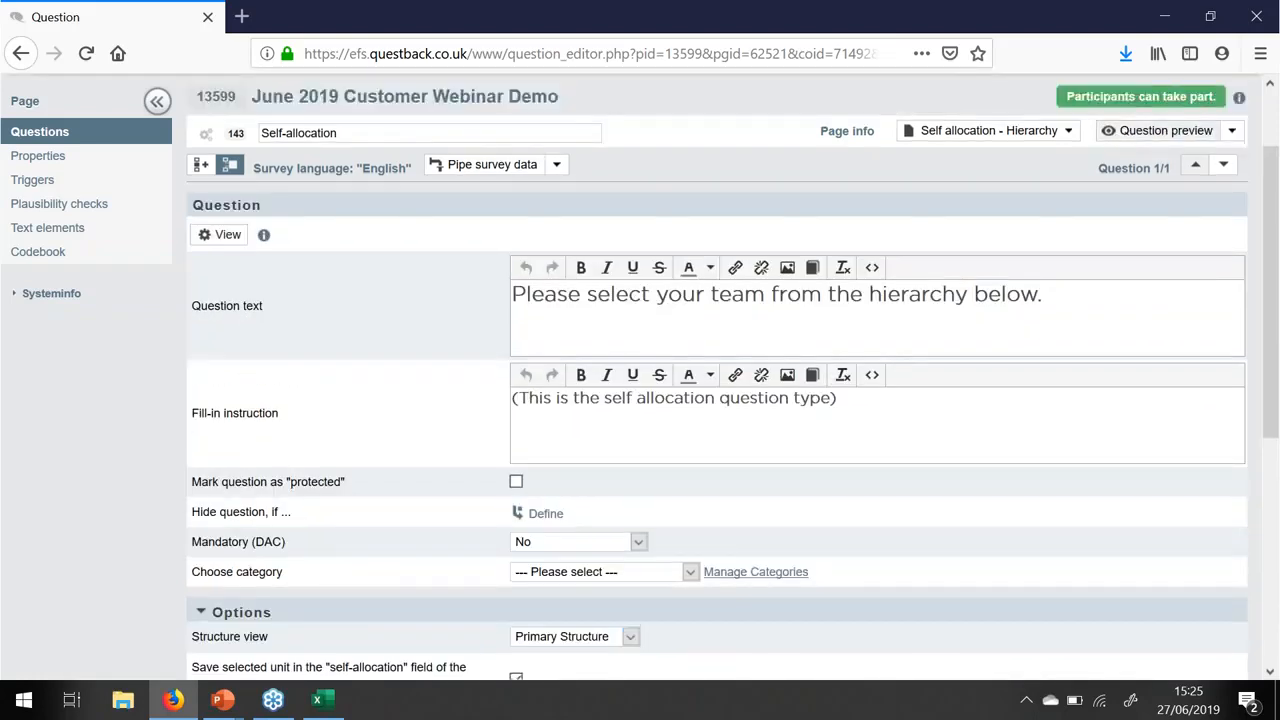
pyautogui.click(1194, 136)
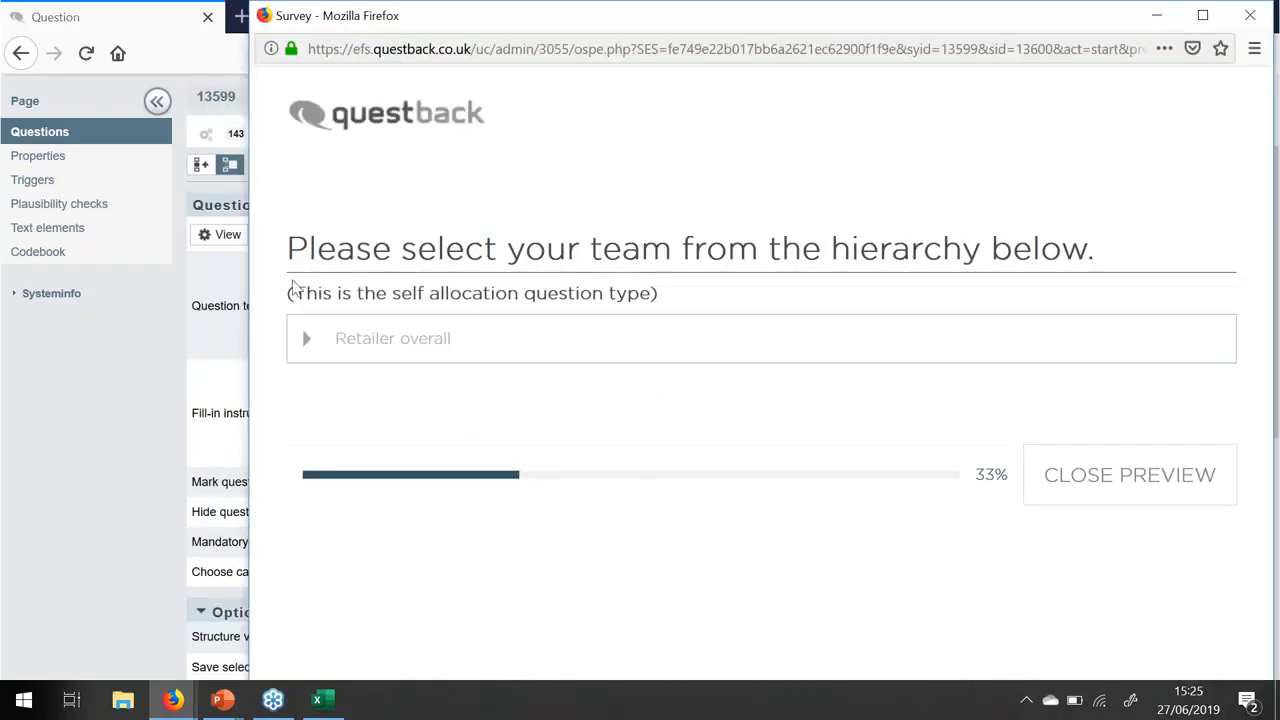
pyautogui.click(306, 343)
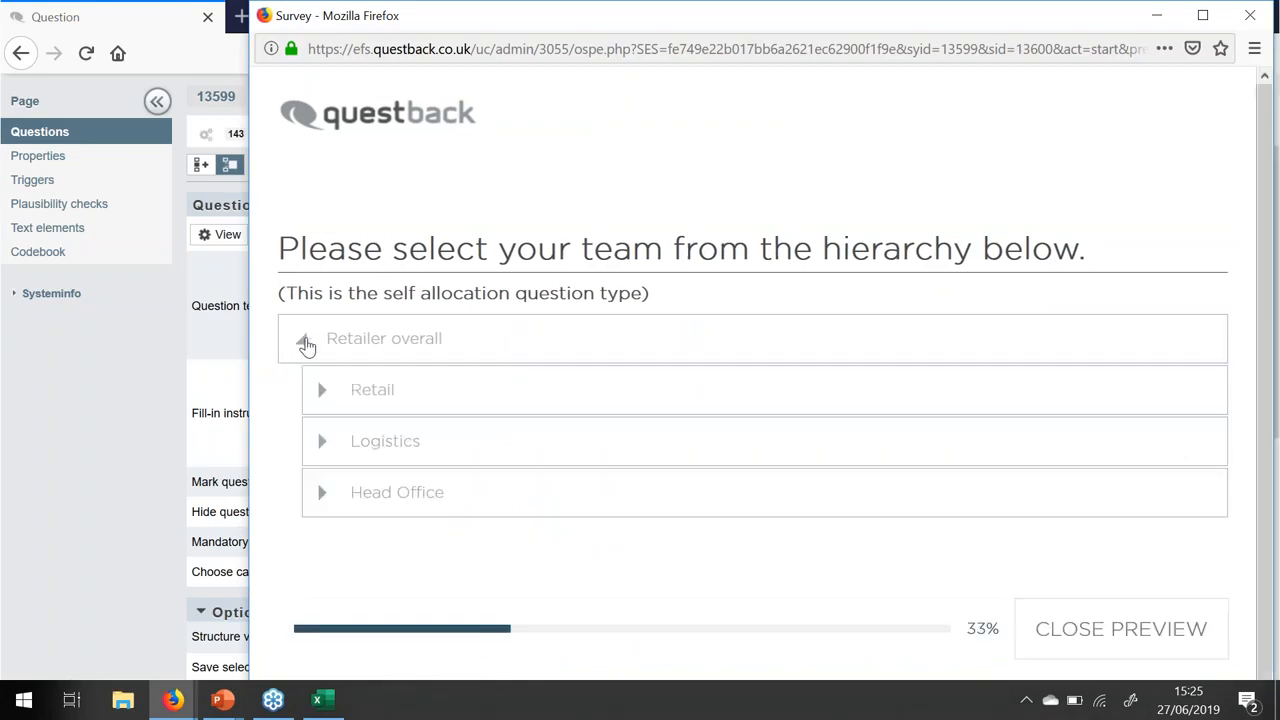
pyautogui.click(323, 393)
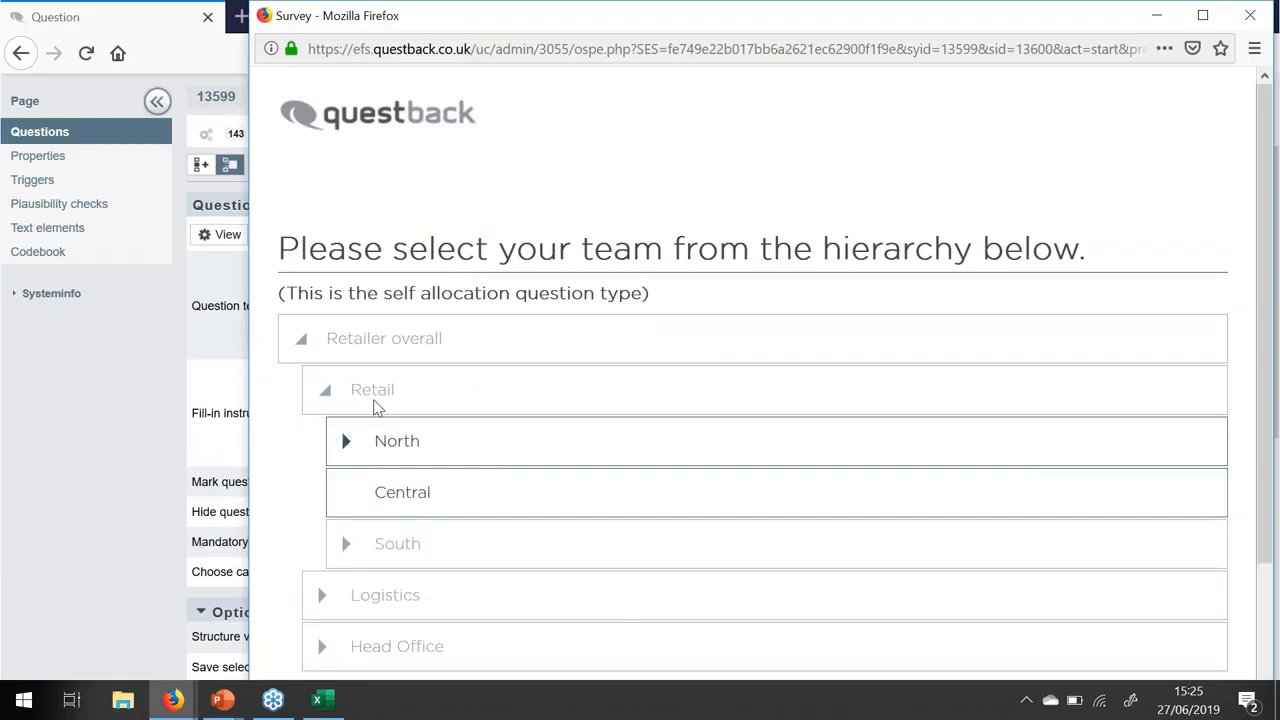
pyautogui.click(347, 443)
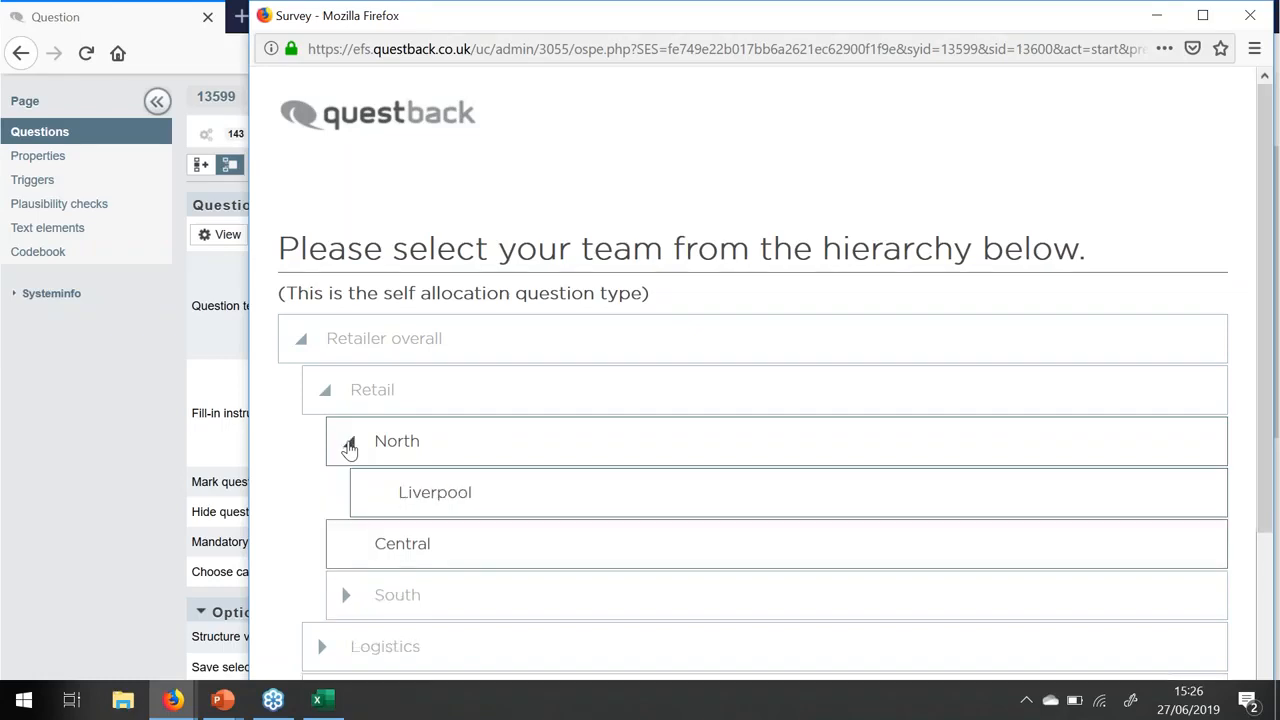
pyautogui.click(349, 594)
pyautogui.scroll(-2, 375, 575)
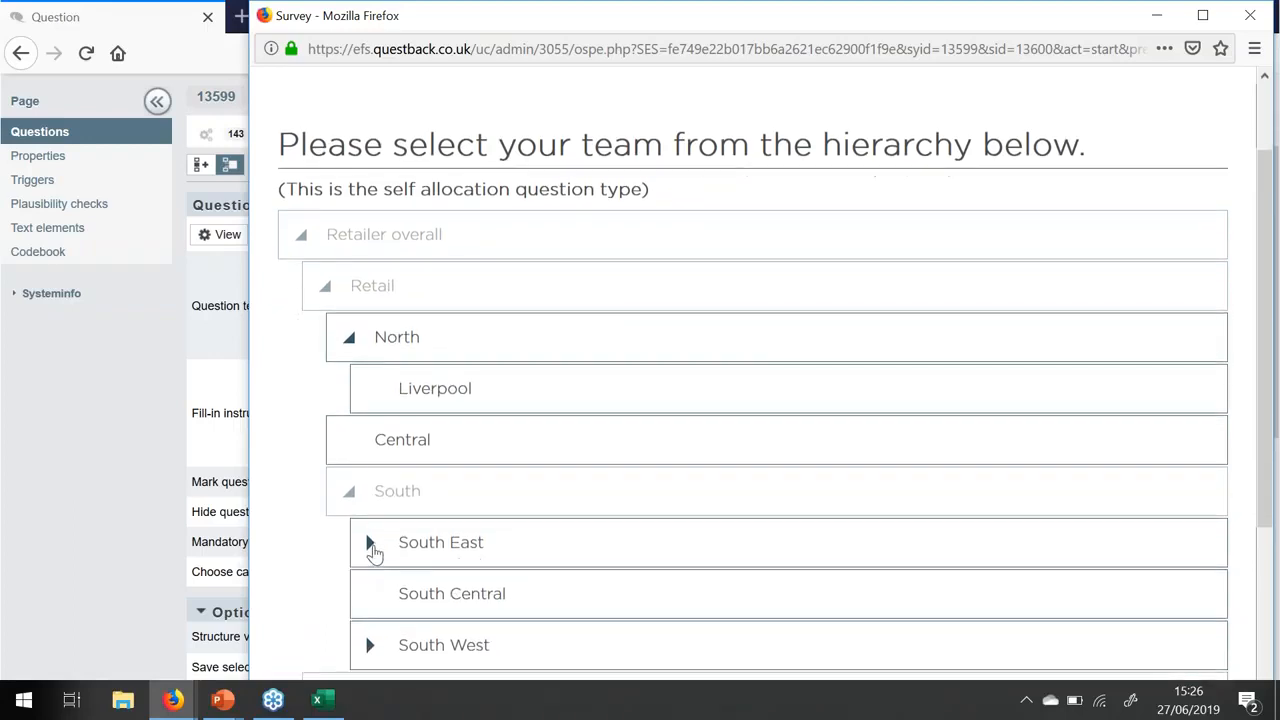
pyautogui.click(370, 548)
pyautogui.scroll(-2, 390, 545)
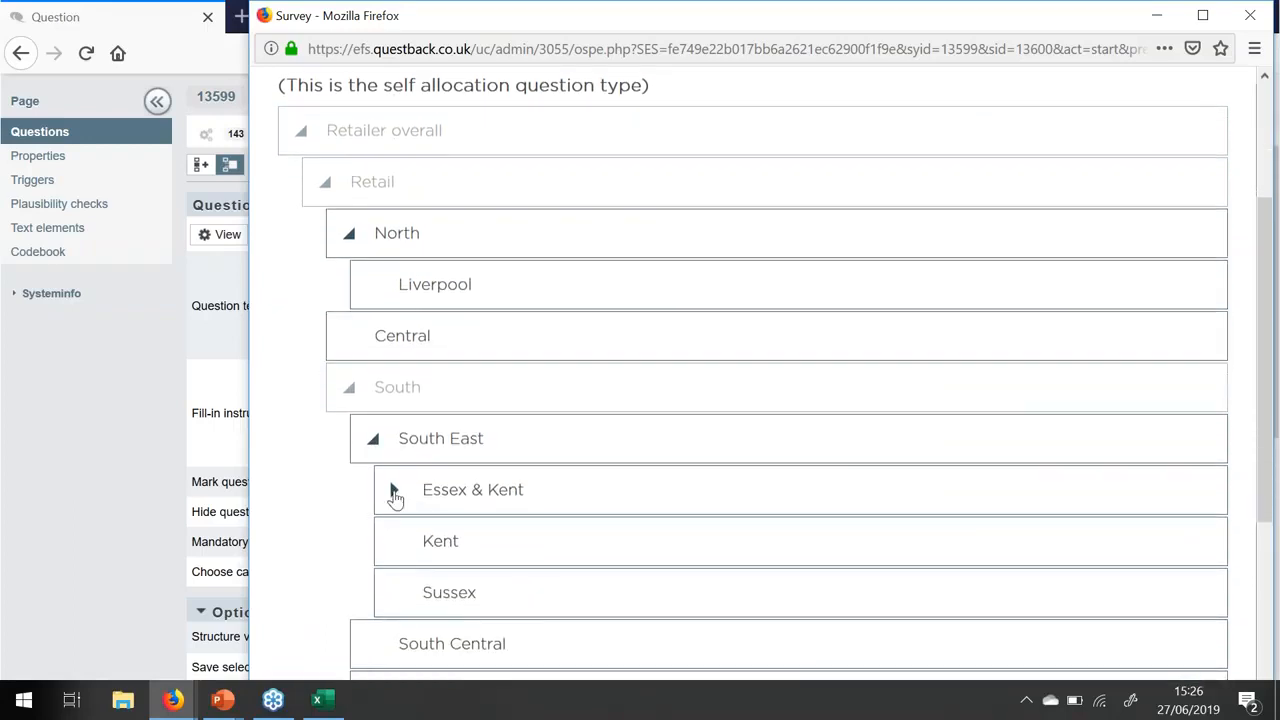
pyautogui.click(394, 490)
pyautogui.click(513, 558)
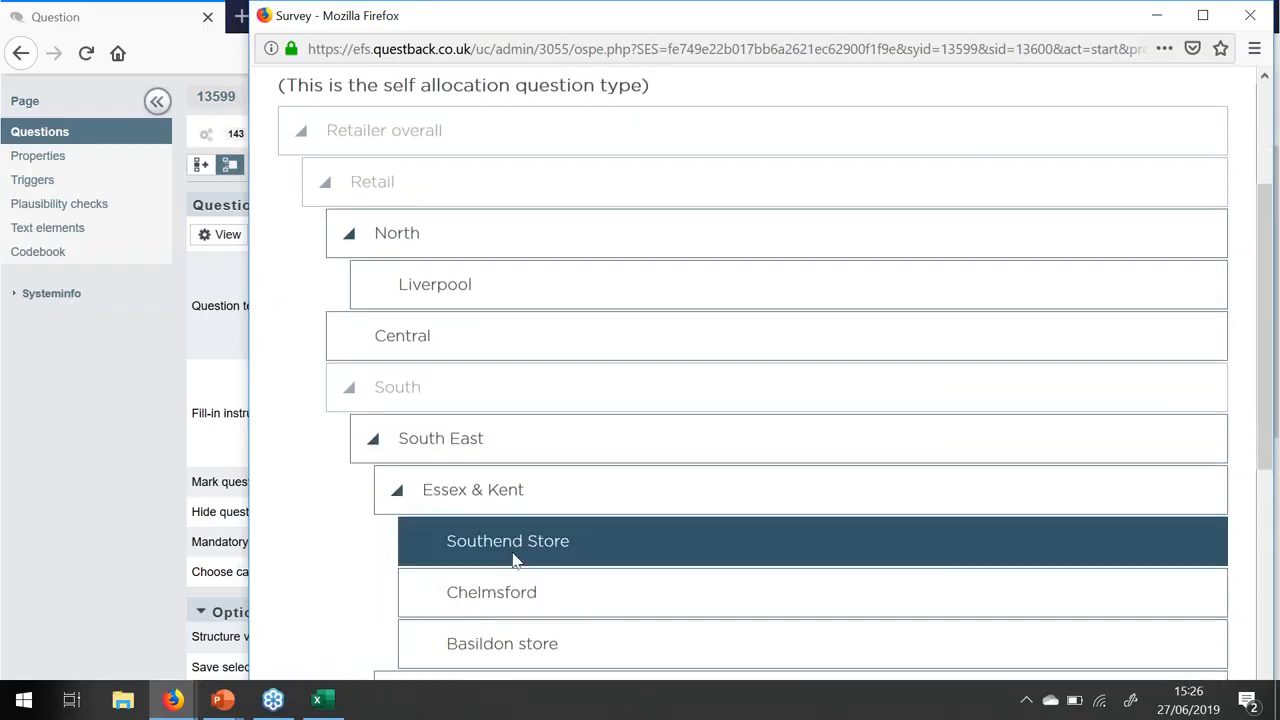
pyautogui.scroll(-2, 612, 562)
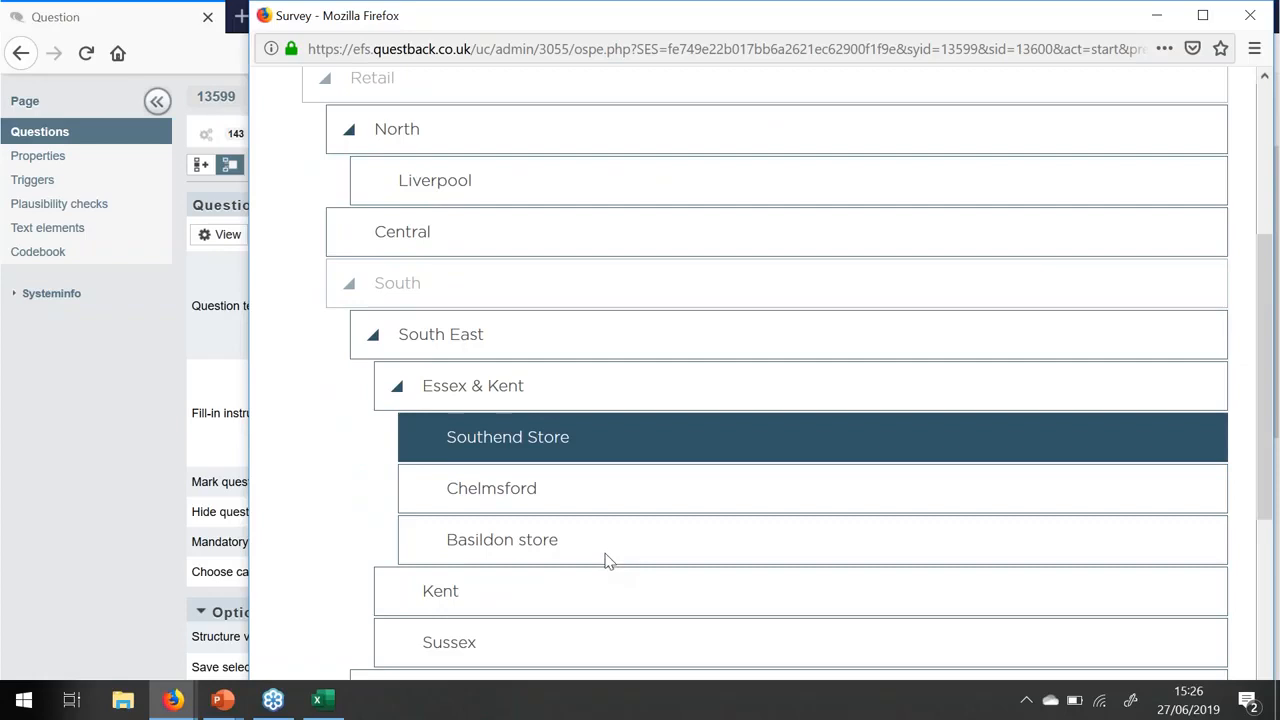
pyautogui.scroll(2, 607, 553)
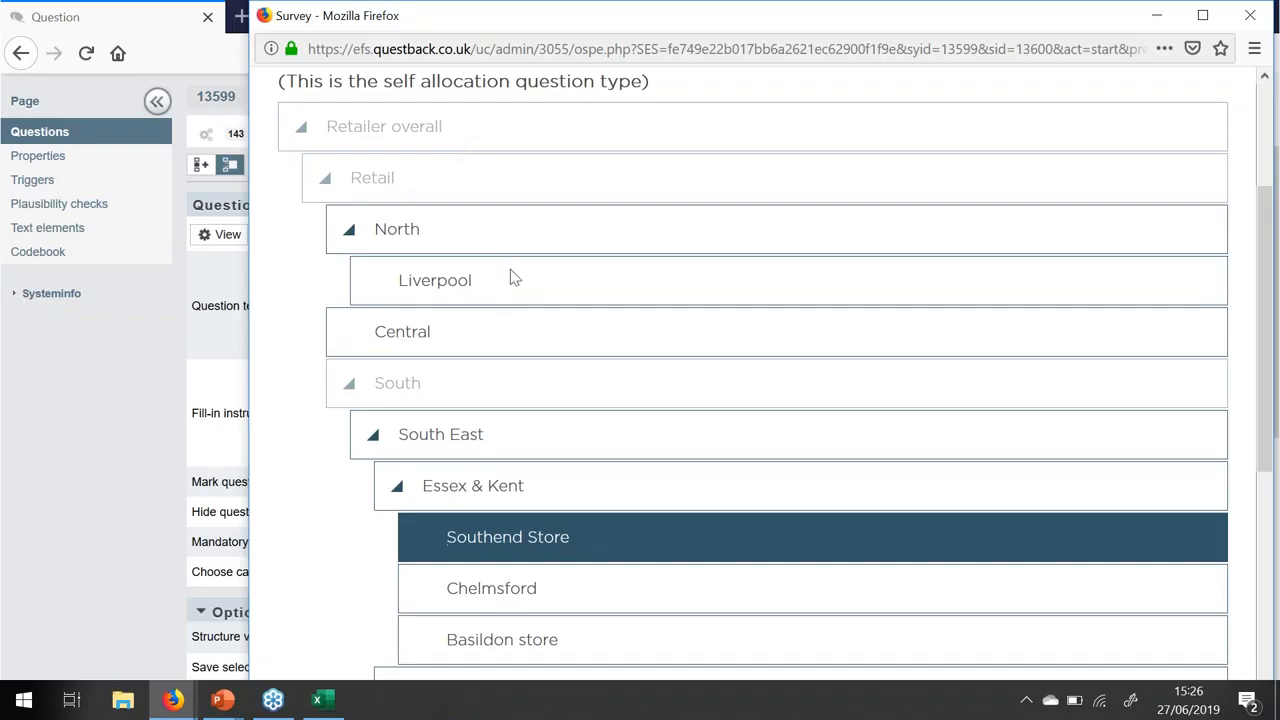
pyautogui.scroll(-2, 490, 380)
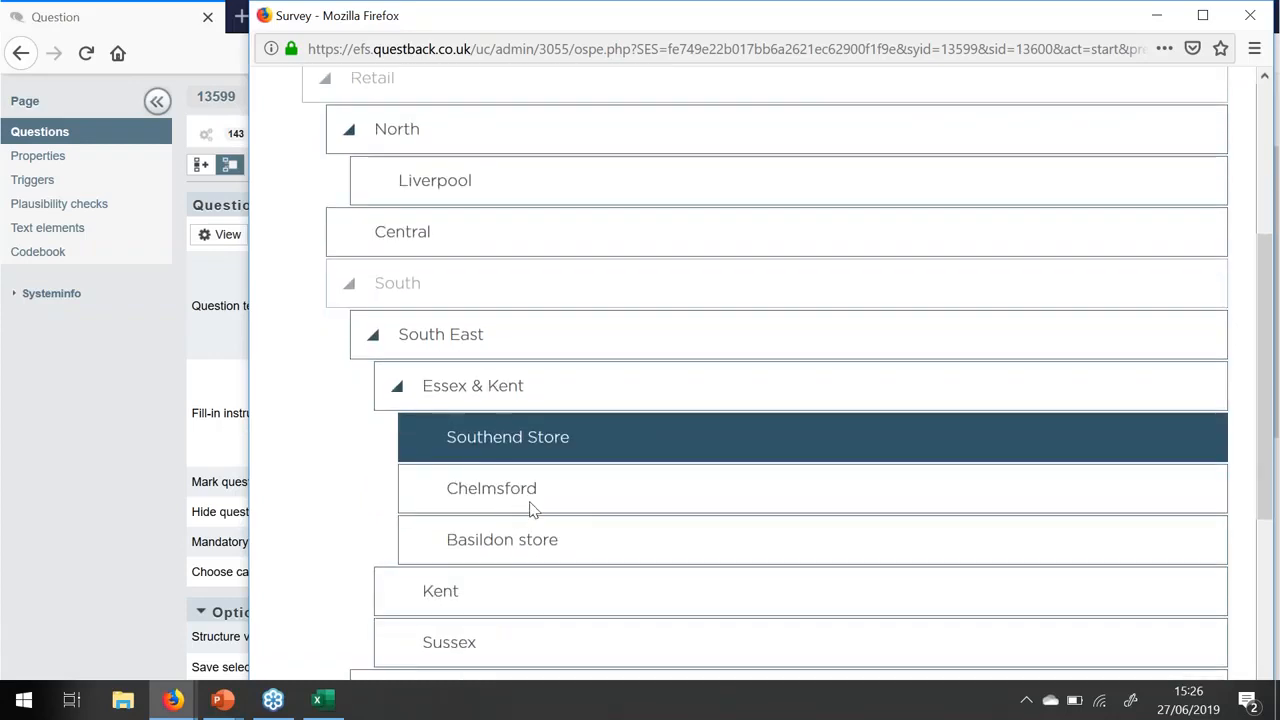
pyautogui.scroll(-7, 541, 487)
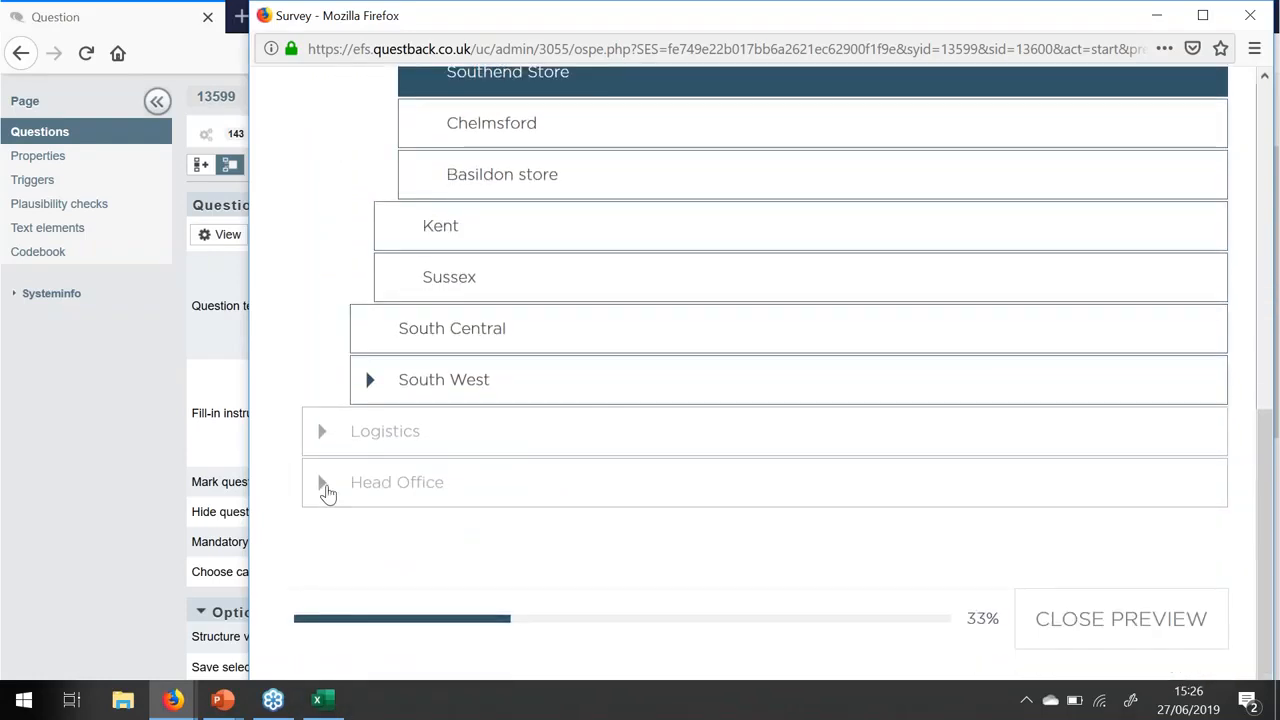
pyautogui.click(325, 488)
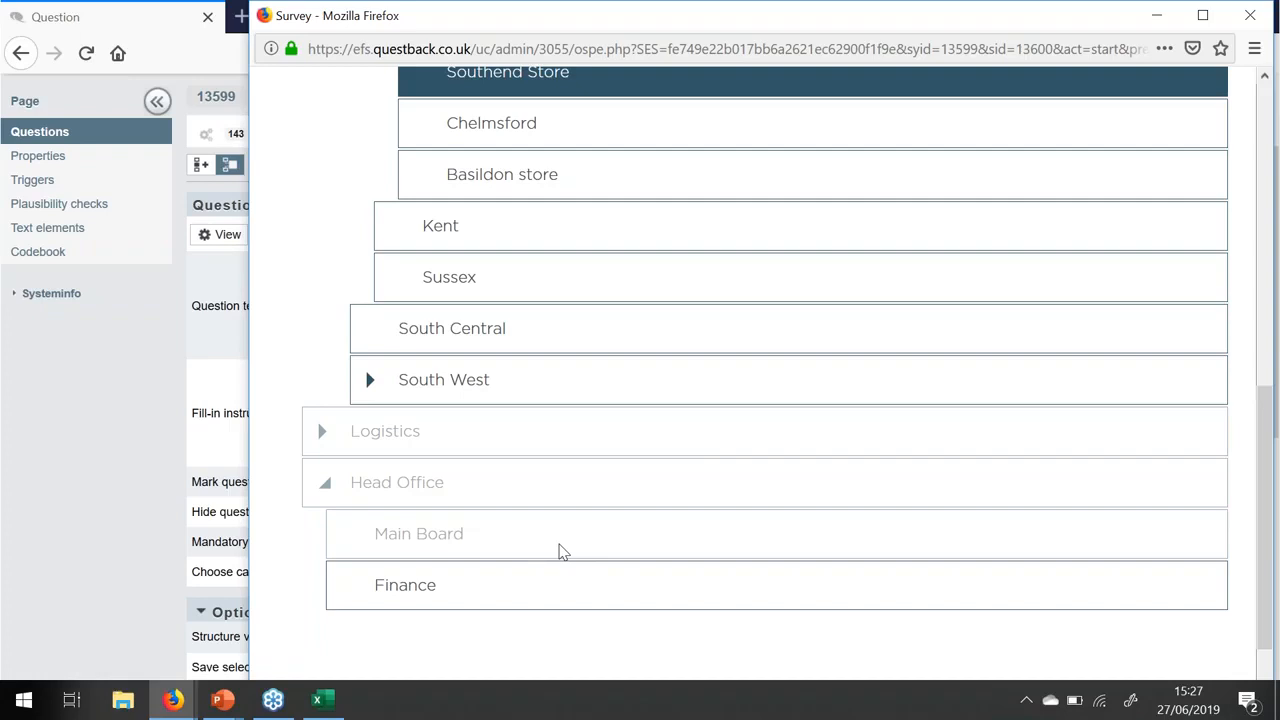
pyautogui.click(1153, 16)
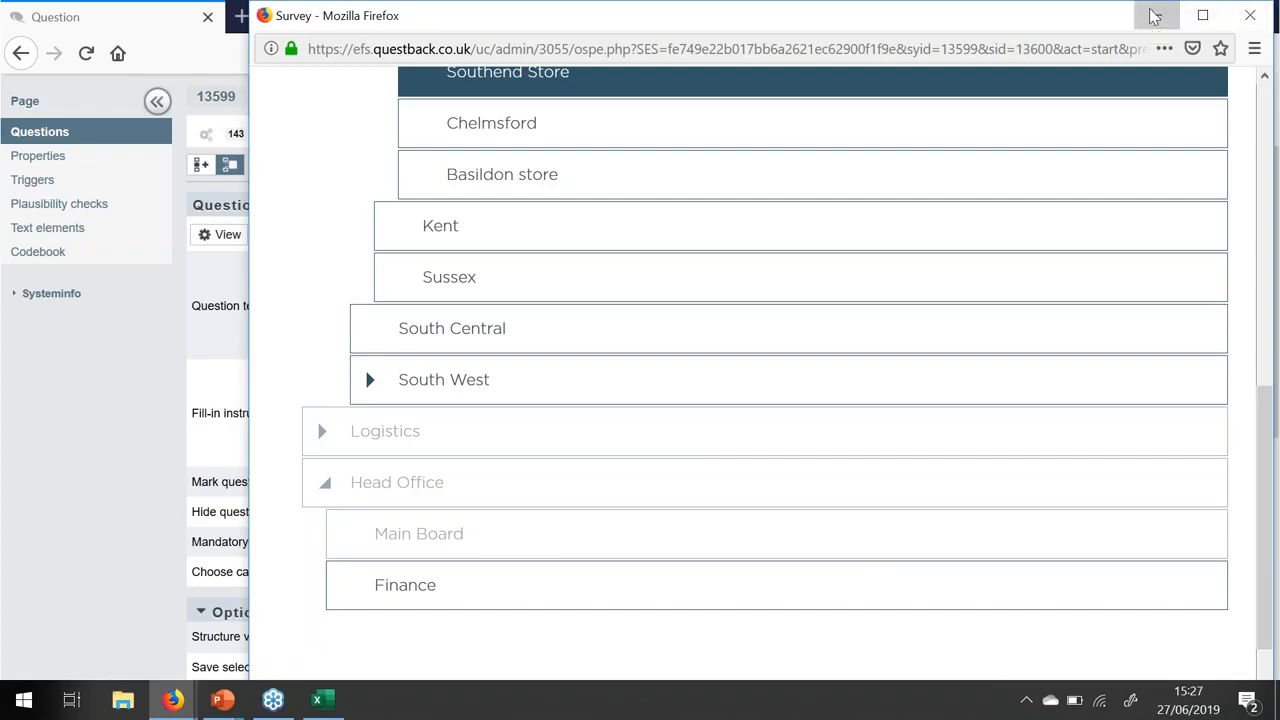
pyautogui.scroll(2, 331, 258)
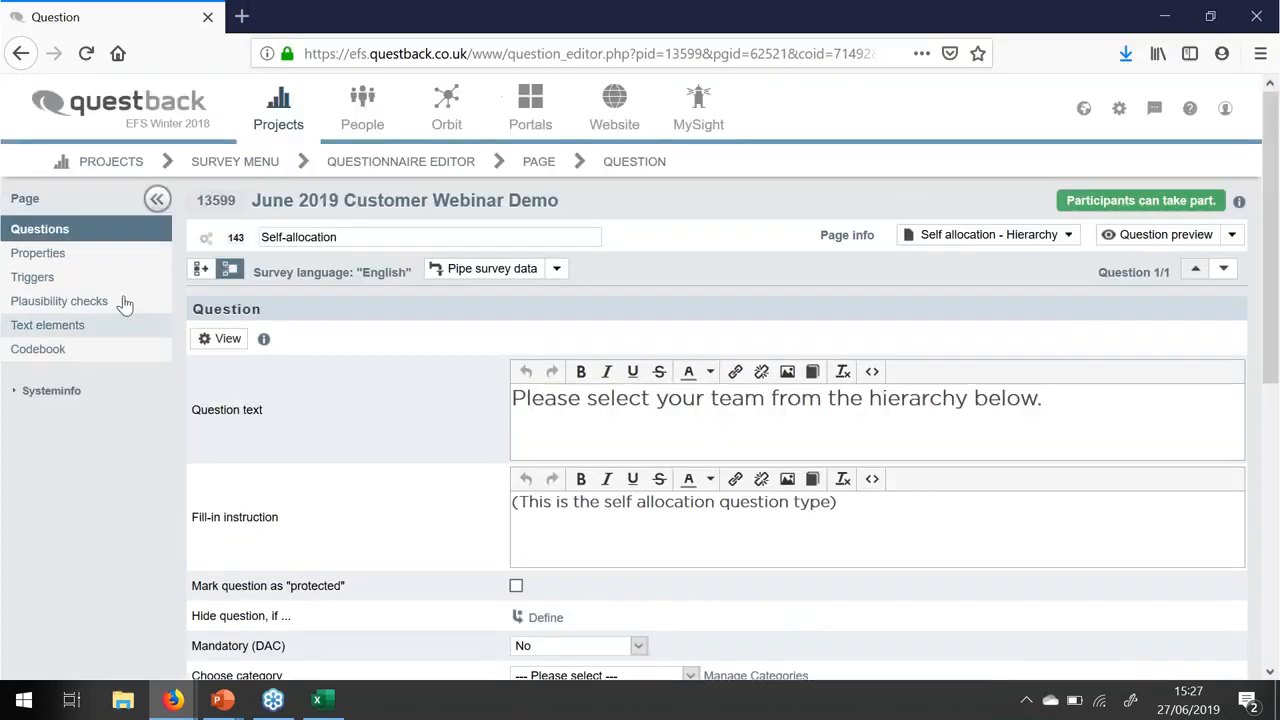
# - Open the survey's Org Processor and expand Head Office to show its units
pyautogui.click(250, 163)
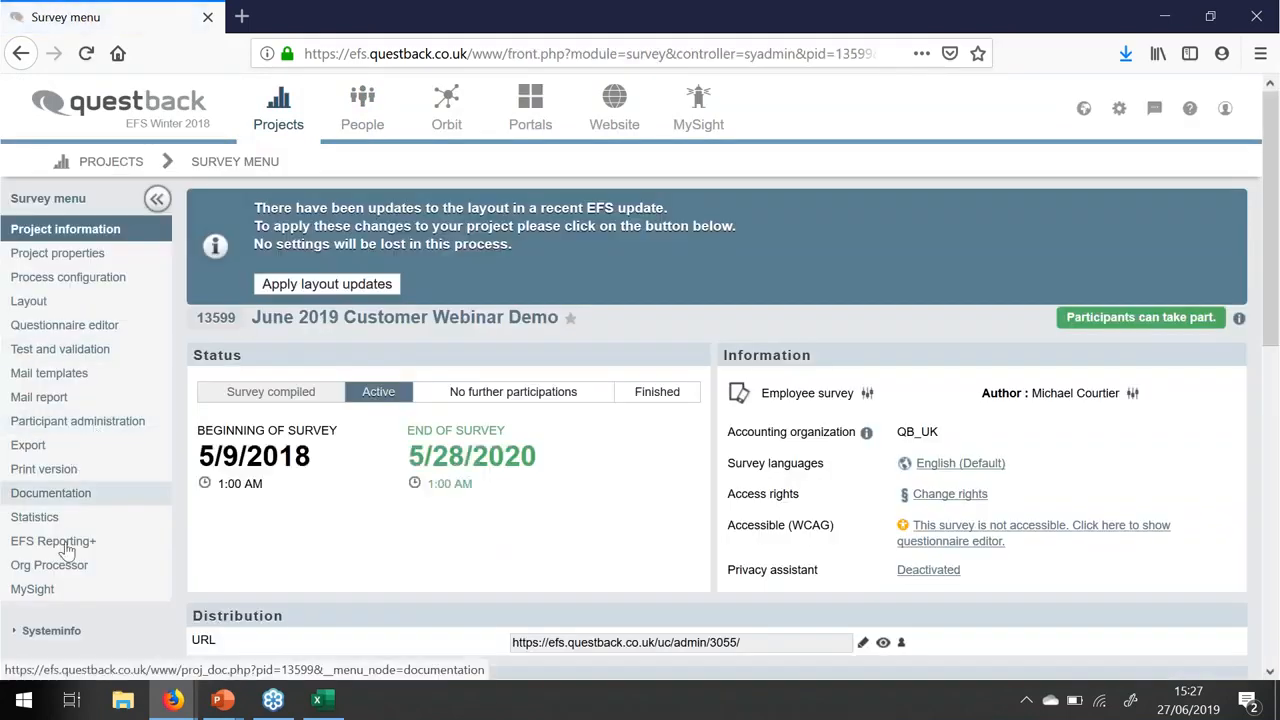
pyautogui.click(66, 566)
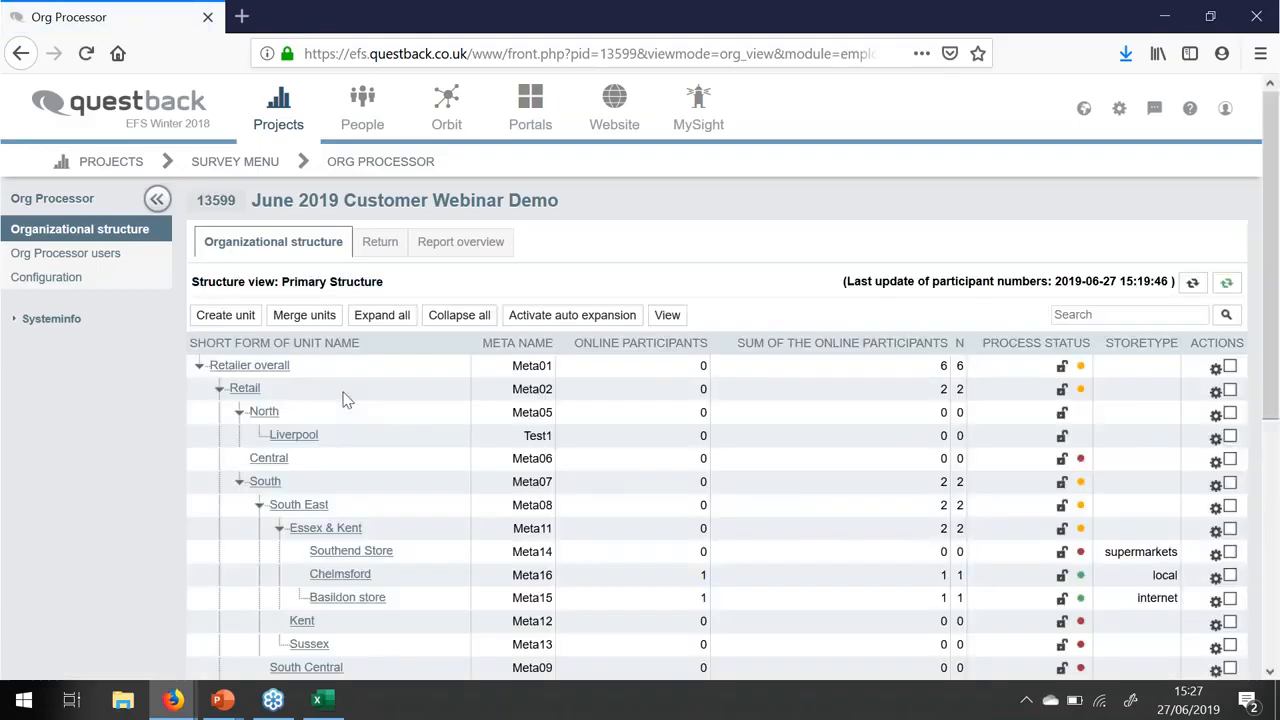
pyautogui.scroll(-3, 343, 400)
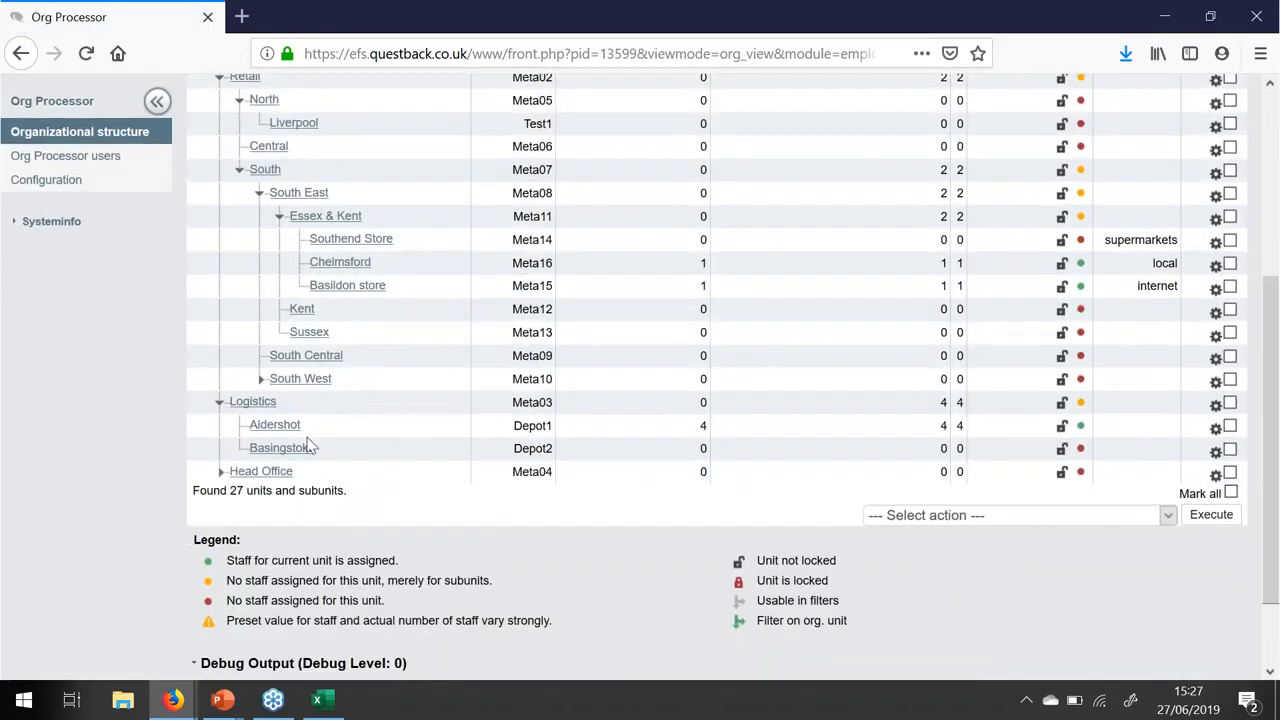
pyautogui.click(221, 471)
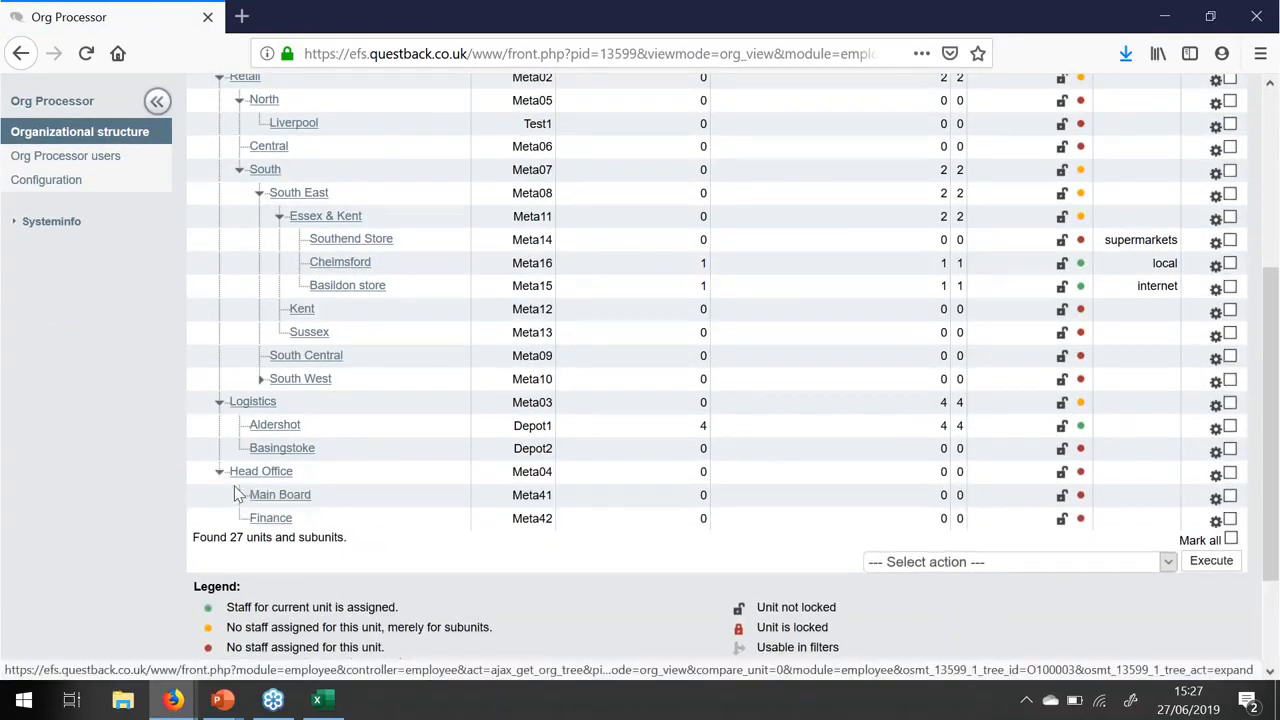
# - Set Main Board to 'Hide unit in questionnaire (including subunits)', save, and open the survey menu in a new tab
pyautogui.click(277, 496)
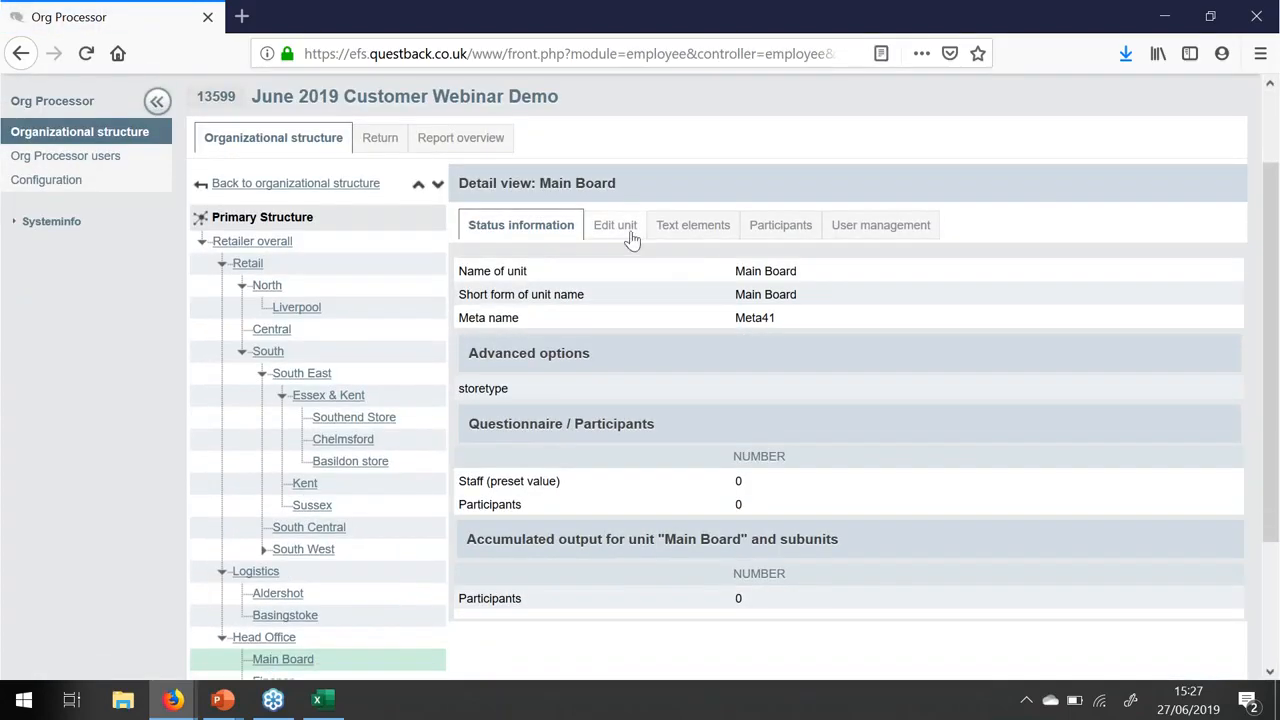
pyautogui.click(630, 230)
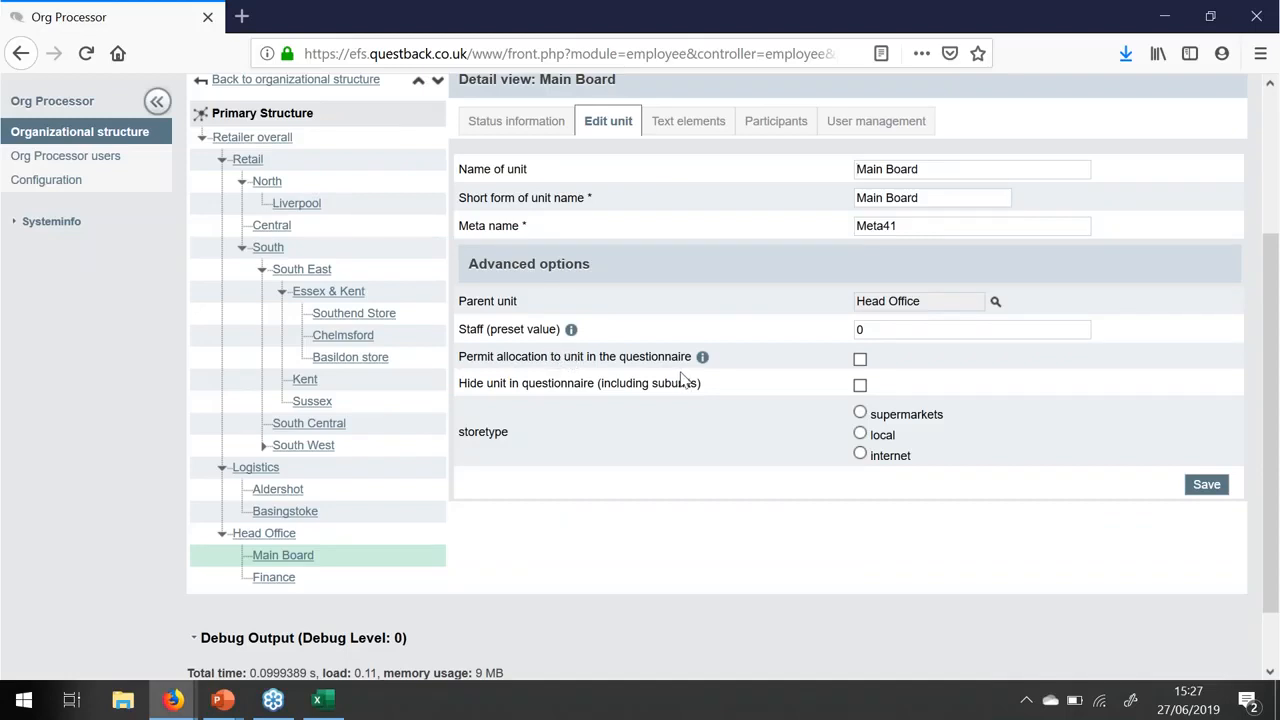
pyautogui.click(860, 386)
pyautogui.click(1206, 486)
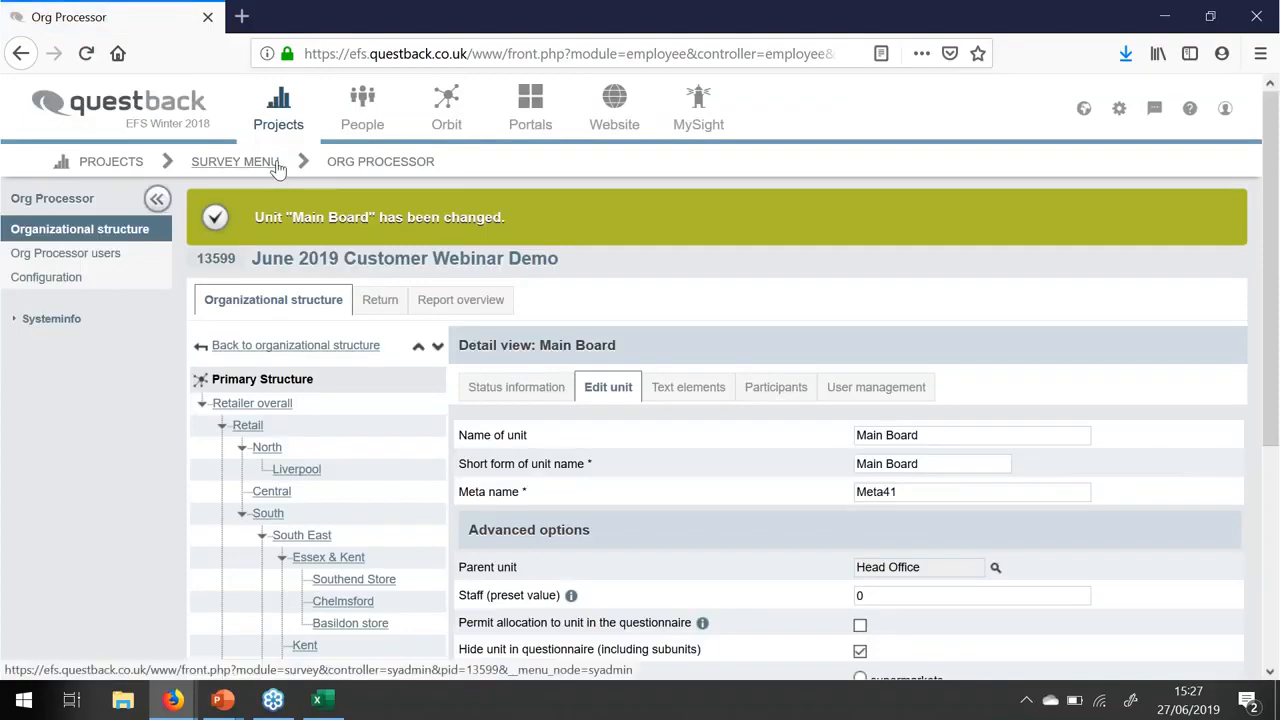
pyautogui.rightClick(281, 163)
pyautogui.click(319, 177)
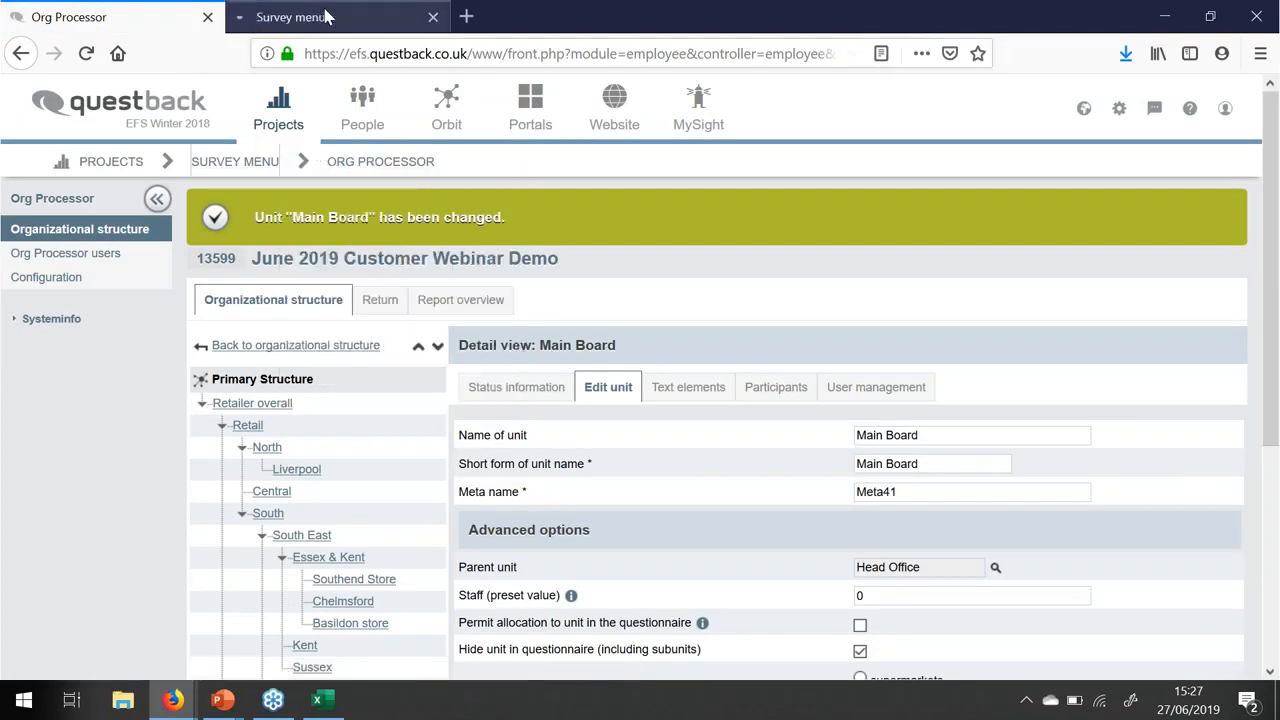
# - In the new tab, preview the Self-allocation question from the questionnaire editor
pyautogui.click(330, 20)
pyautogui.scroll(-4, 546, 508)
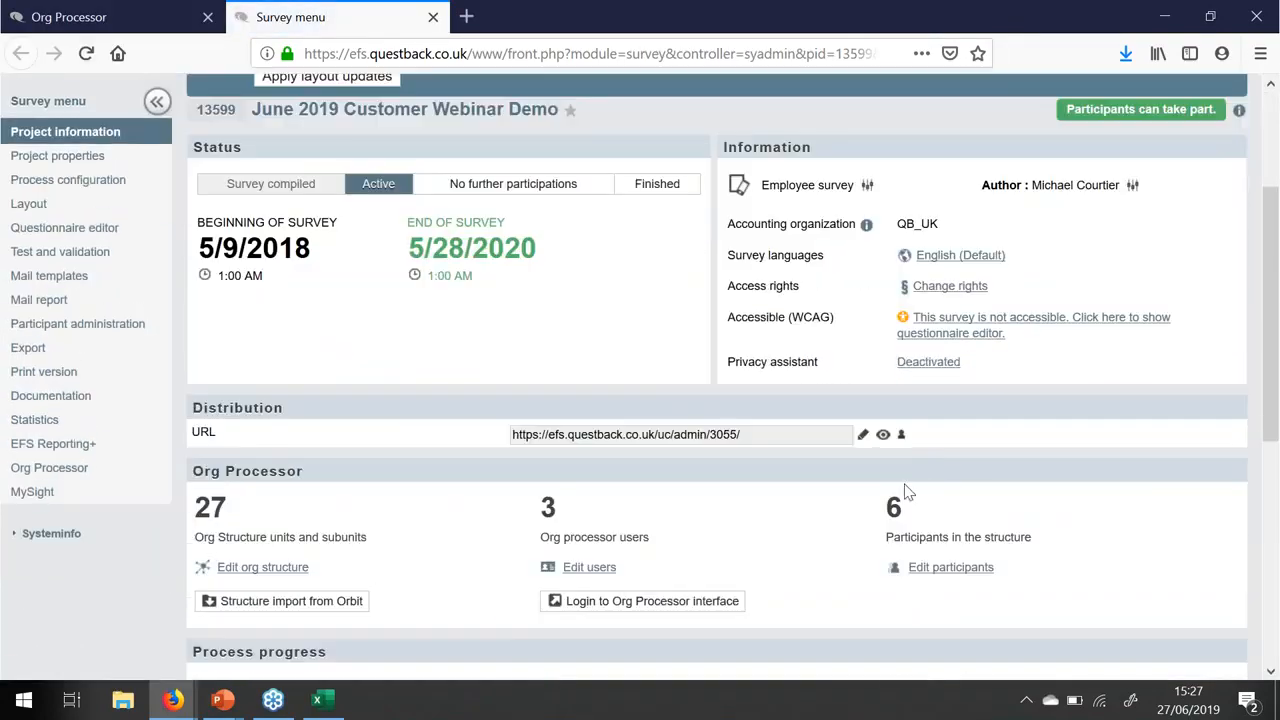
pyautogui.click(72, 230)
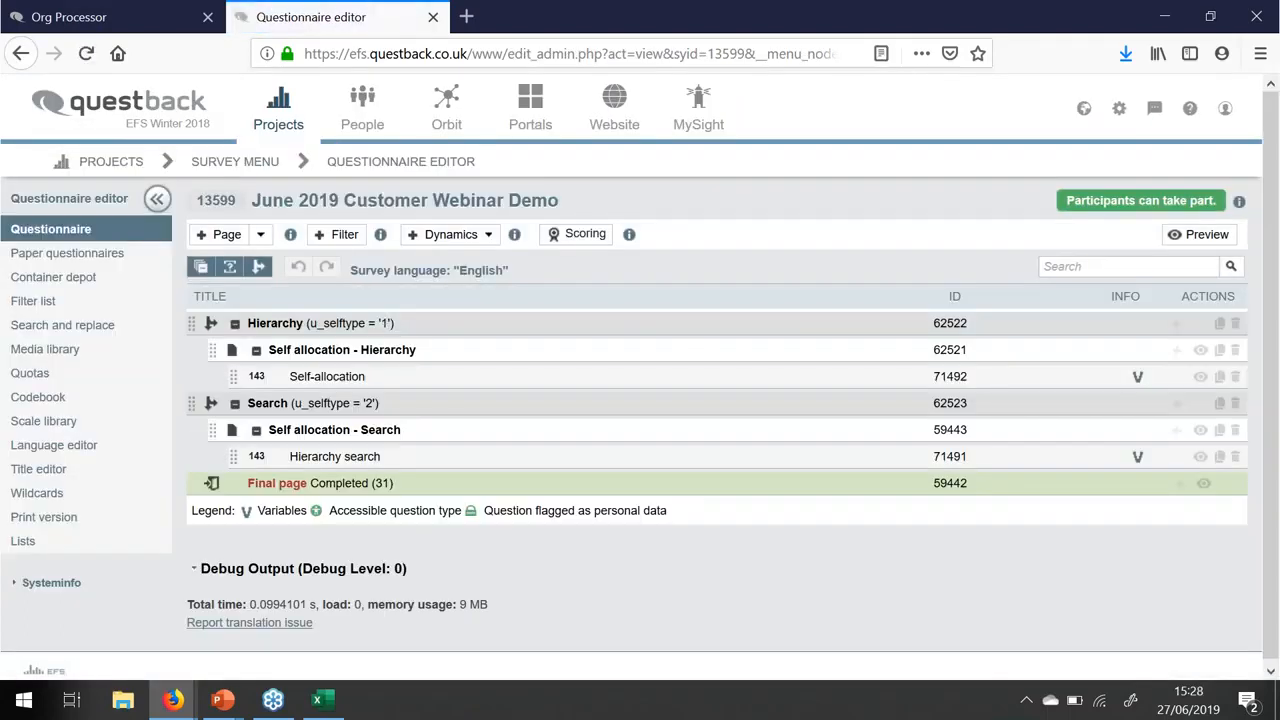
pyautogui.click(329, 375)
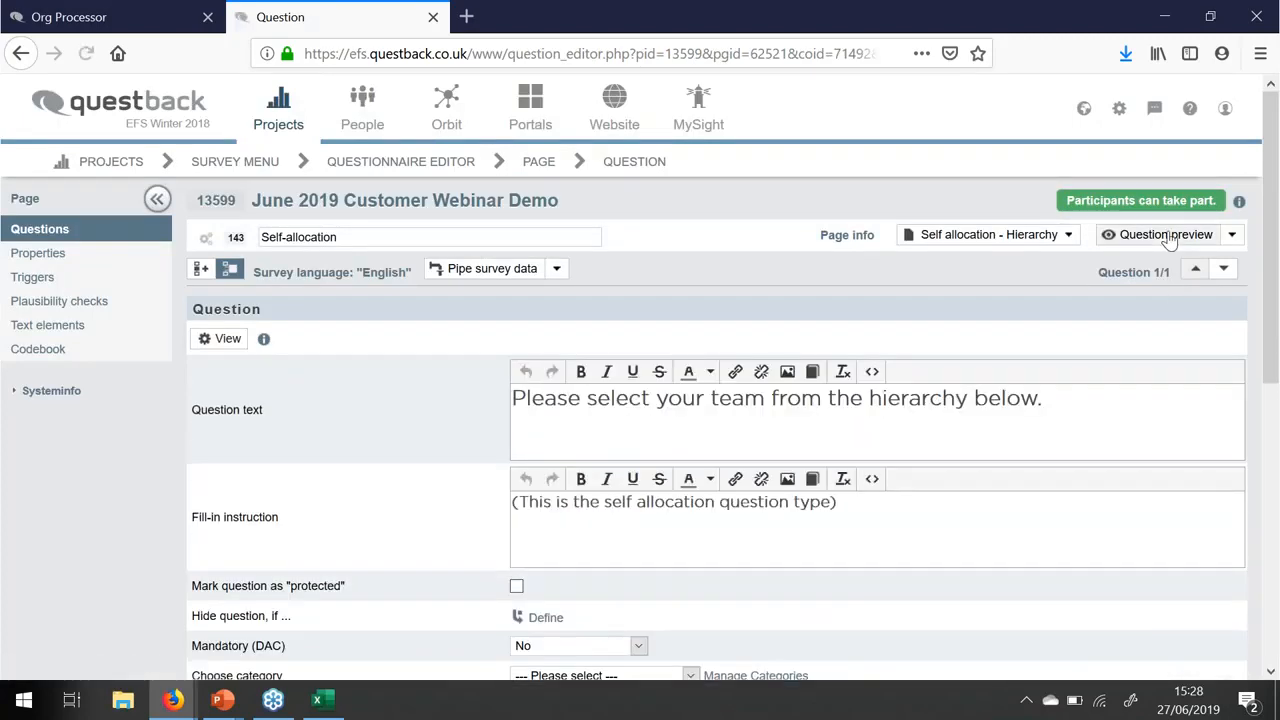
pyautogui.click(1175, 236)
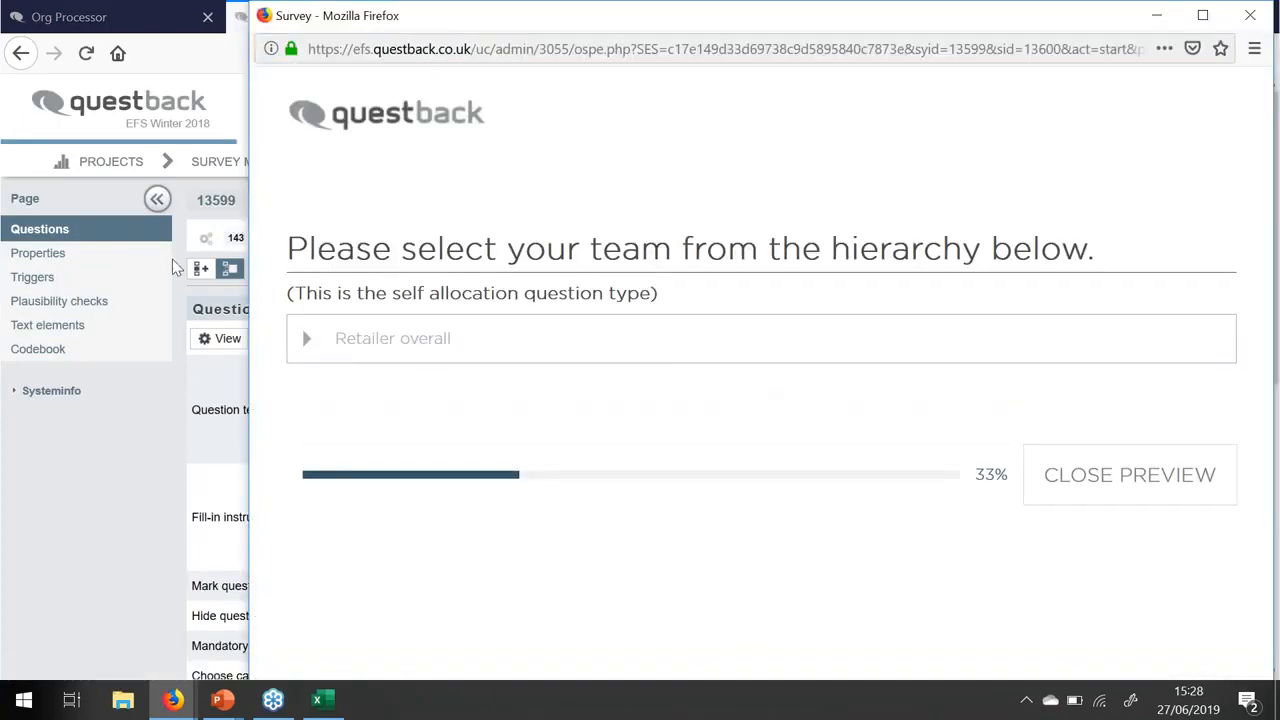
# - Expand Retailer overall and Head Office down to Finance, then return to the questionnaire editor
pyautogui.click(307, 342)
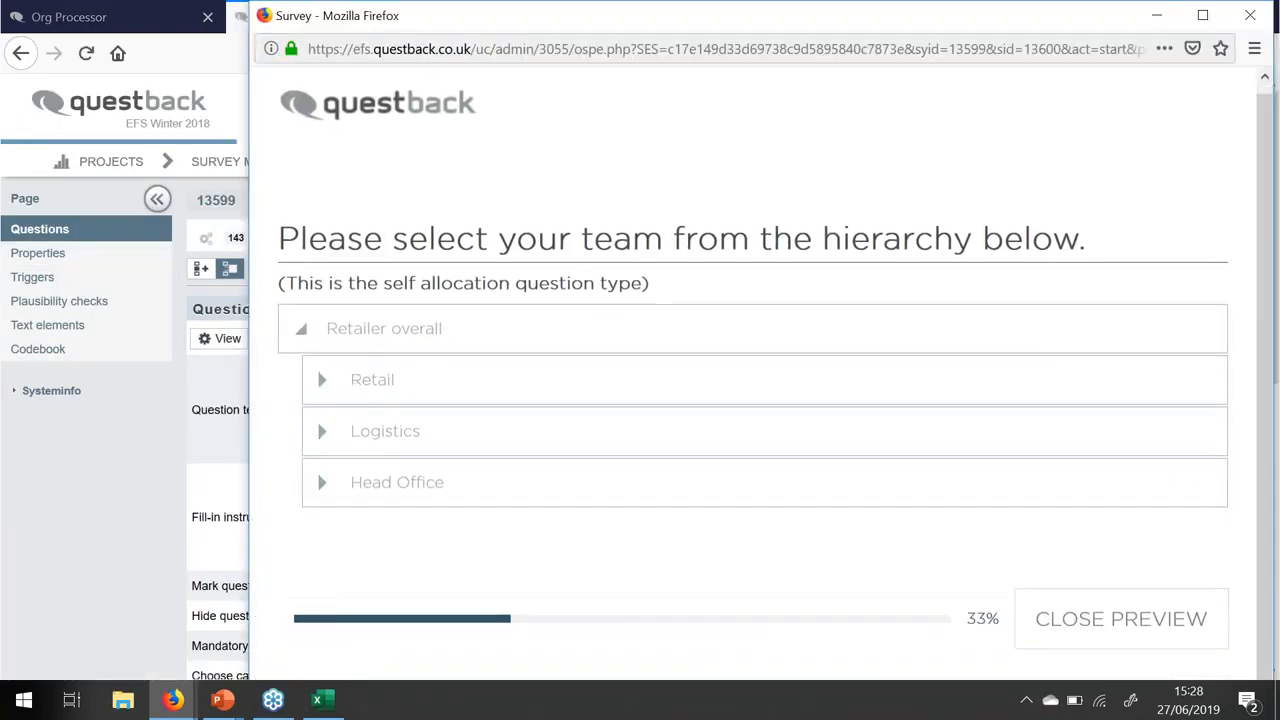
pyautogui.click(320, 488)
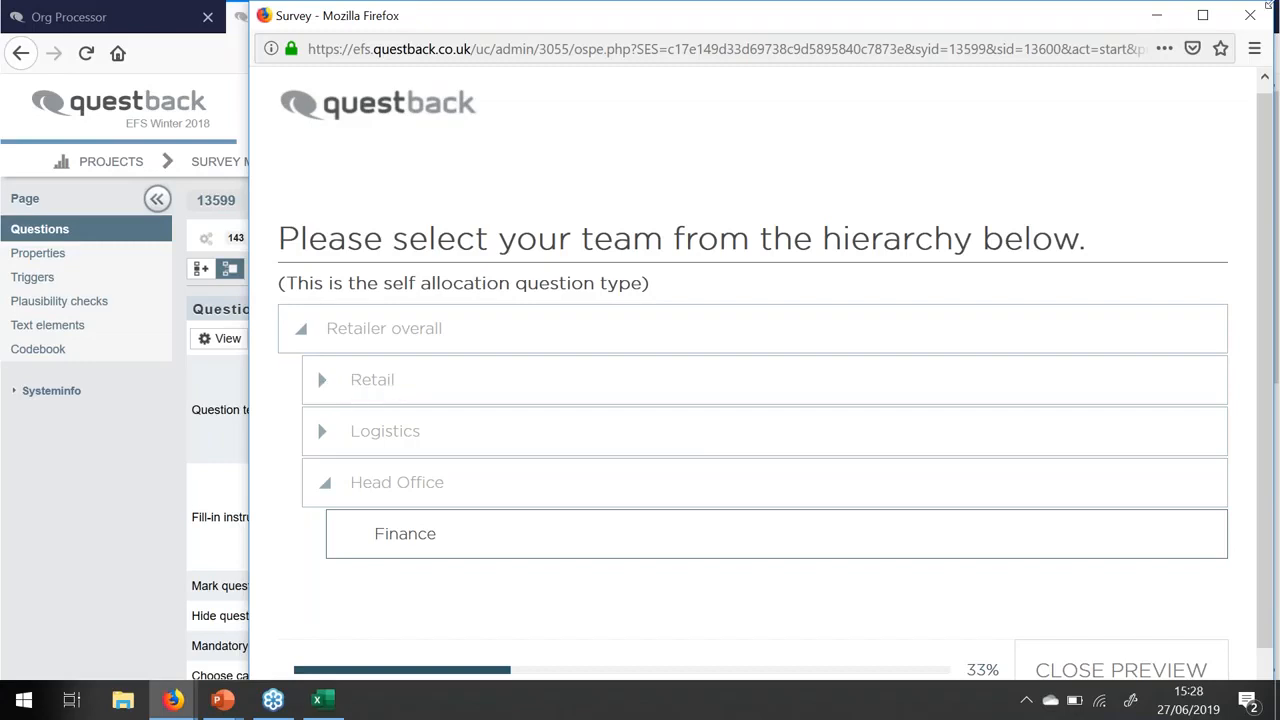
pyautogui.click(1161, 18)
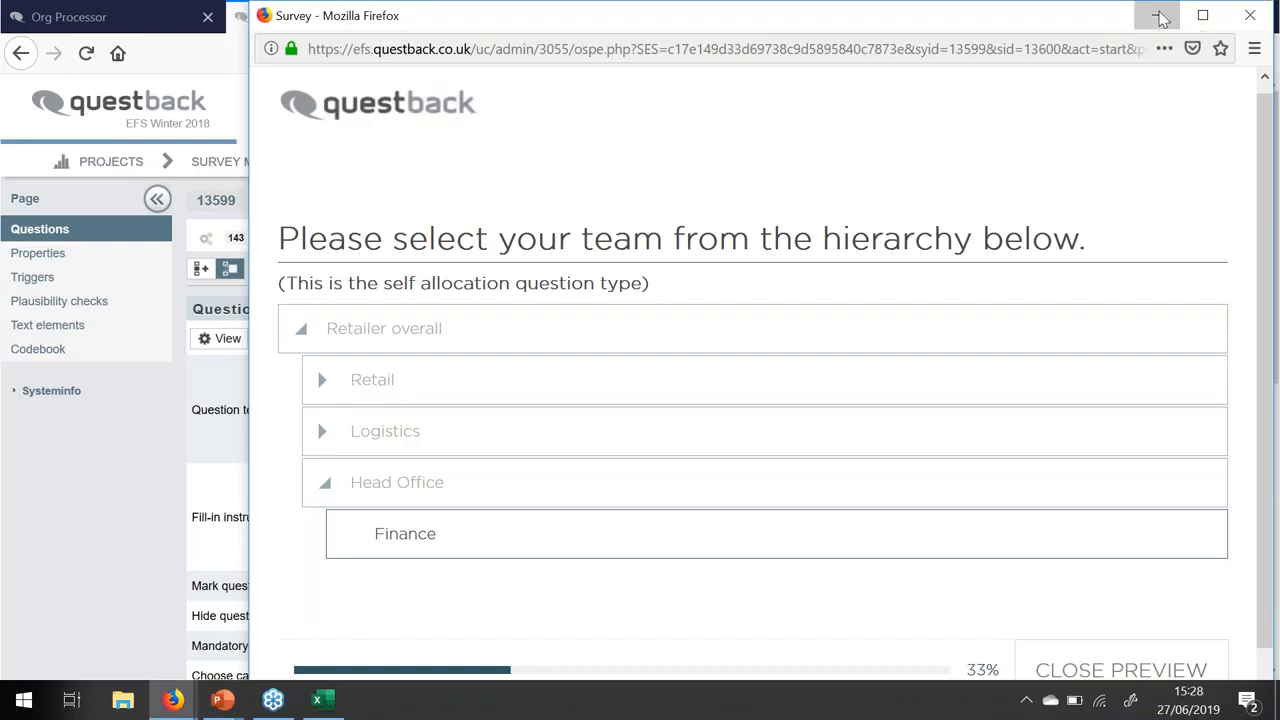
pyautogui.click(443, 162)
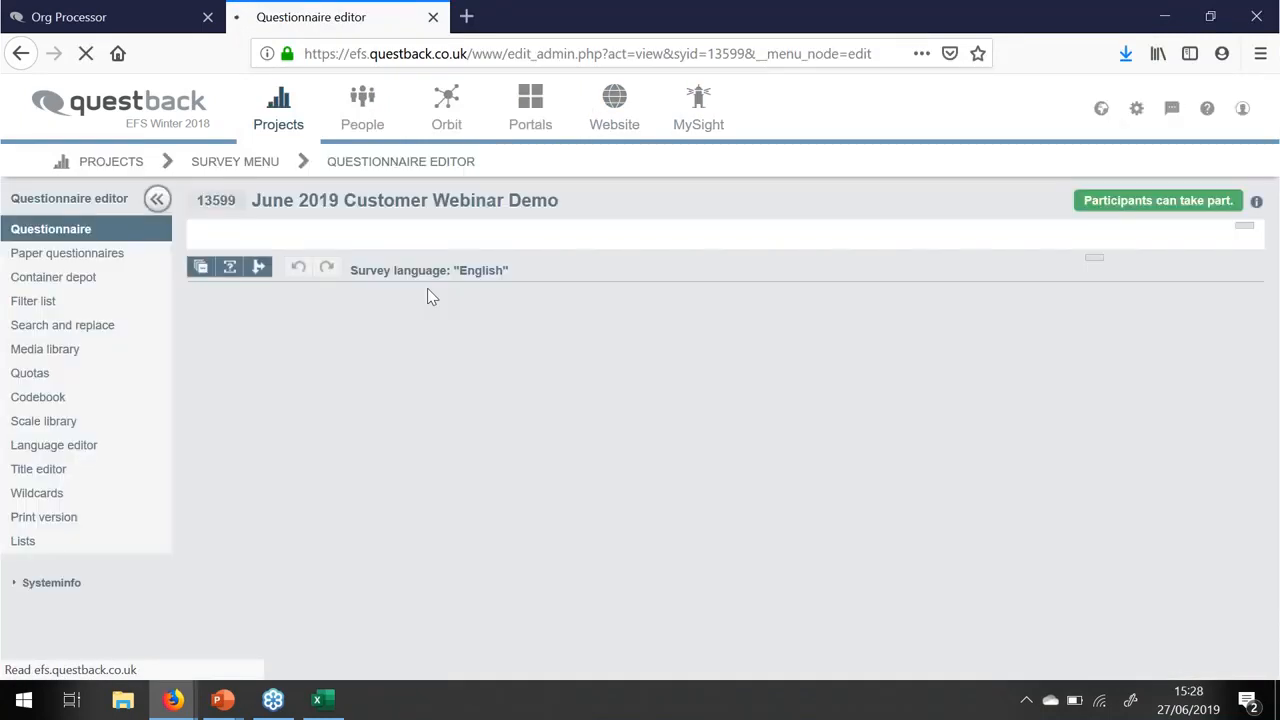
# - Review the Hierarchy search question's options (Primary Structure, 100 initially shown elements) and preview it
pyautogui.click(332, 456)
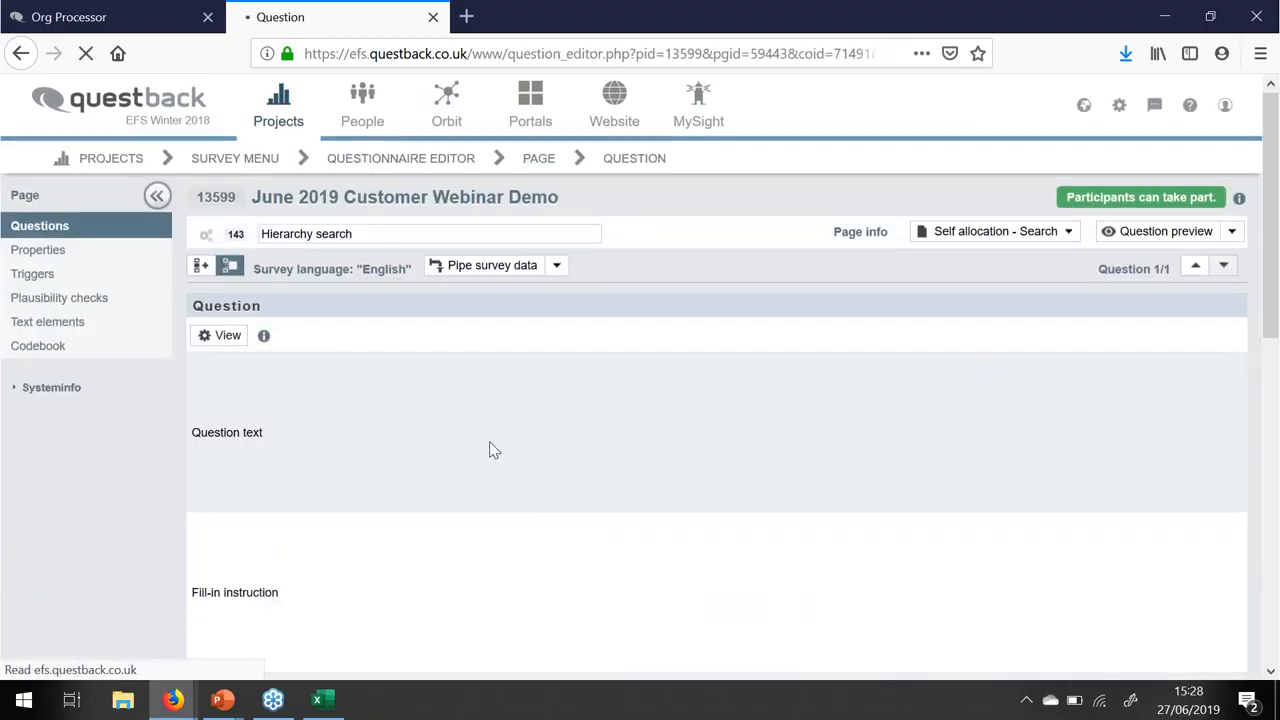
pyautogui.scroll(-5, 491, 449)
pyautogui.scroll(-1, 469, 440)
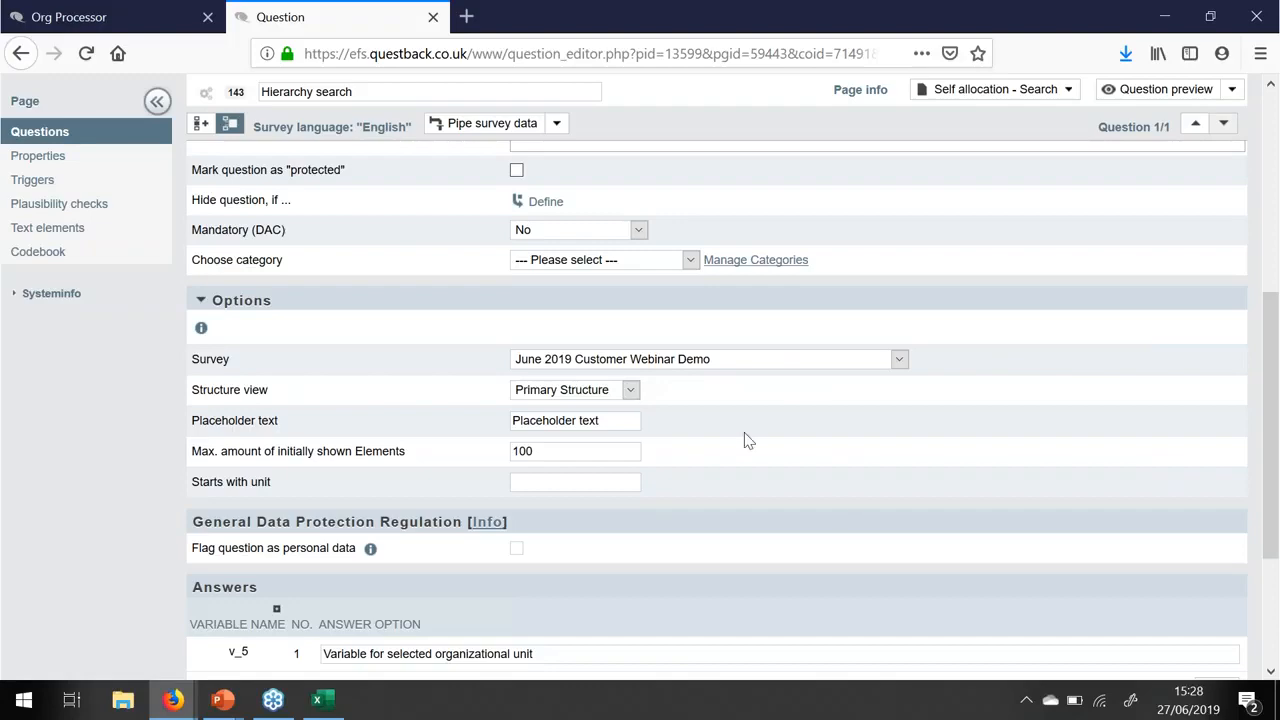
pyautogui.scroll(3, 835, 504)
pyautogui.scroll(3, 838, 513)
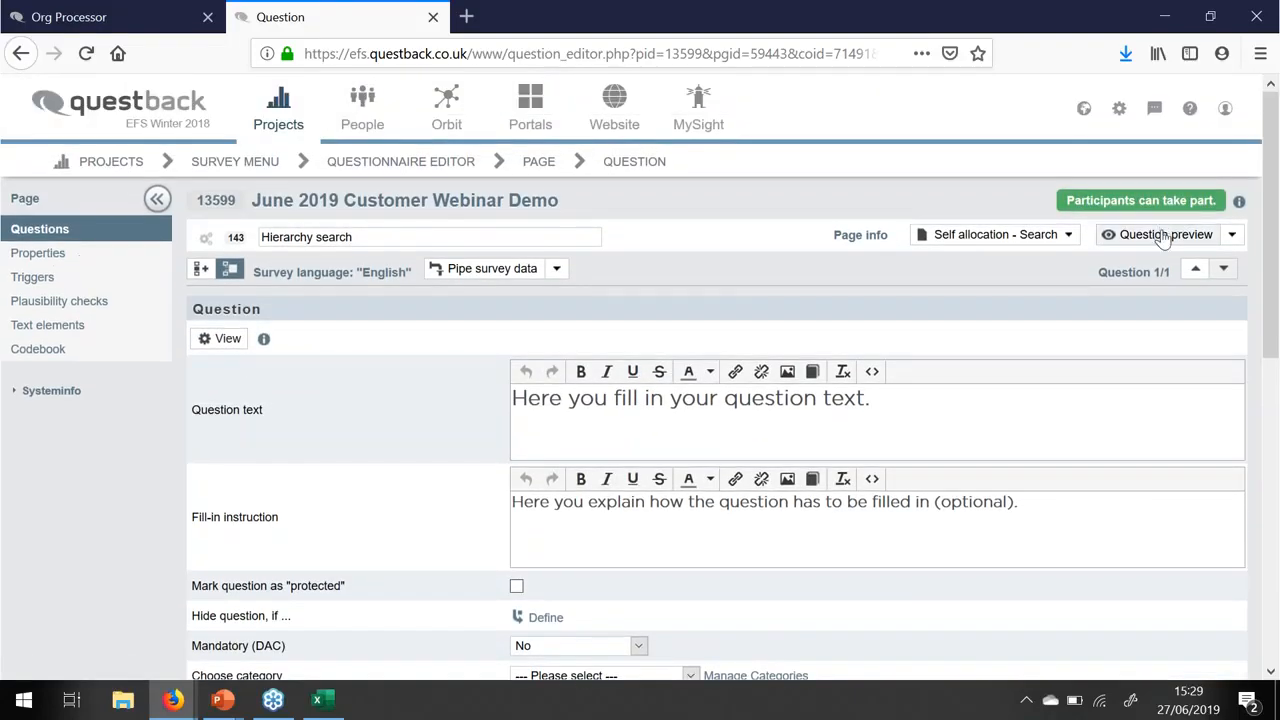
pyautogui.click(1163, 236)
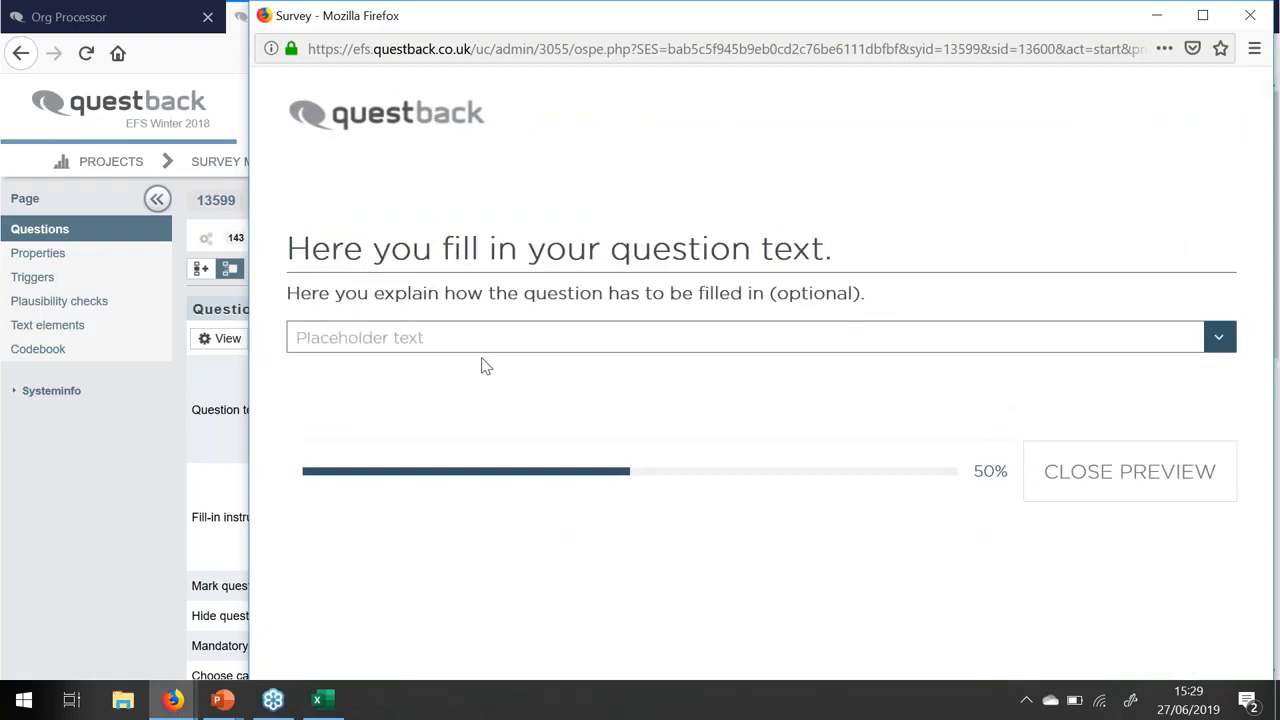
pyautogui.click(428, 340)
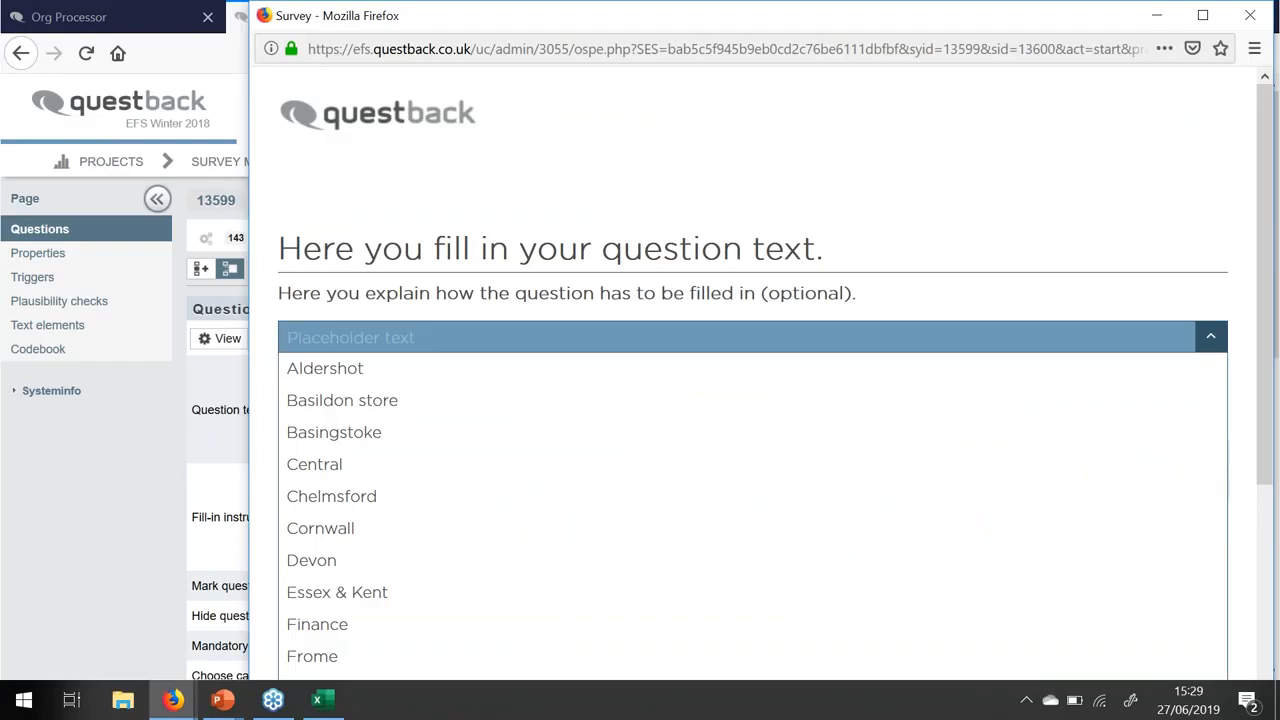
pyautogui.write('al')
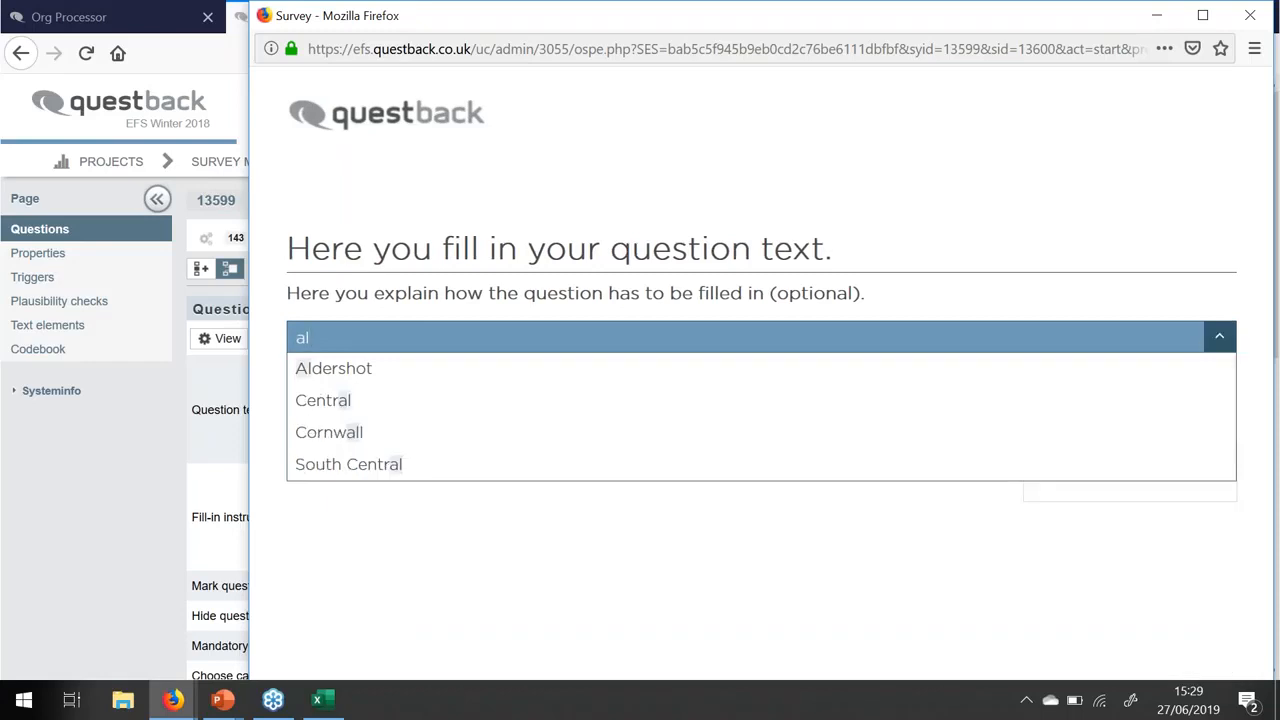
pyautogui.click(360, 372)
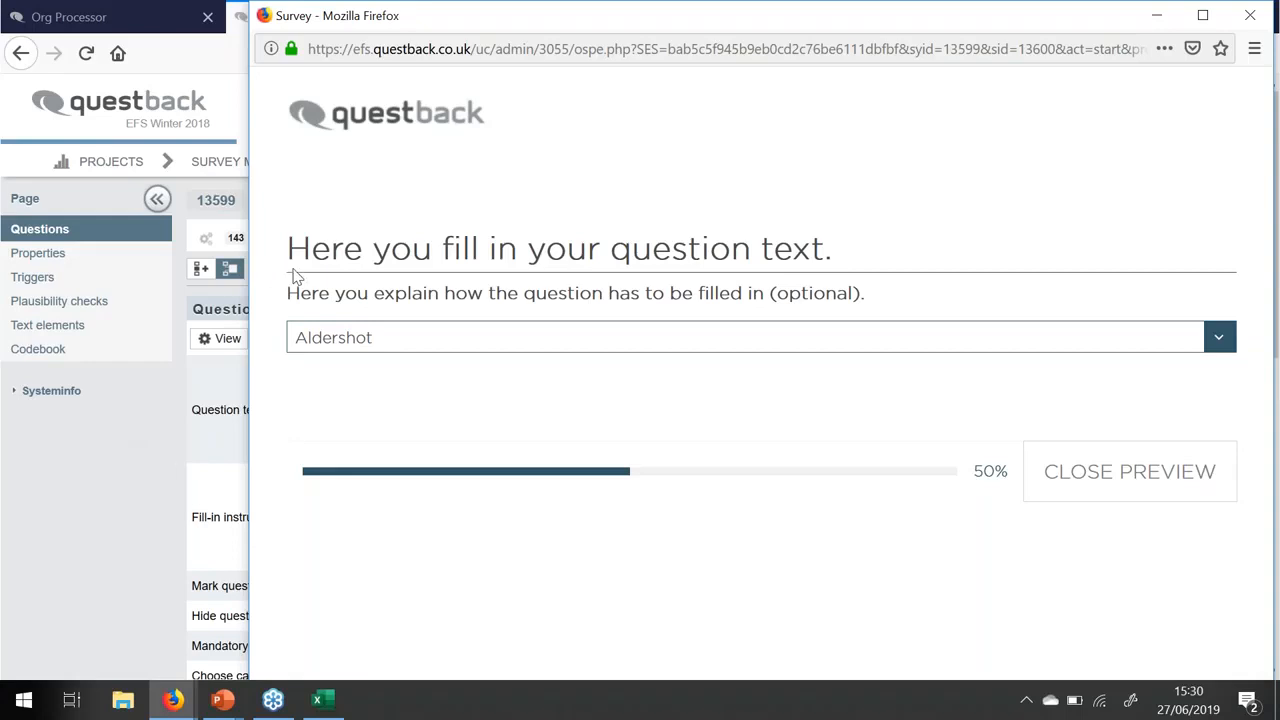
pyautogui.click(1264, 12)
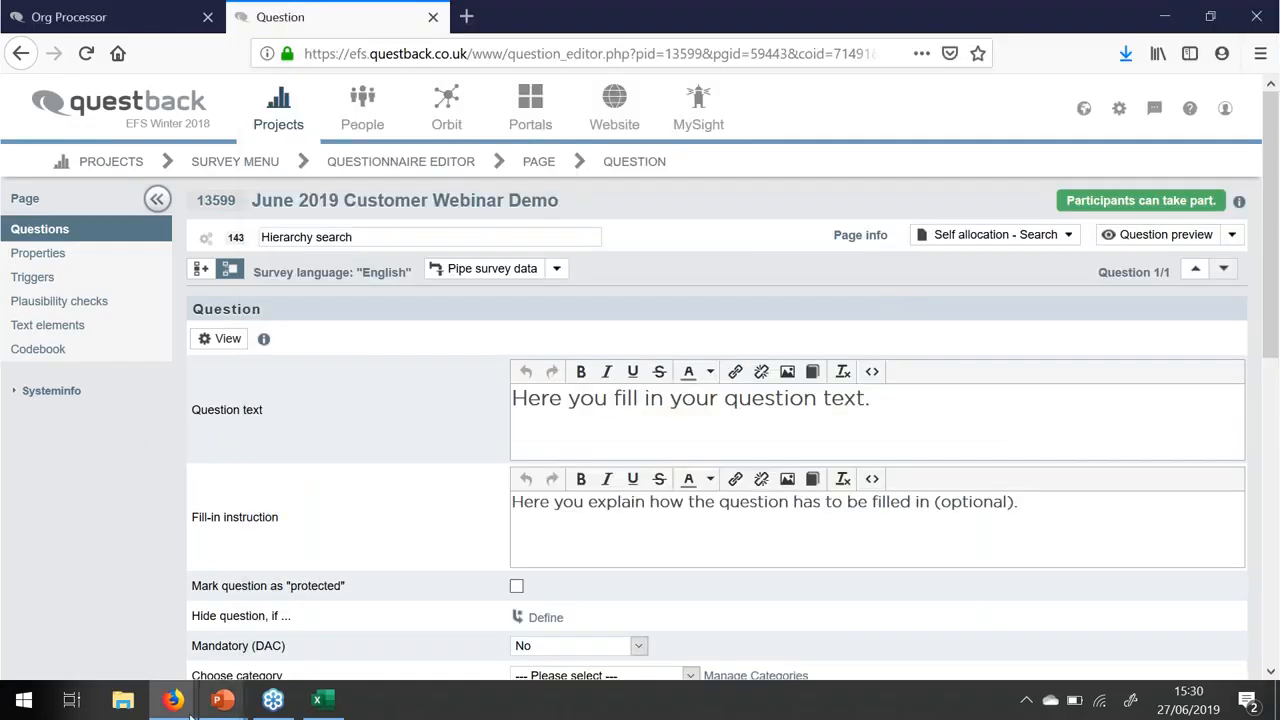
# - Advance the slideshow two slides to the Org-Processor module slide, then return to Firefox
pyautogui.moveTo(228, 706)
pyautogui.click(400, 615)
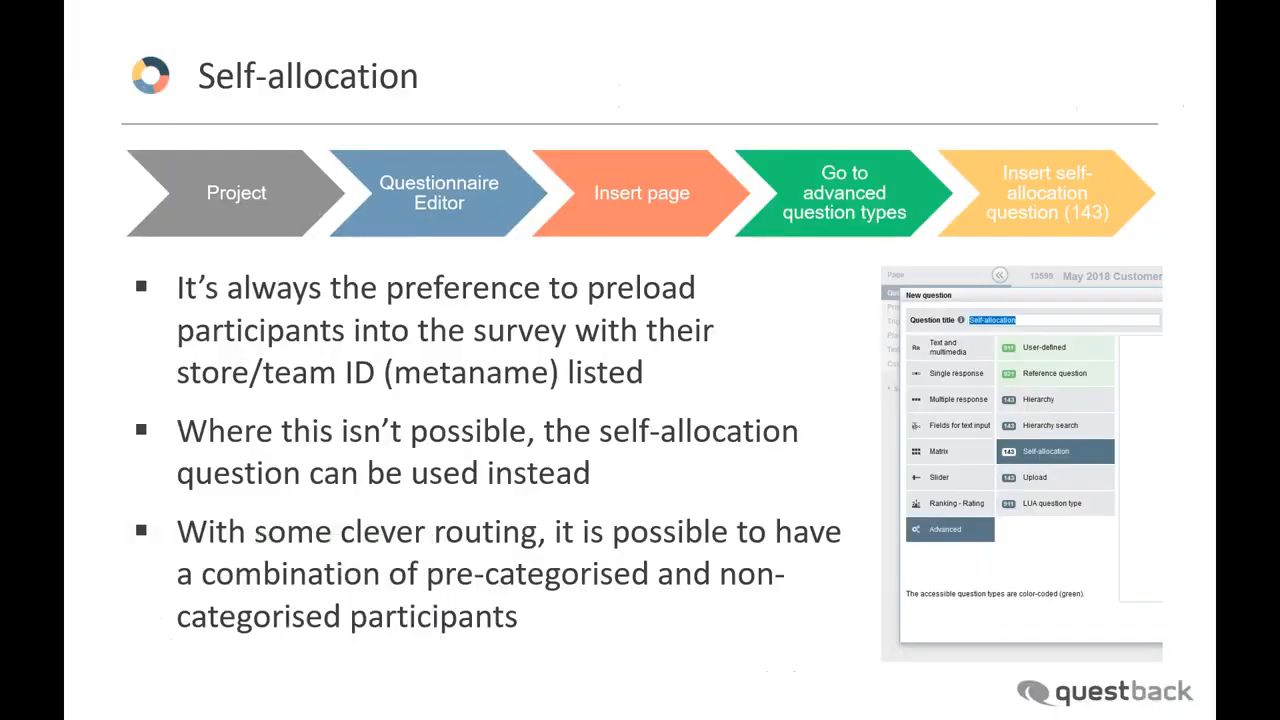
pyautogui.click(384, 506)
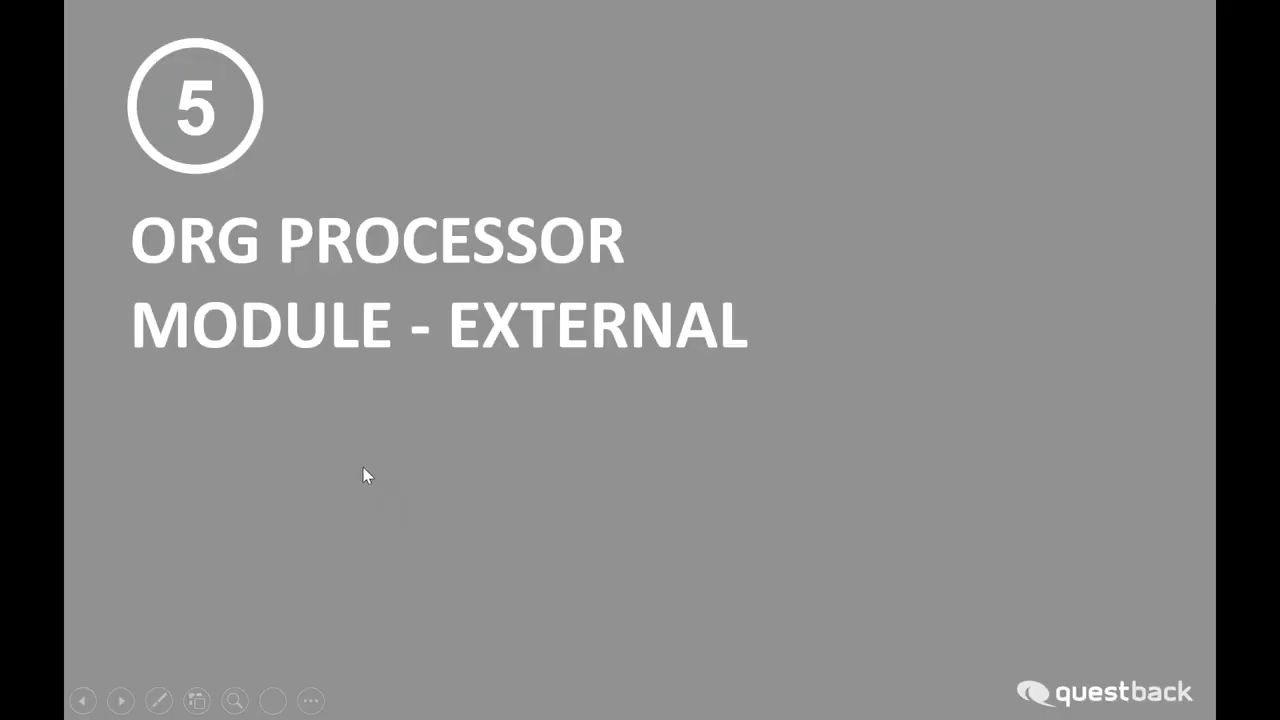
pyautogui.click(363, 467)
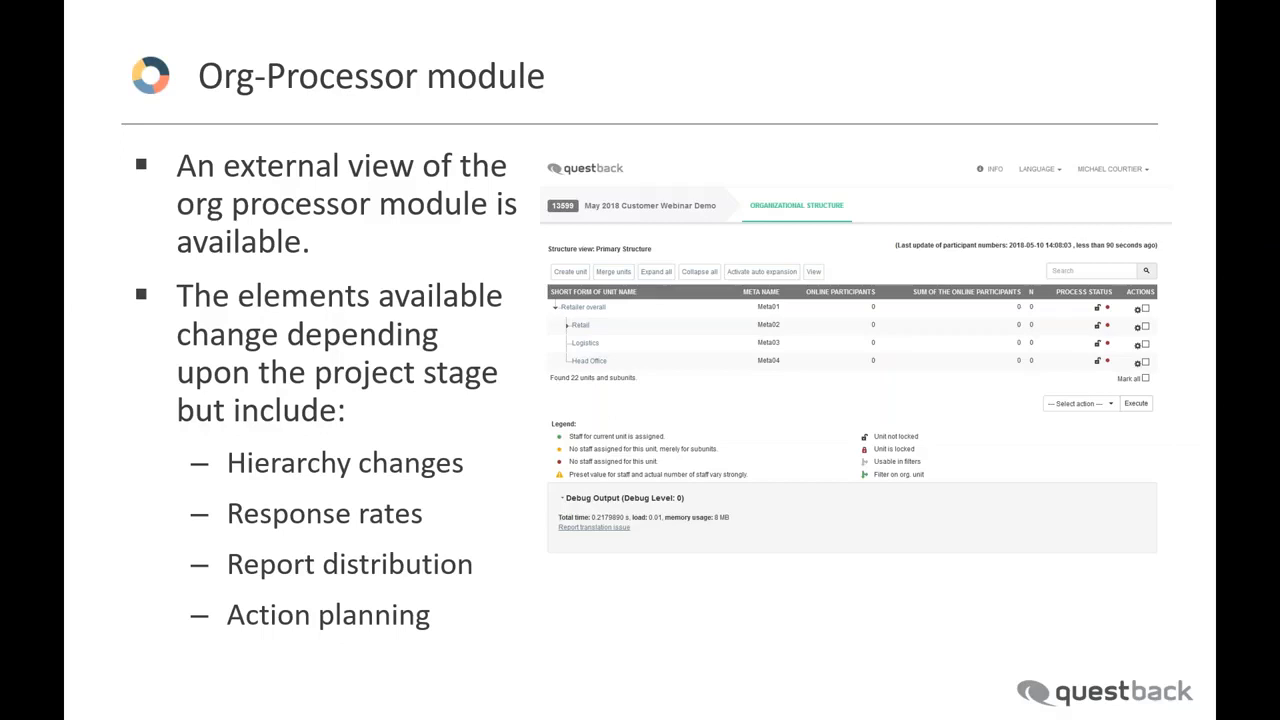
pyautogui.hotkey('alt', 'Tab')
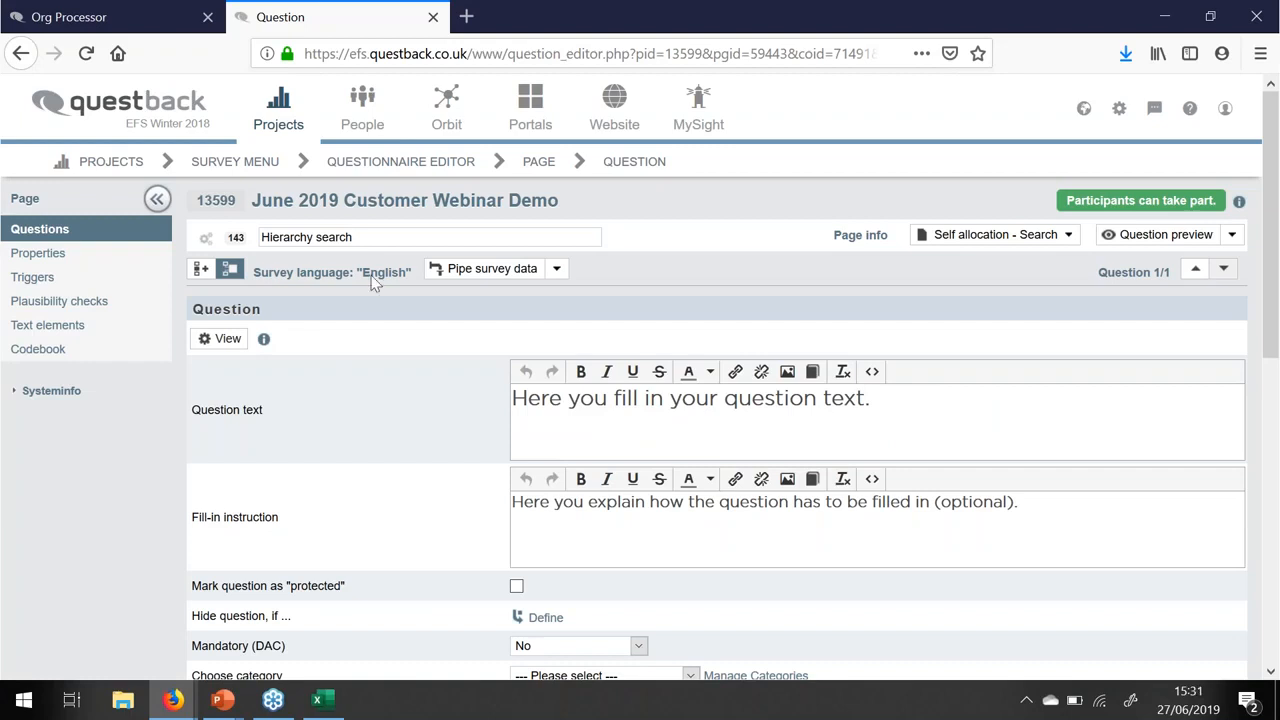
# - Go to the Org Processor interface configuration showing the external Org Processor URL
pyautogui.click(235, 162)
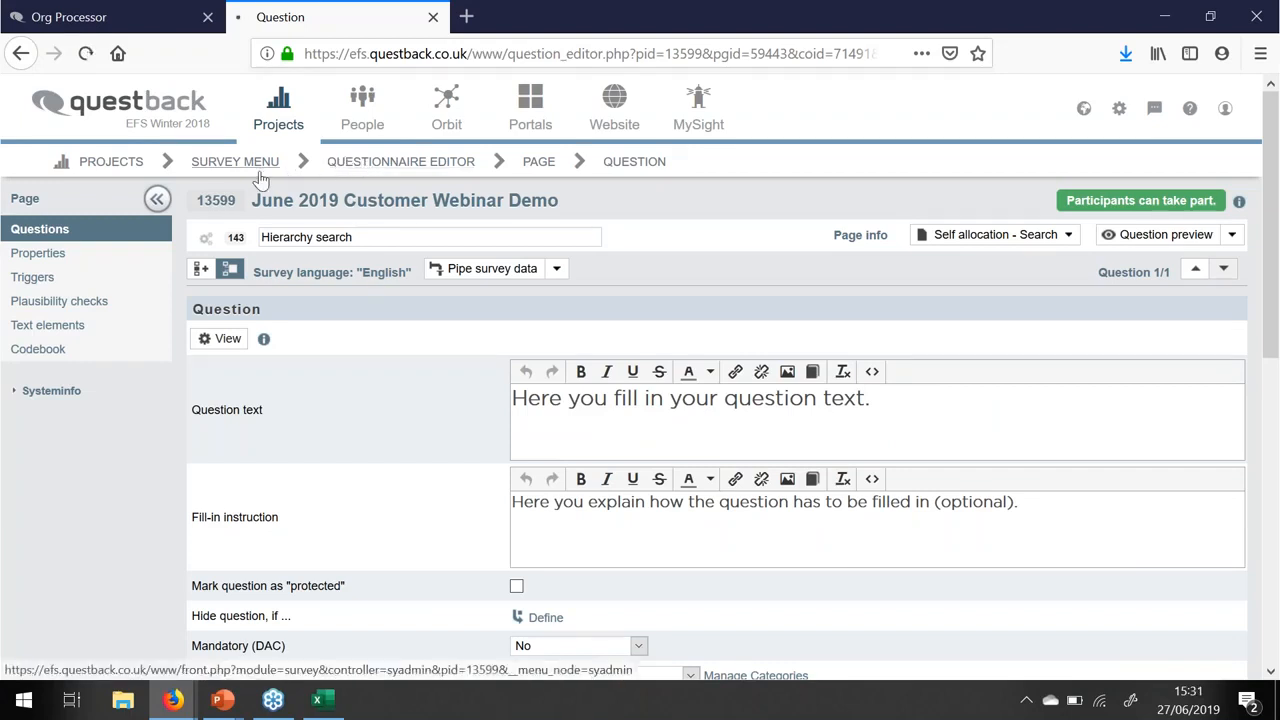
pyautogui.click(49, 565)
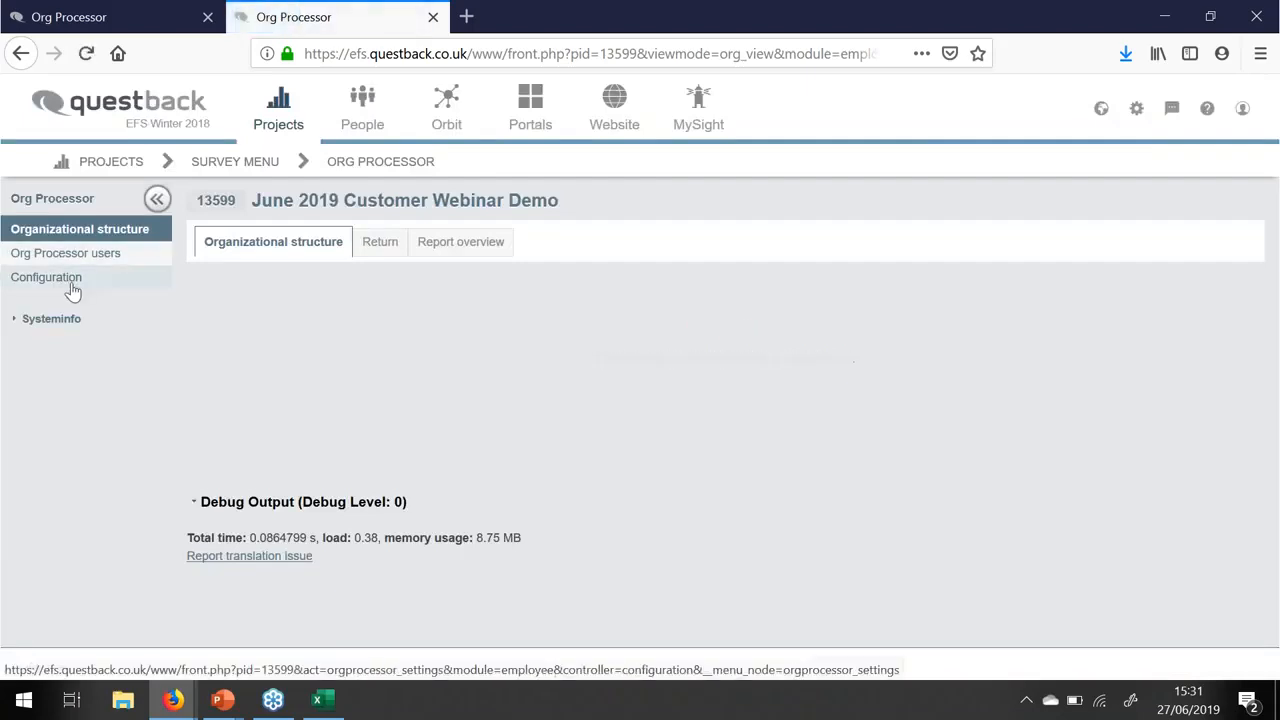
pyautogui.click(68, 279)
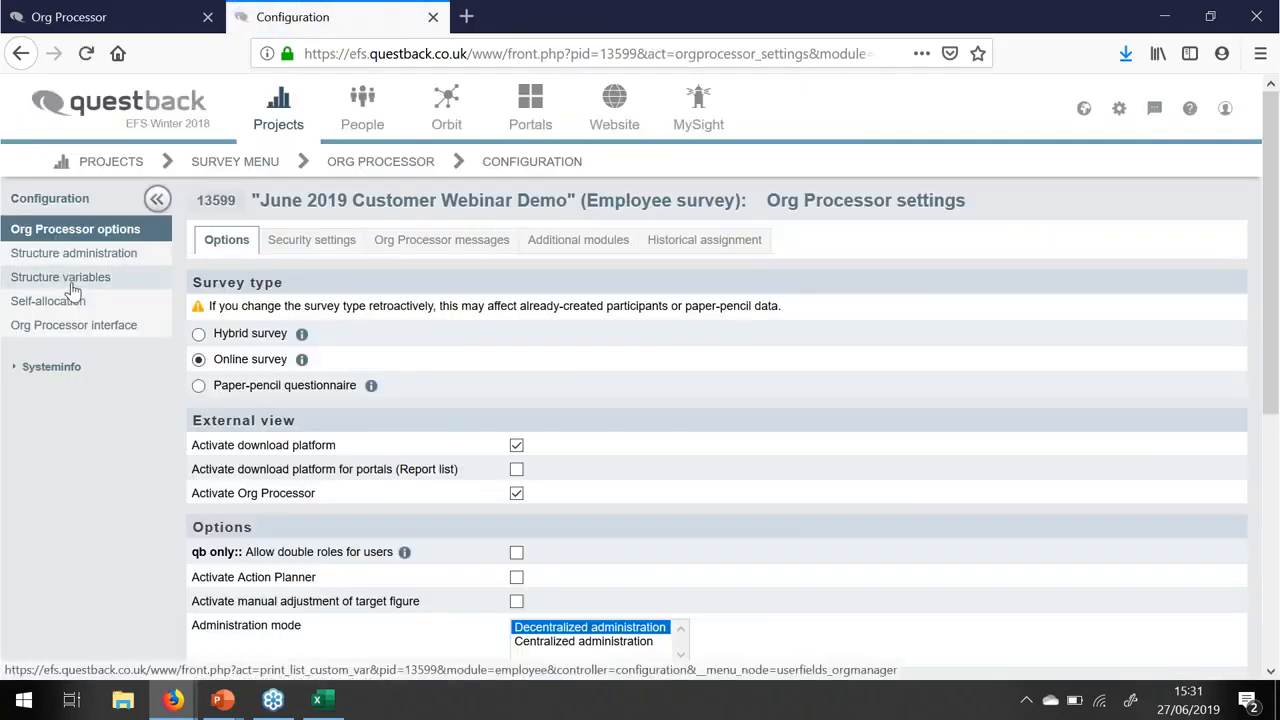
pyautogui.click(42, 331)
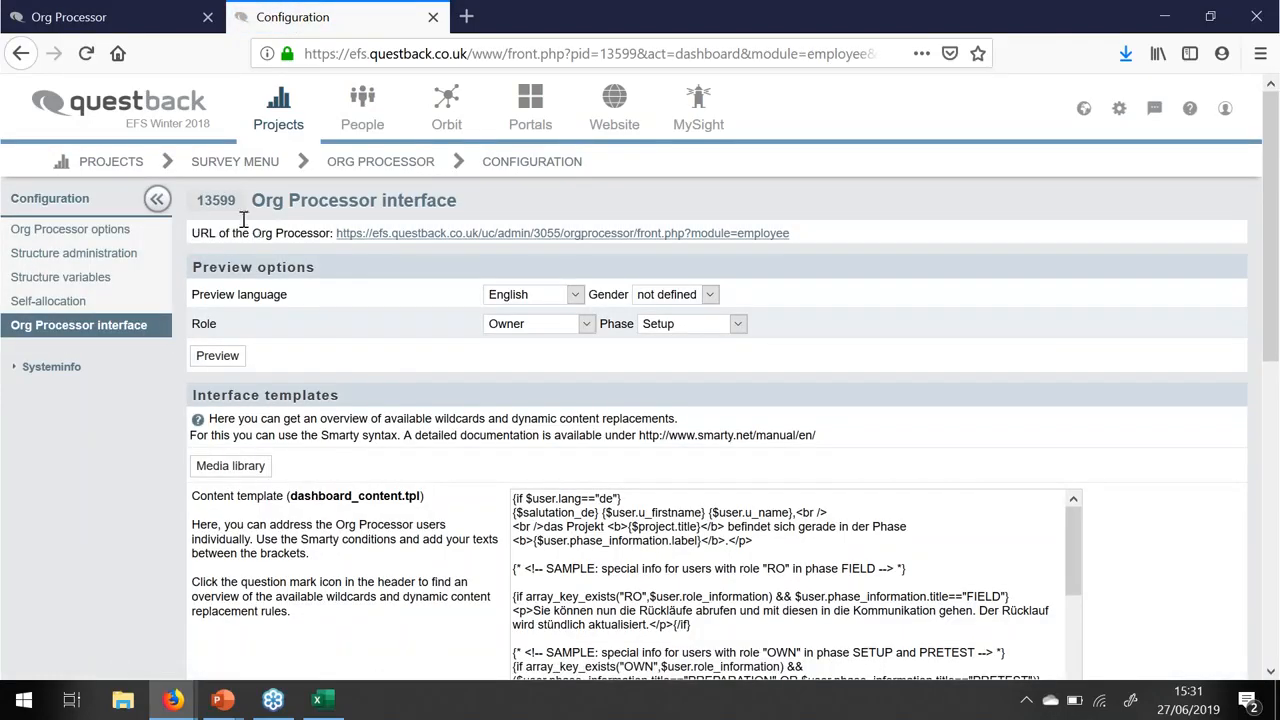
# - Check the external Org Processor login page, clear its pre-filled login name, and close it
pyautogui.click(463, 234)
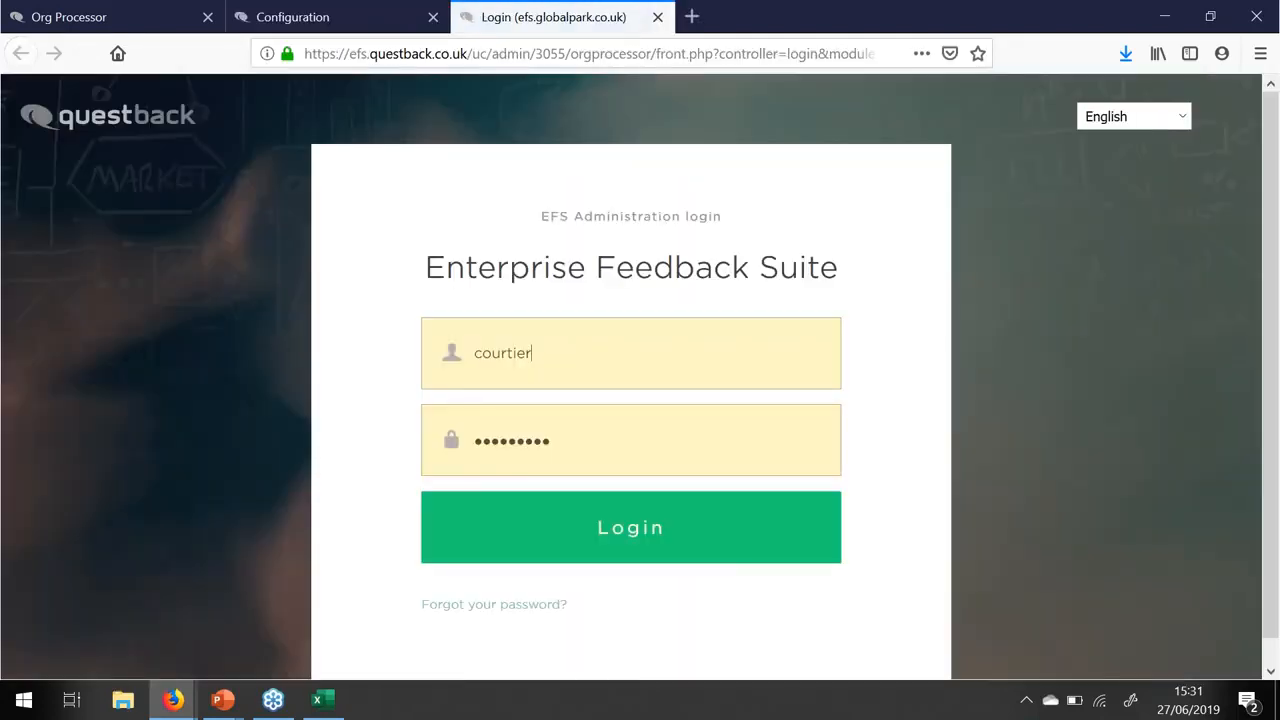
pyautogui.doubleClick(566, 357)
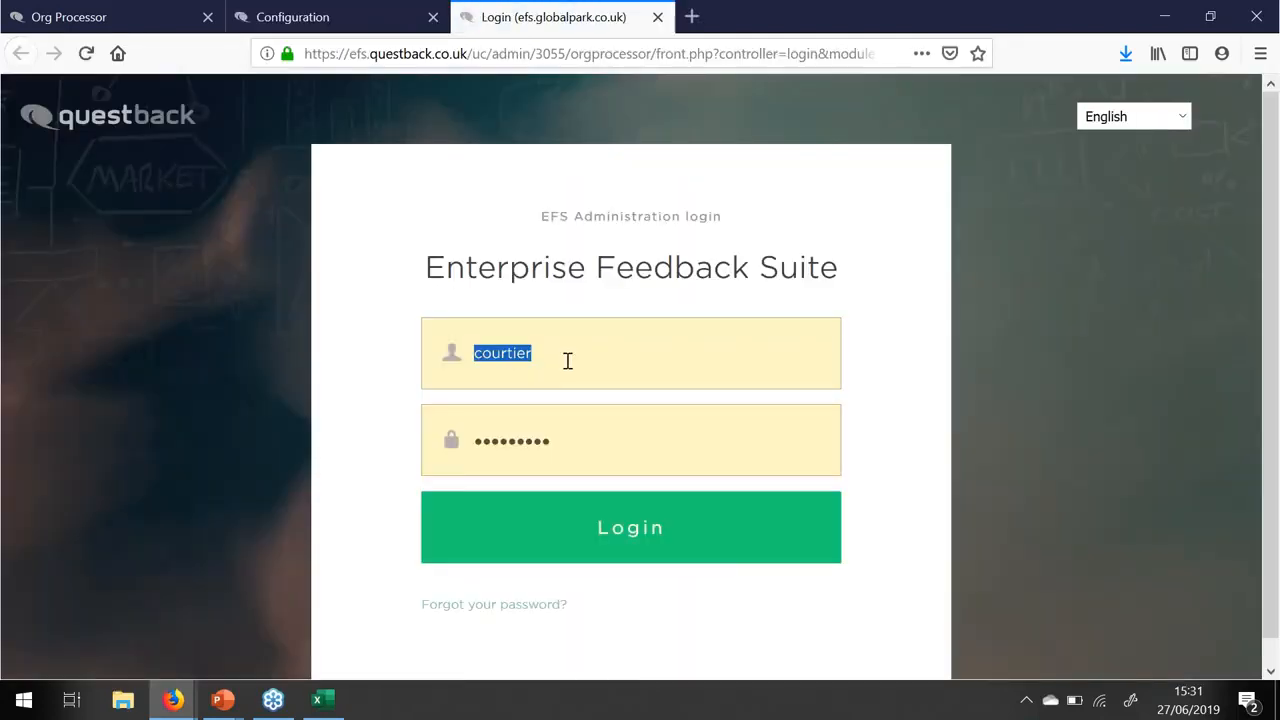
pyautogui.press('BackSpace')
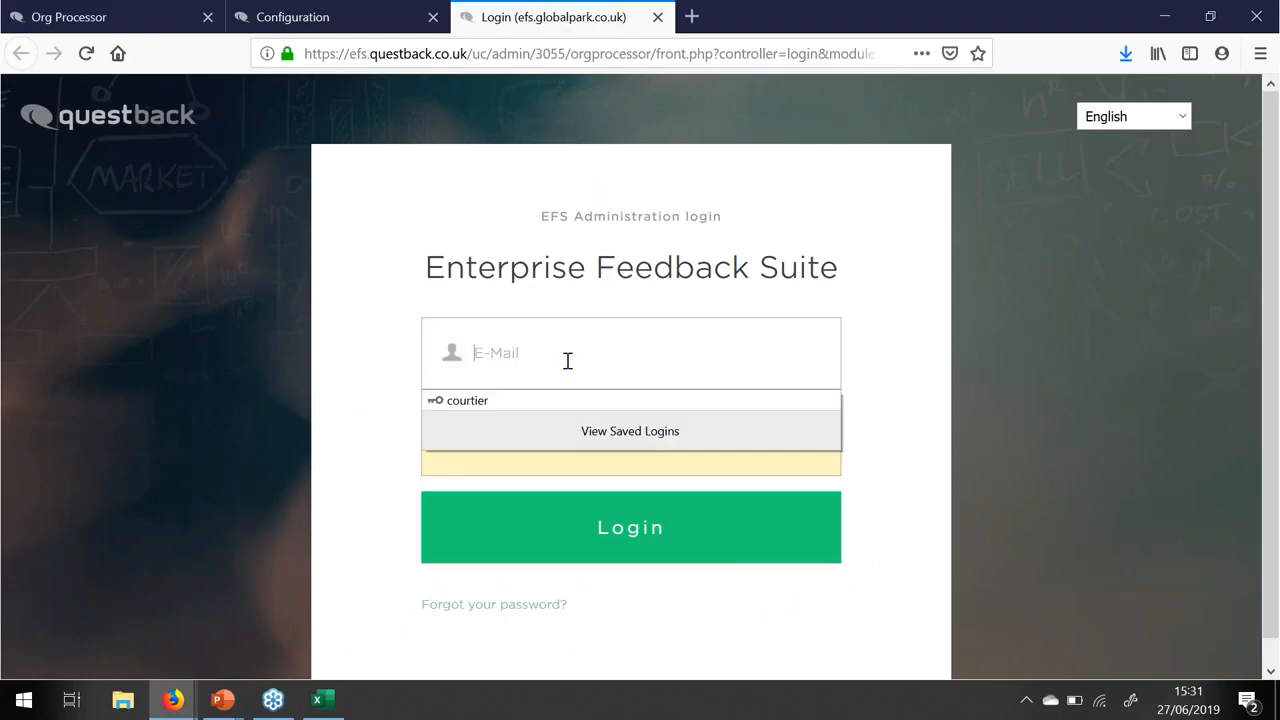
pyautogui.click(658, 17)
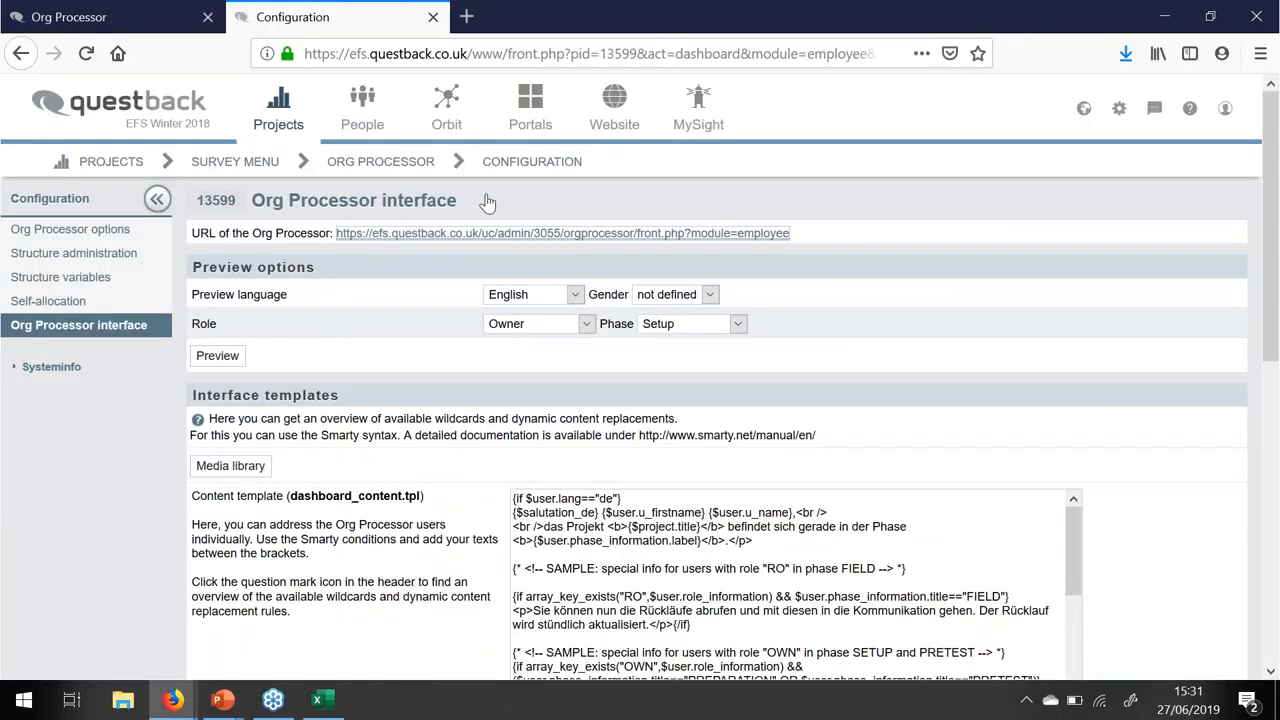
# - Add a new Org Processor user for South with a test e-mail and English language version
pyautogui.click(398, 165)
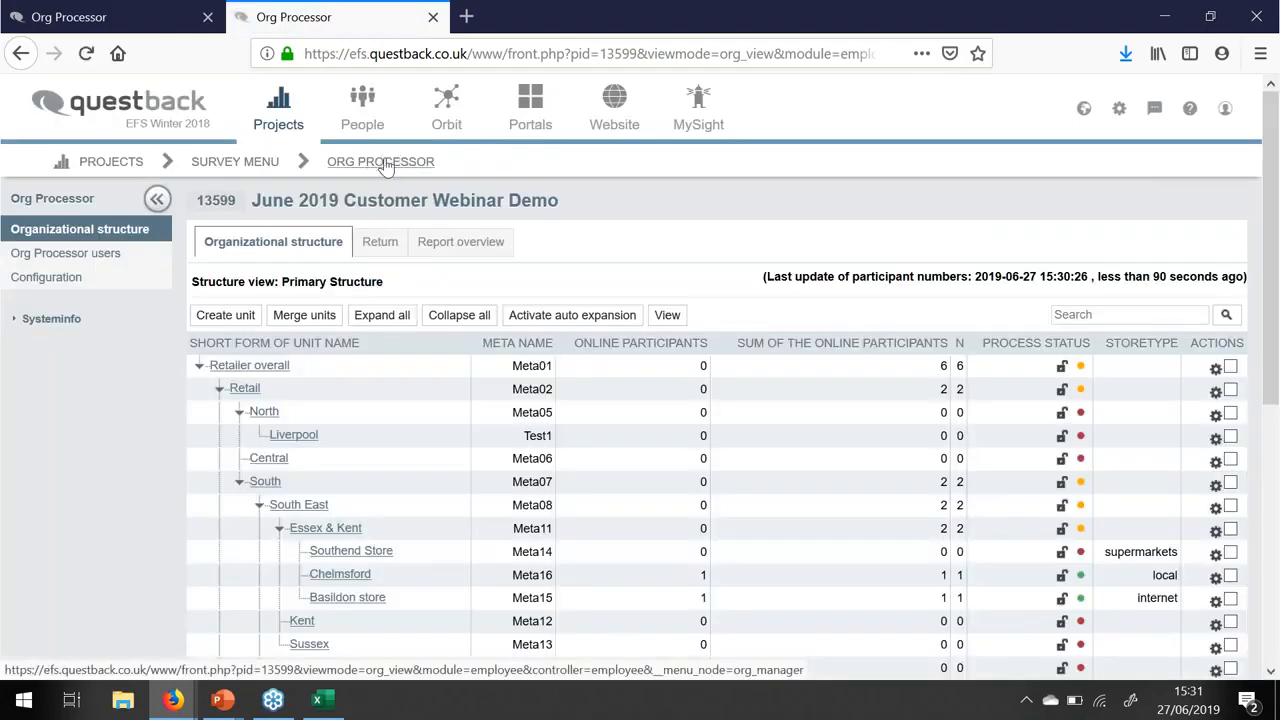
pyautogui.click(114, 258)
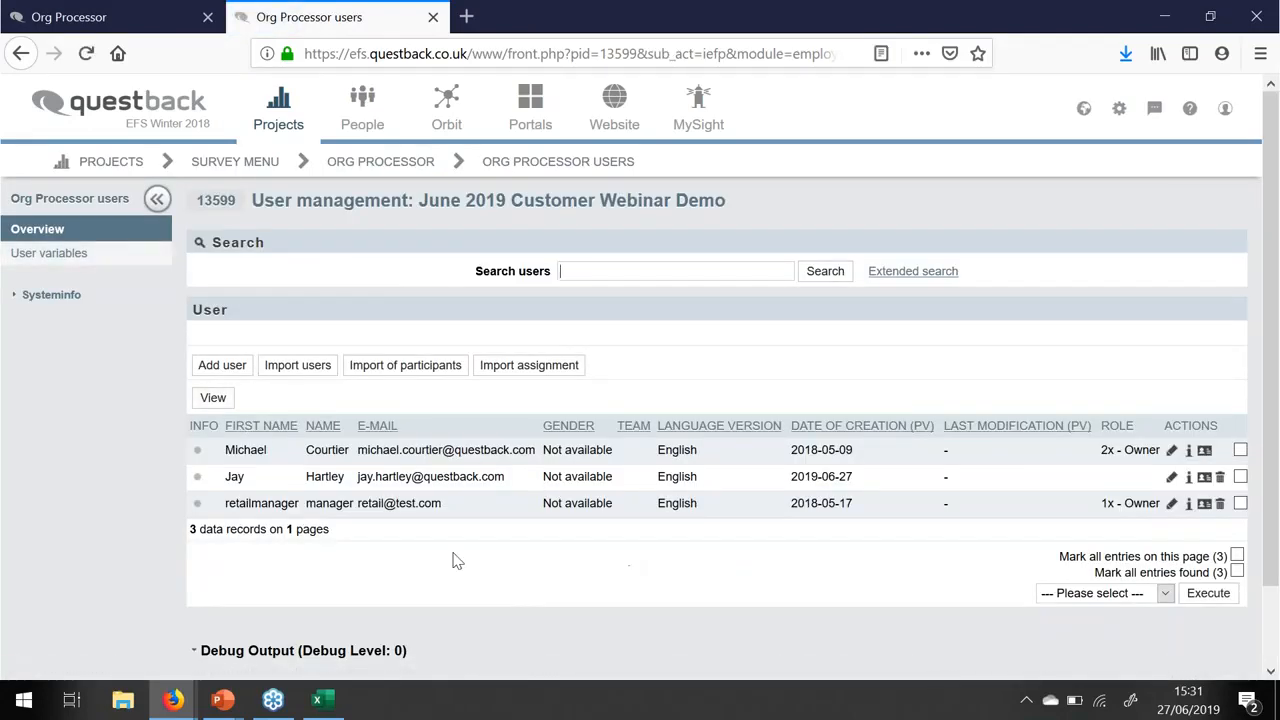
pyautogui.click(223, 365)
pyautogui.click(416, 361)
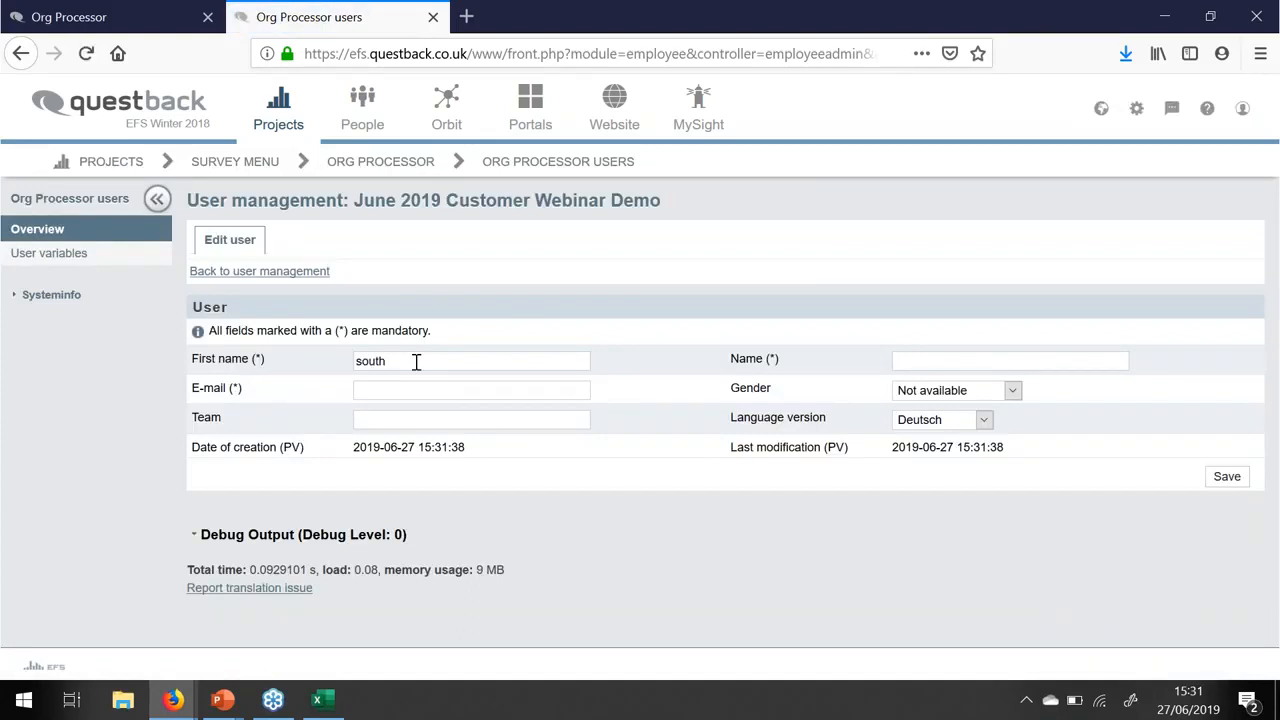
pyautogui.write('sout')
pyautogui.write('south')
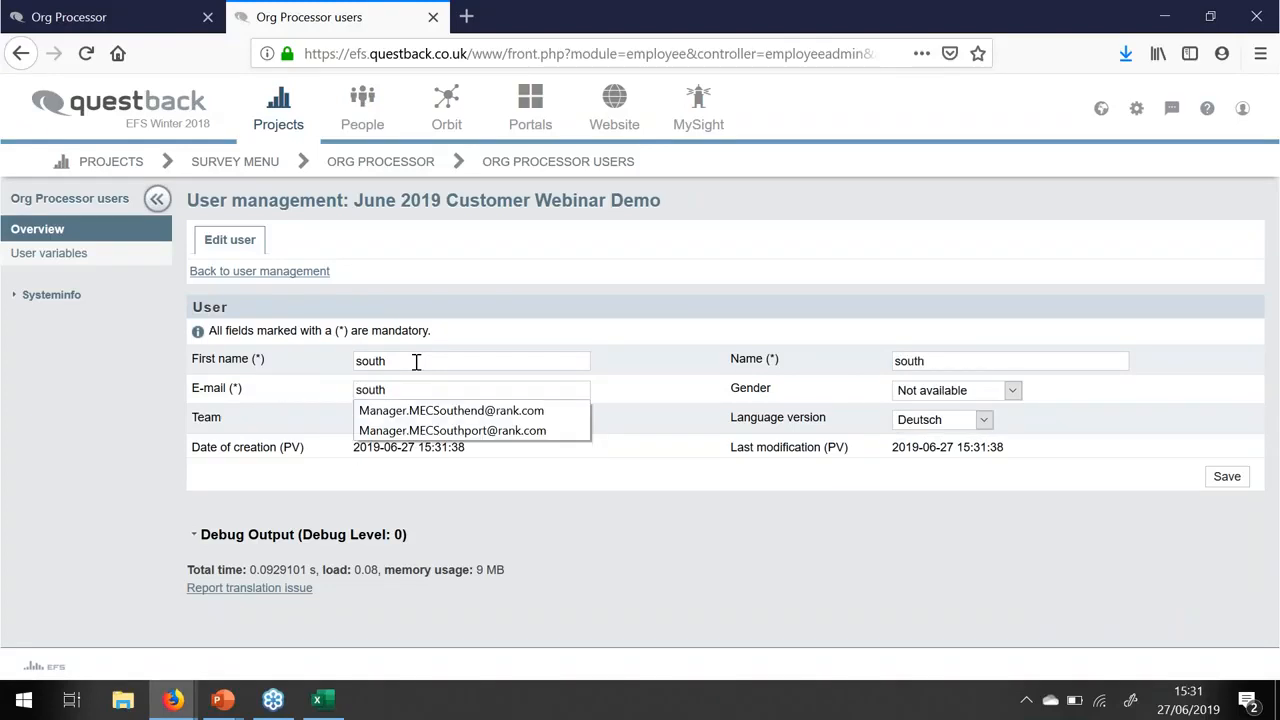
pyautogui.write('@test.com')
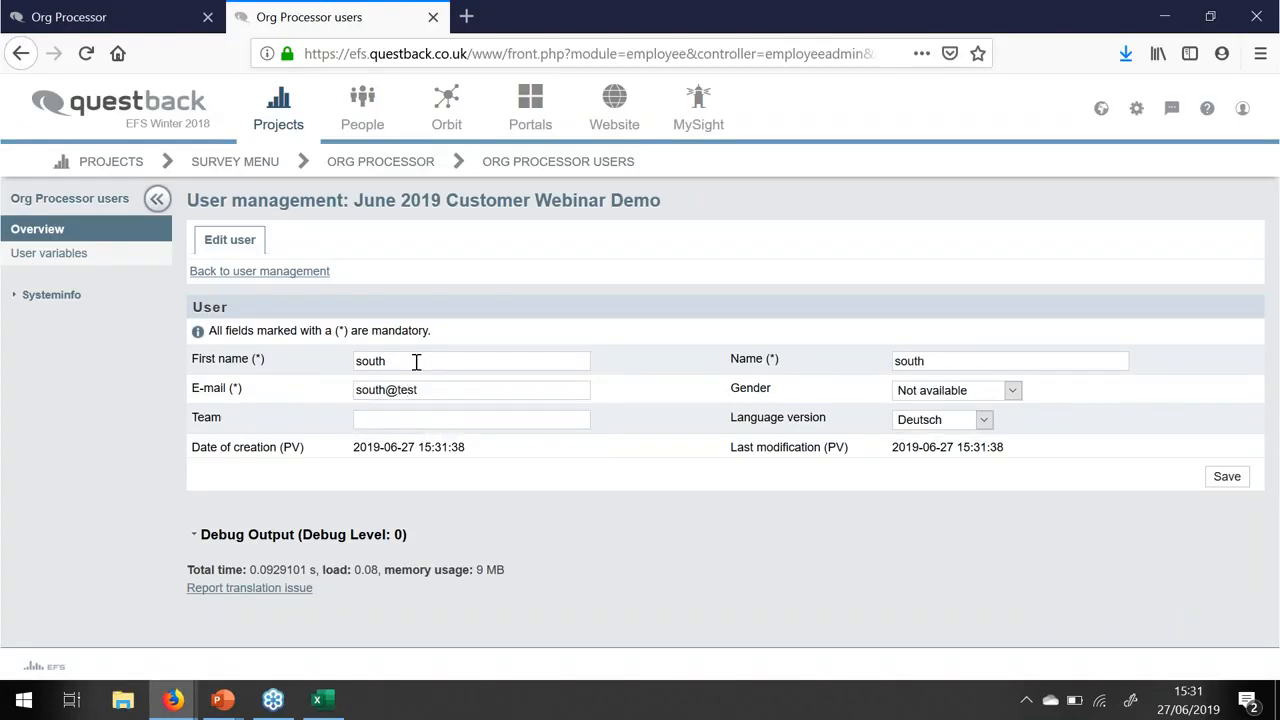
pyautogui.click(971, 422)
pyautogui.click(920, 463)
pyautogui.click(1230, 482)
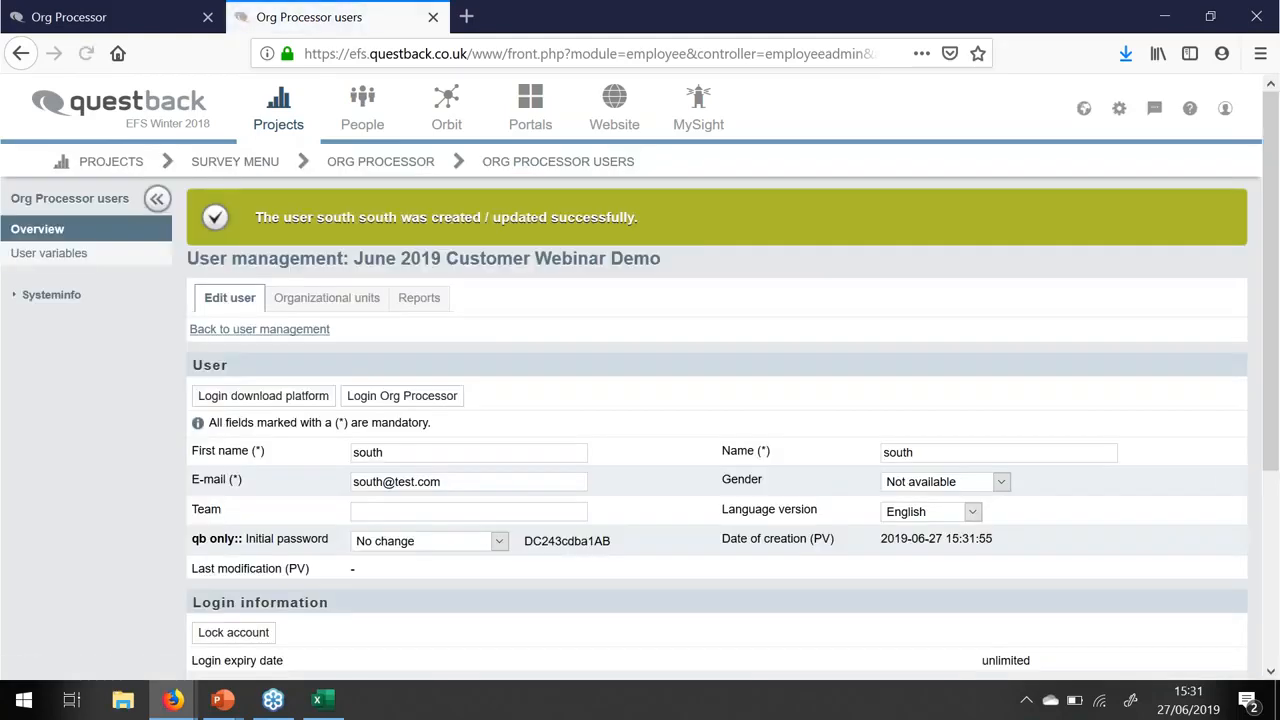
# - Assign the user to the Meta07 South unit with the Owner role, then return to its details
pyautogui.click(326, 300)
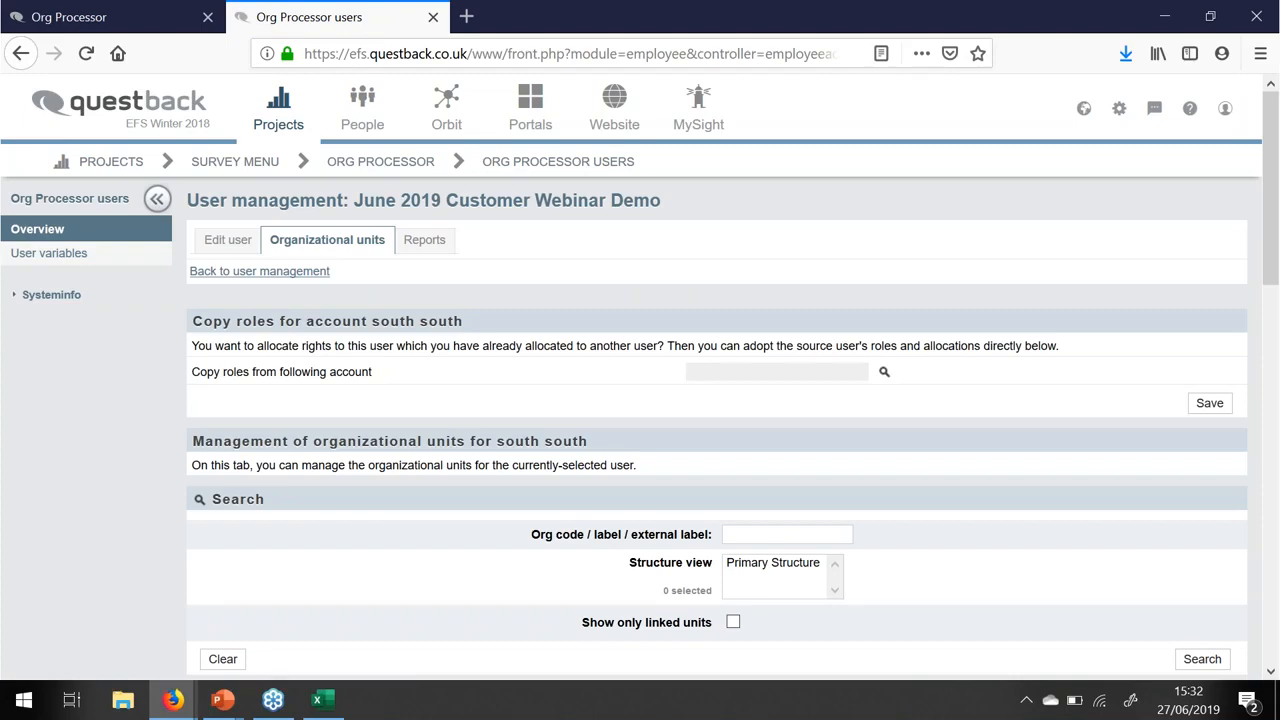
pyautogui.scroll(-5, 567, 350)
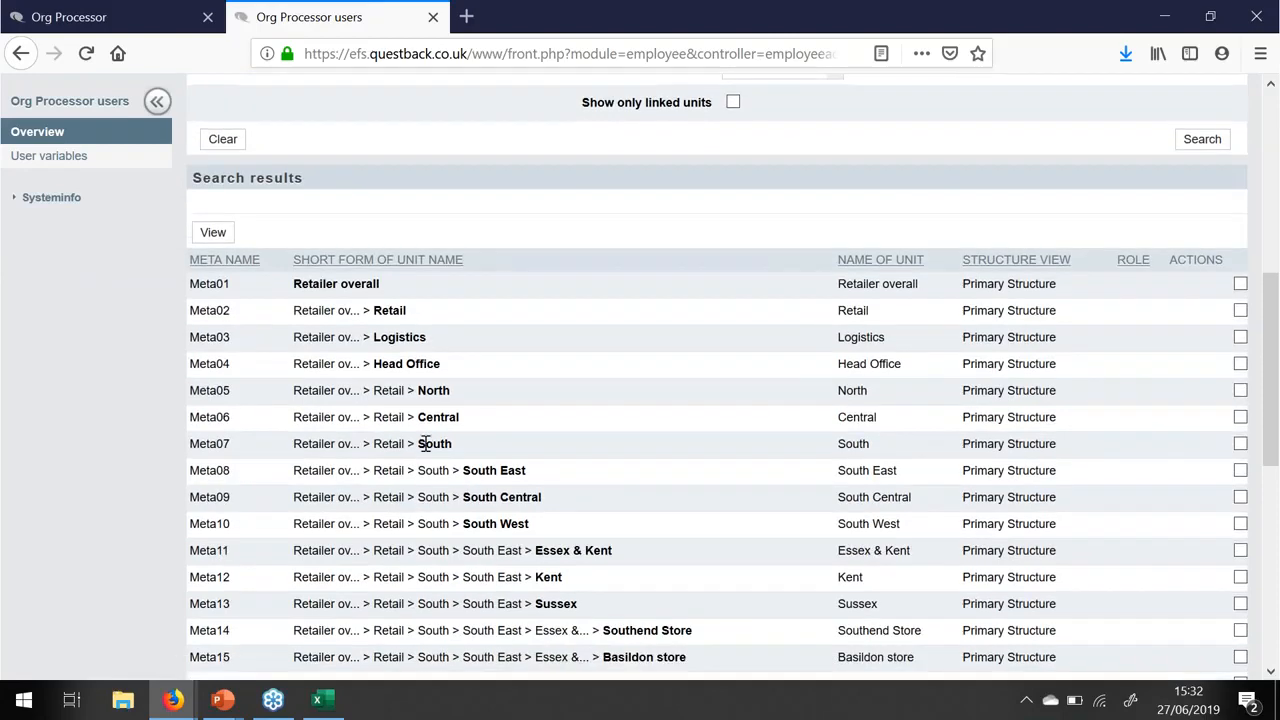
pyautogui.click(1240, 444)
pyautogui.scroll(-5, 1028, 452)
pyautogui.click(1098, 507)
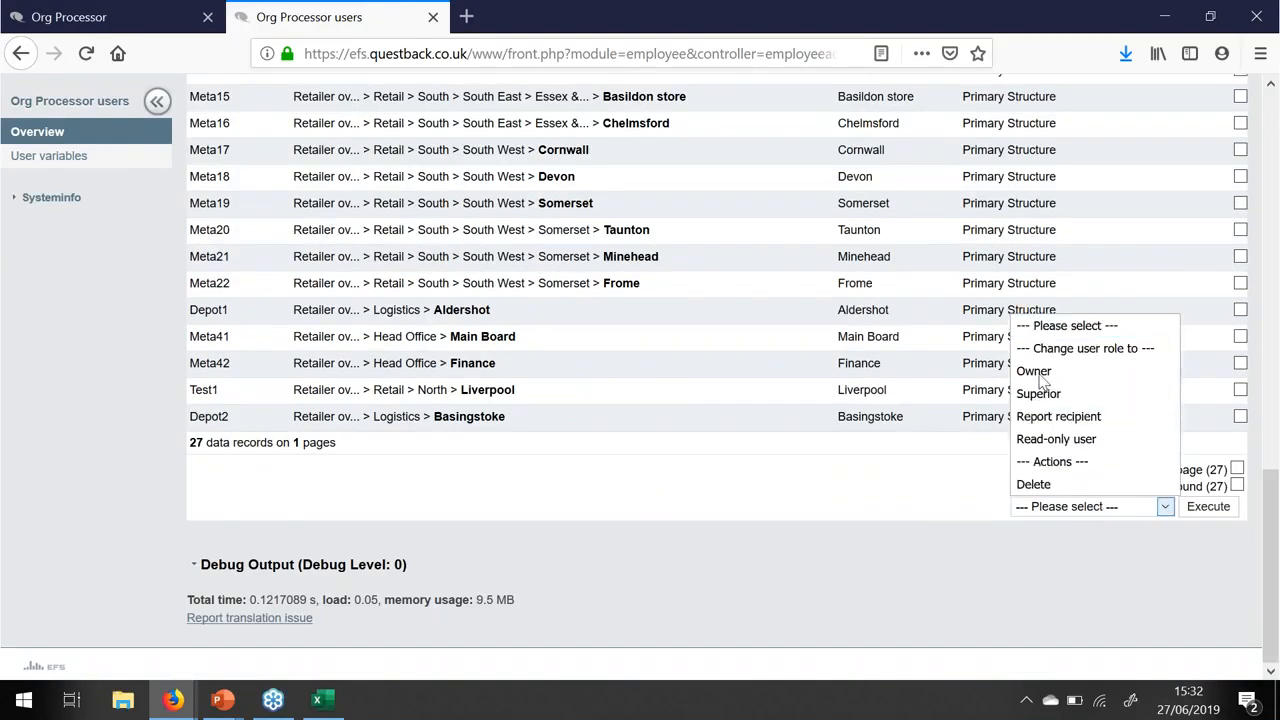
pyautogui.click(1038, 370)
pyautogui.click(1199, 509)
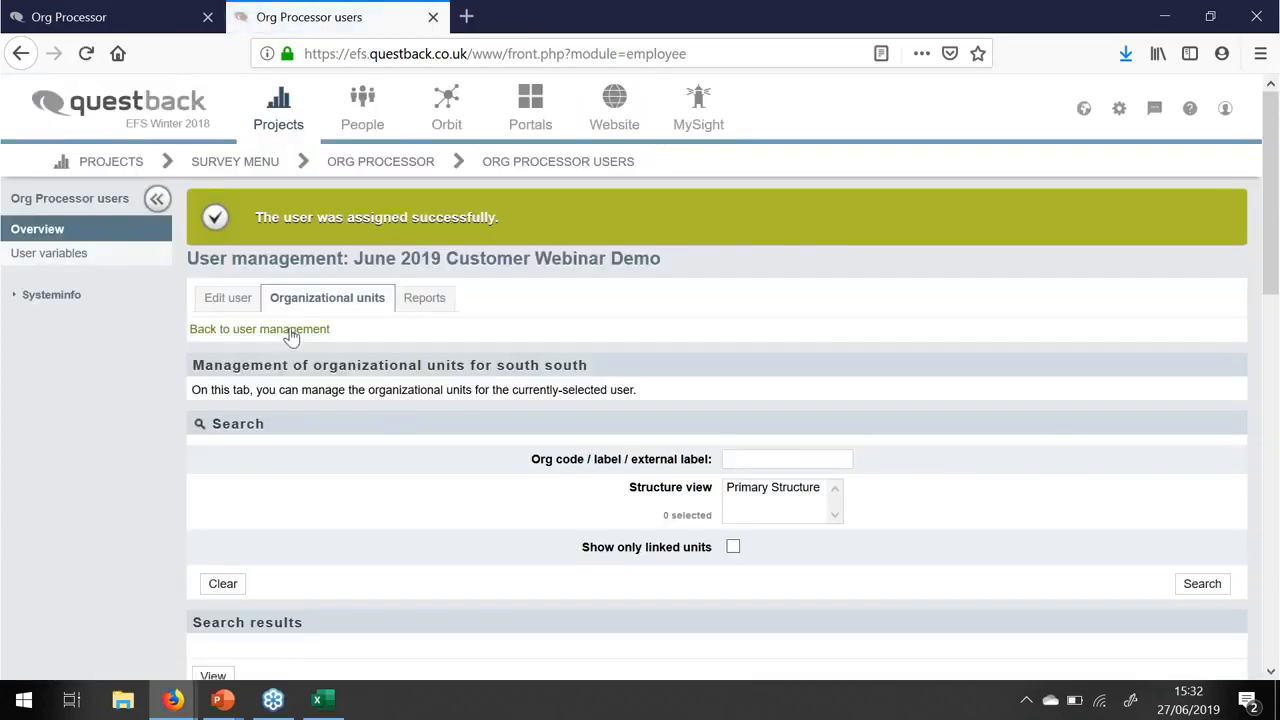
pyautogui.click(228, 298)
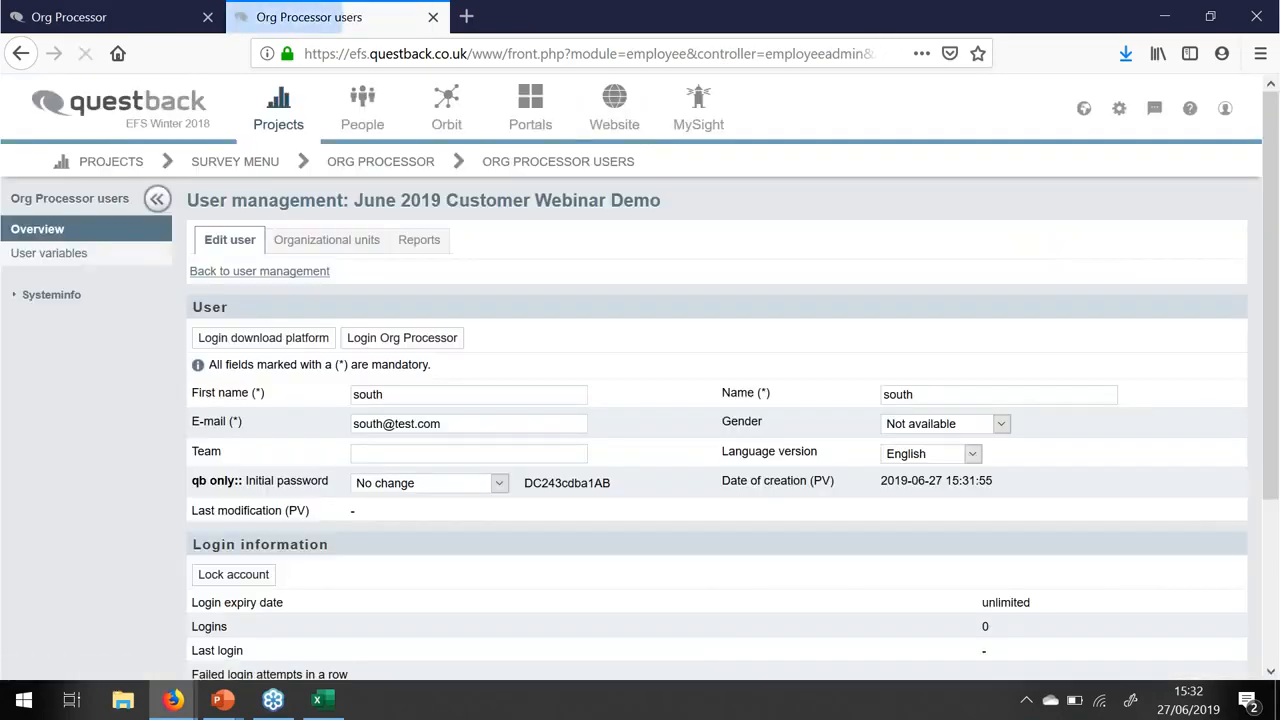
# - Log into the Org Processor as the new user, suppress the system info, and expand South and South East
pyautogui.click(403, 339)
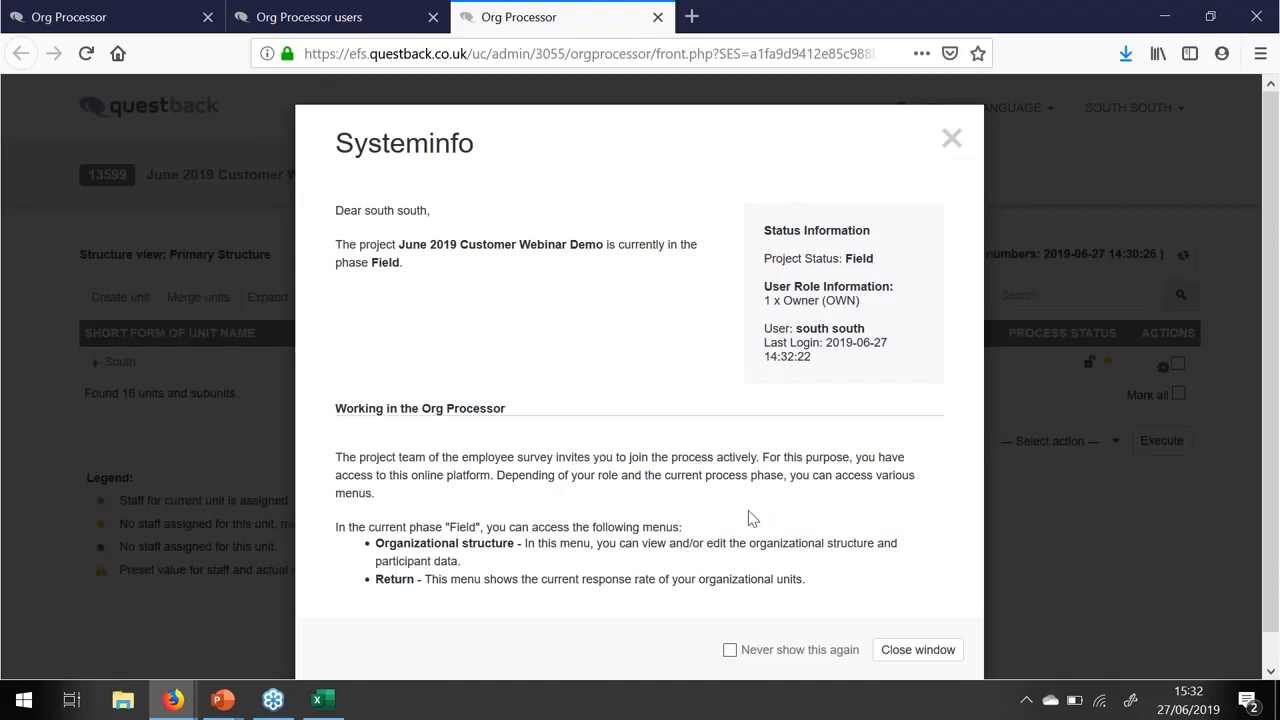
pyautogui.click(730, 651)
pyautogui.click(920, 652)
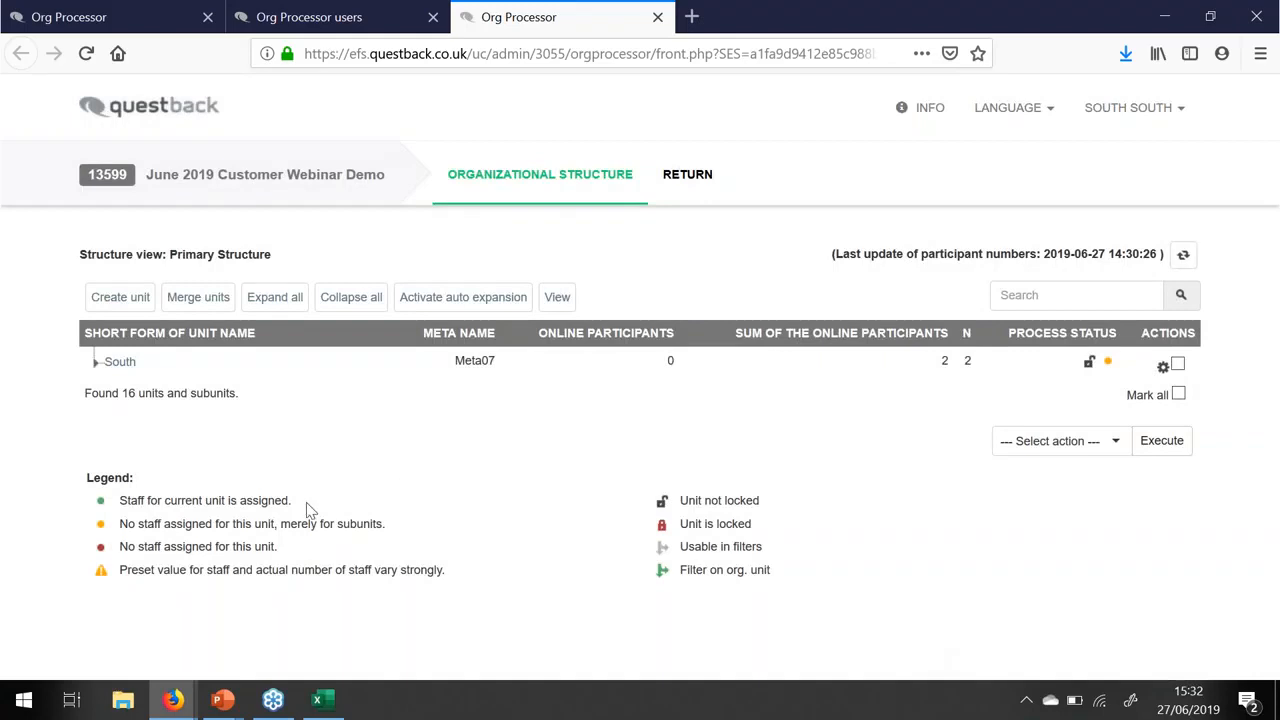
pyautogui.click(97, 367)
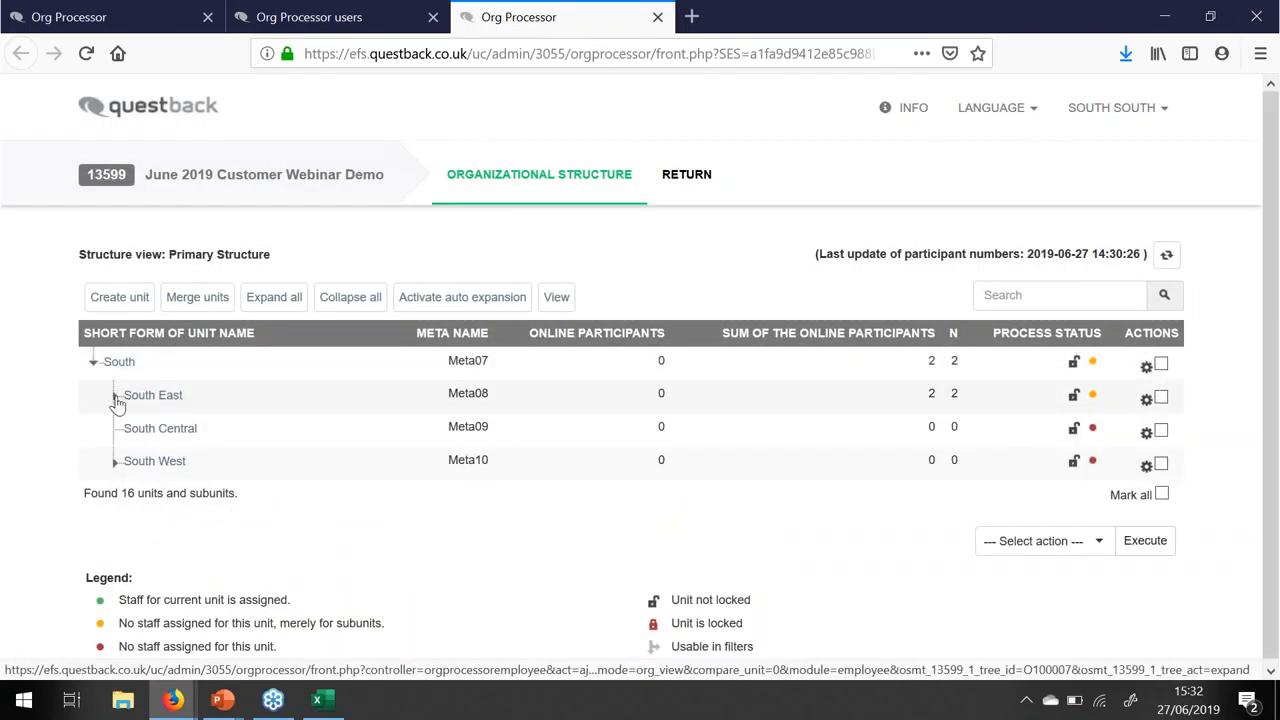
pyautogui.click(115, 398)
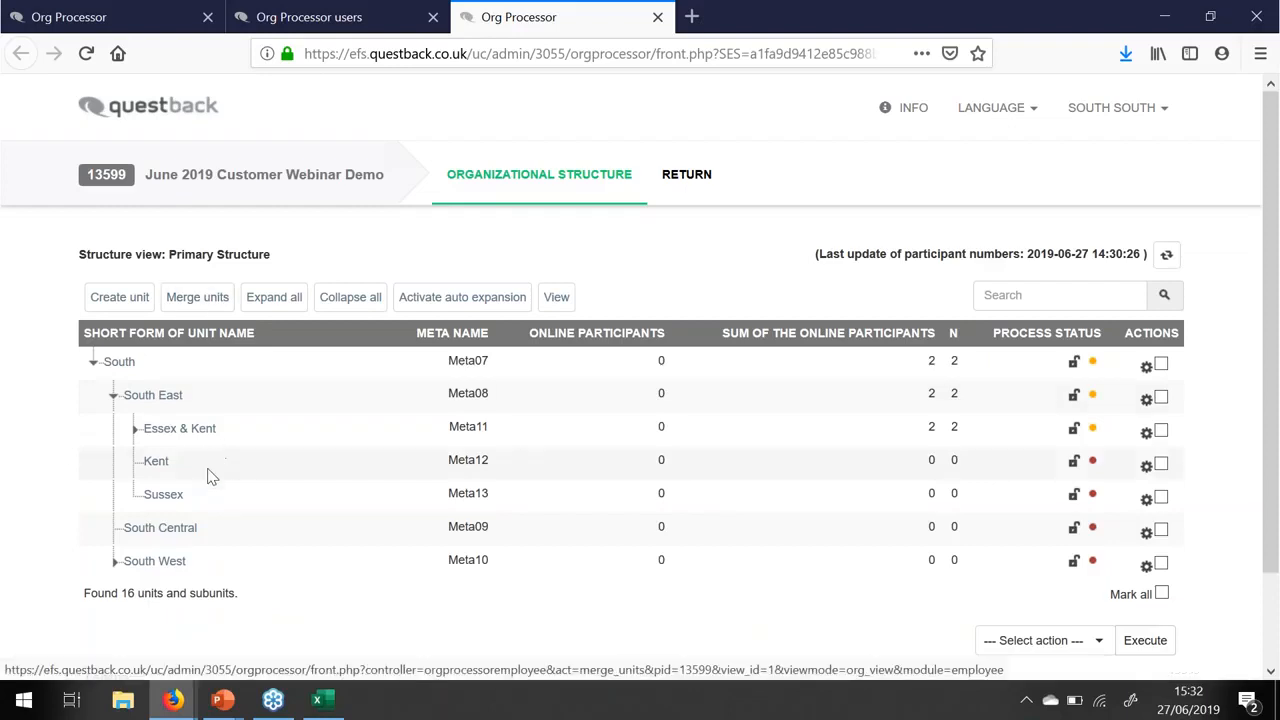
pyautogui.click(119, 299)
# - Create the unit 'Leigh on Sea' under South with meta name Test10
pyautogui.click(816, 254)
pyautogui.write('Leigh')
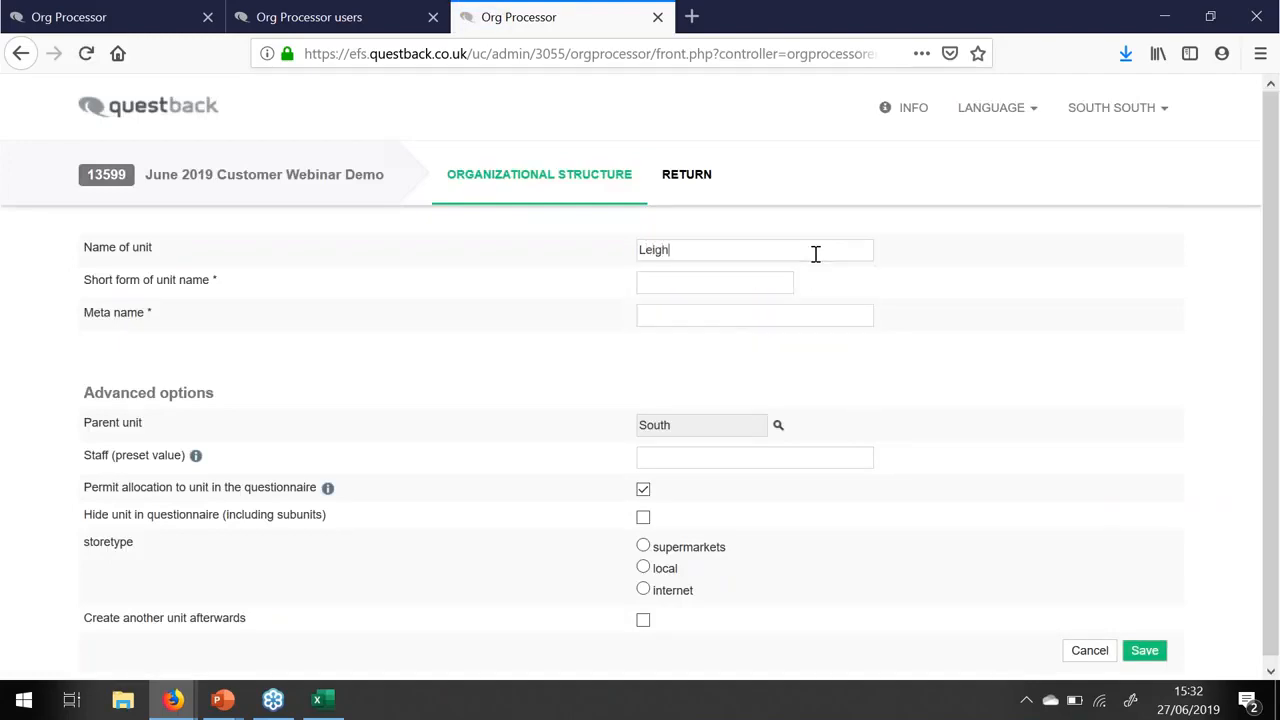
pyautogui.write(' on Sea')
pyautogui.press('Tab')
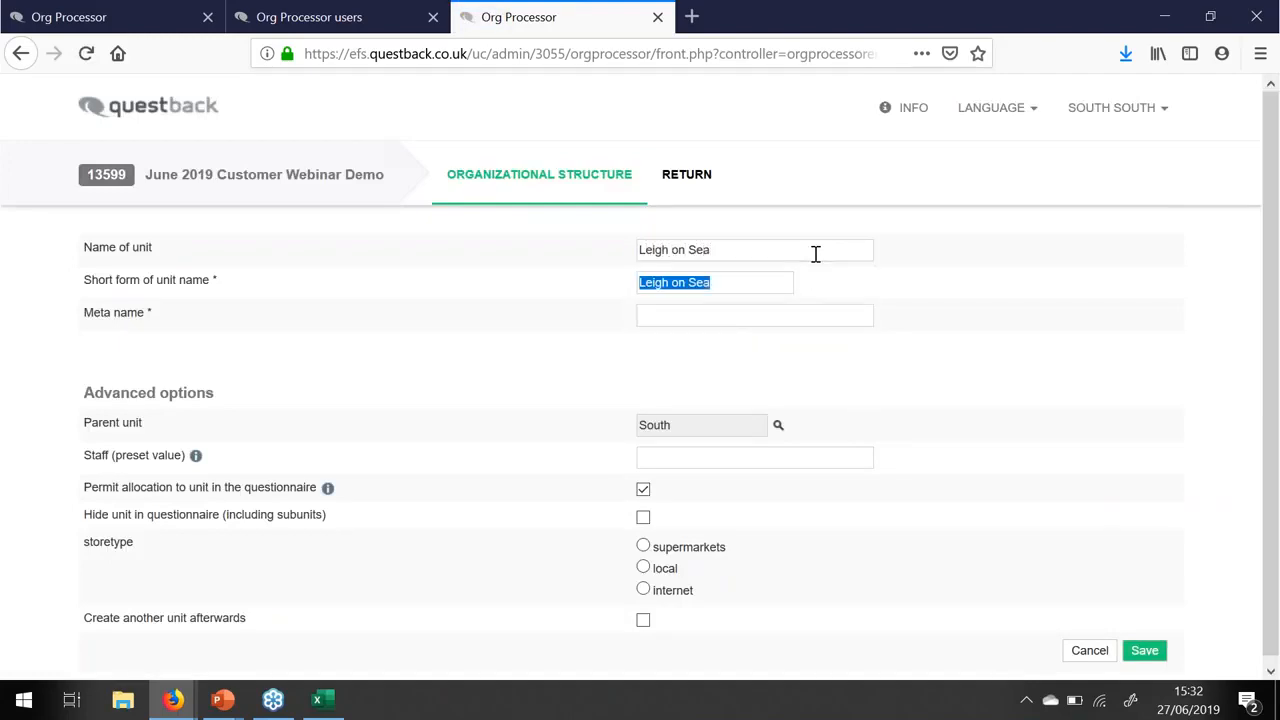
pyautogui.press('Tab')
pyautogui.write('Test10')
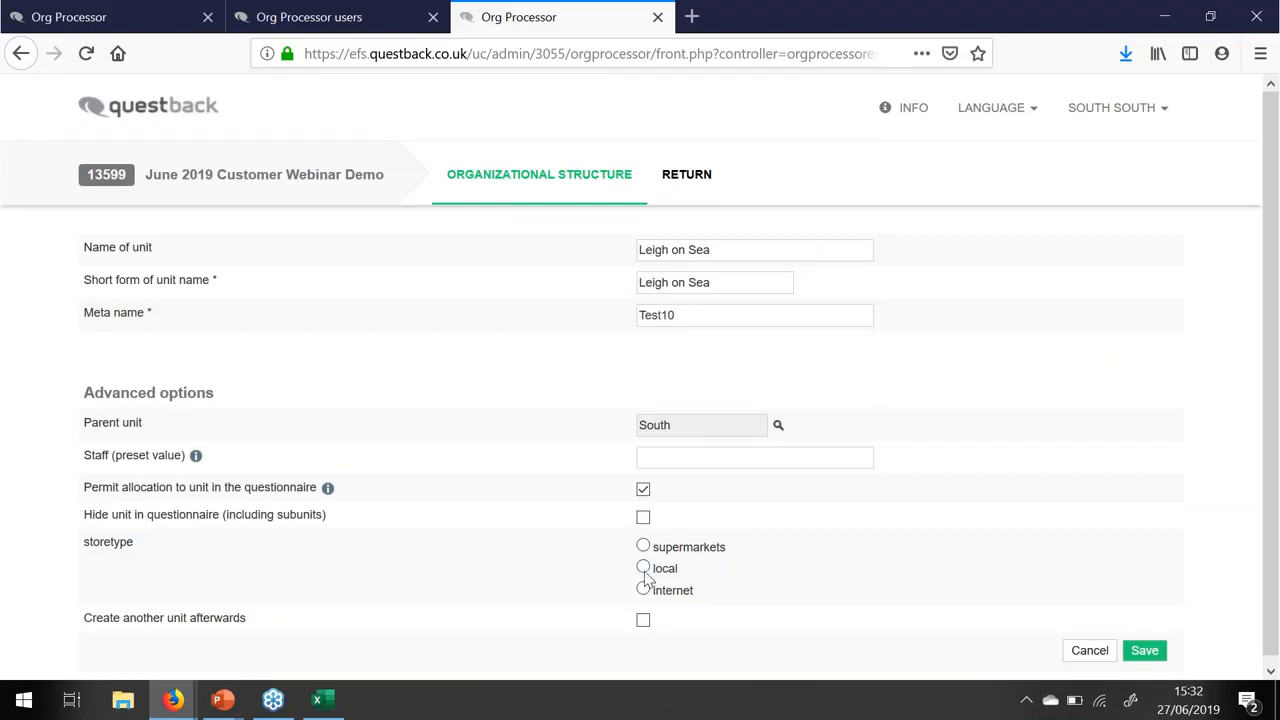
pyautogui.click(1158, 651)
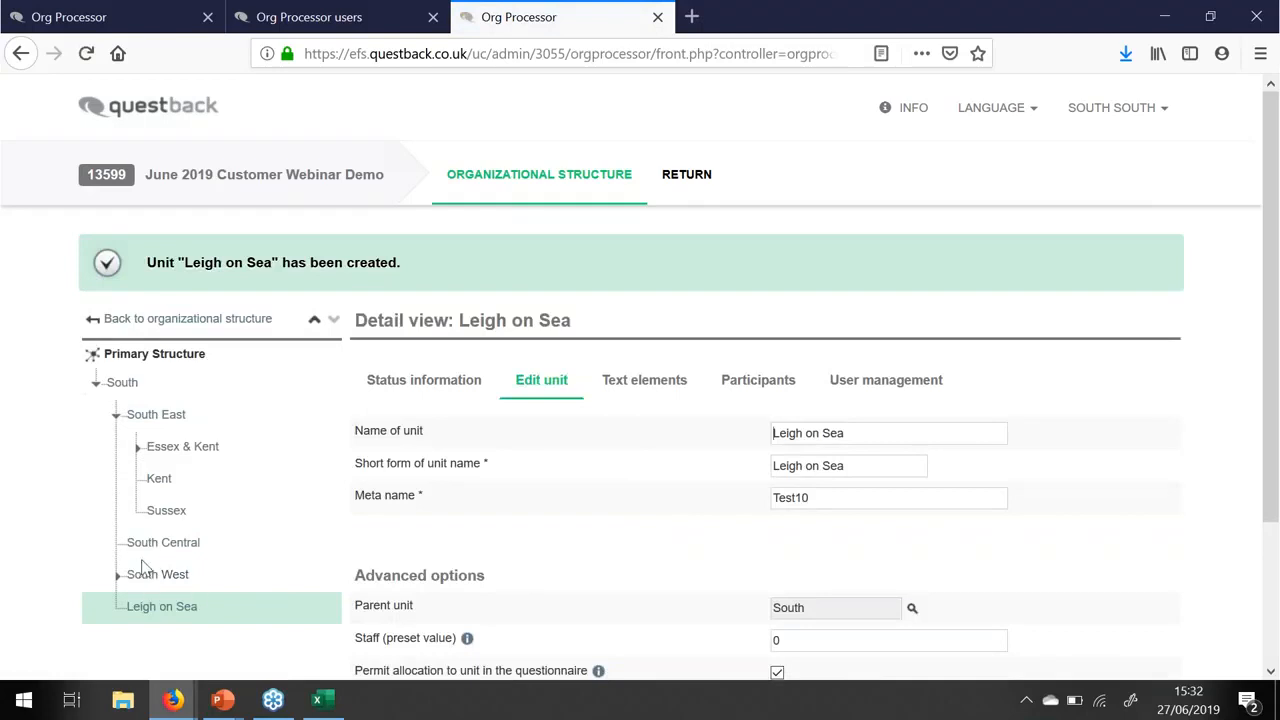
# - Hide Chelmsford (under Essex & Kent) in the questionnaire and return to the organizational structure
pyautogui.click(138, 448)
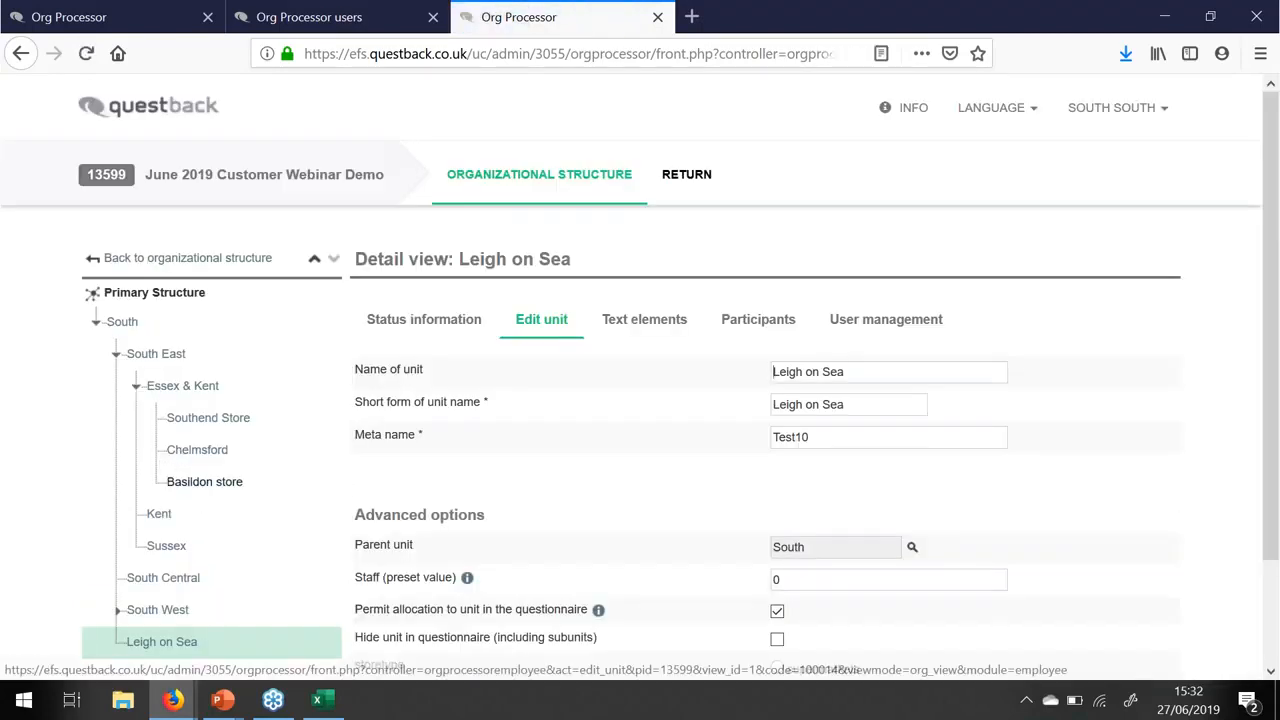
pyautogui.click(205, 451)
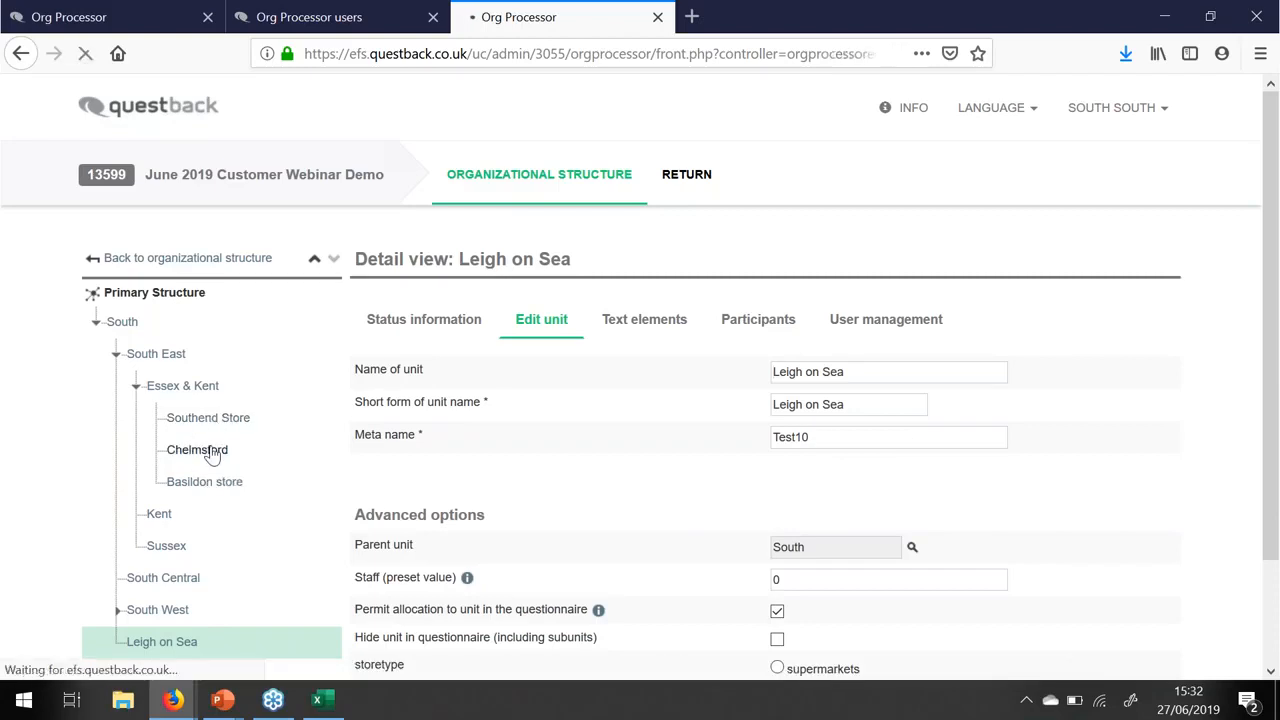
pyautogui.scroll(-2, 883, 391)
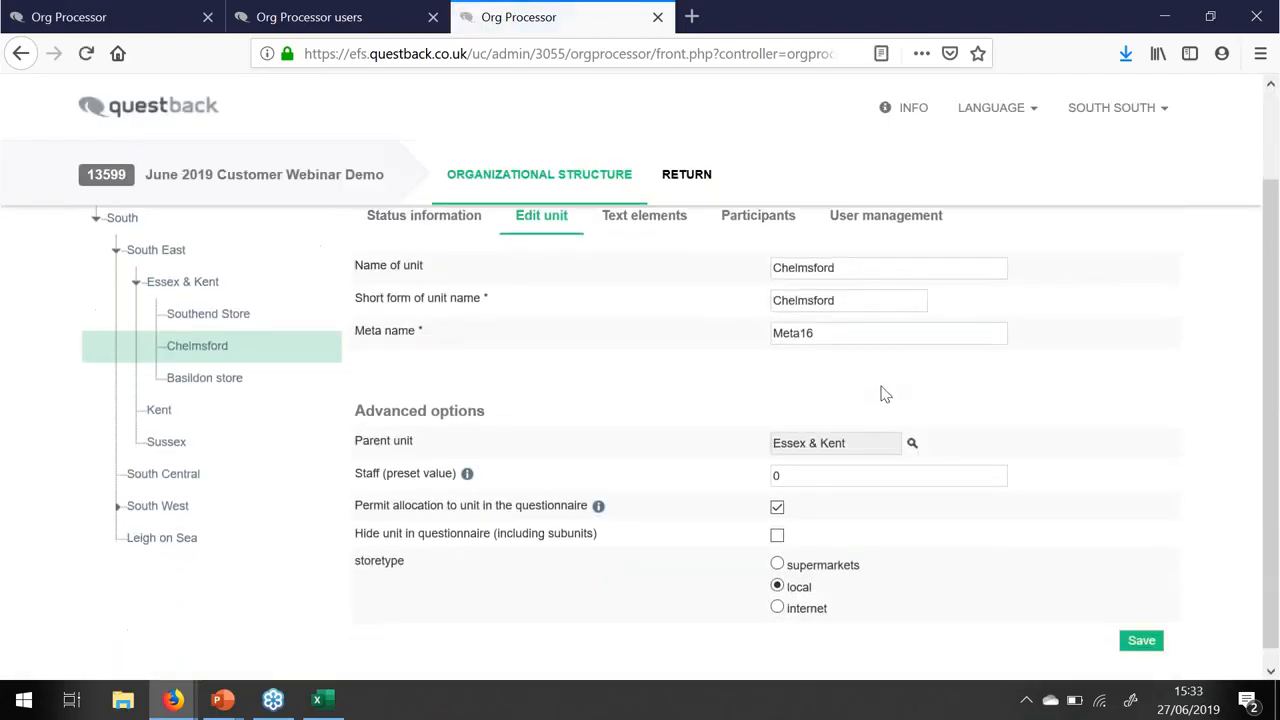
pyautogui.click(777, 520)
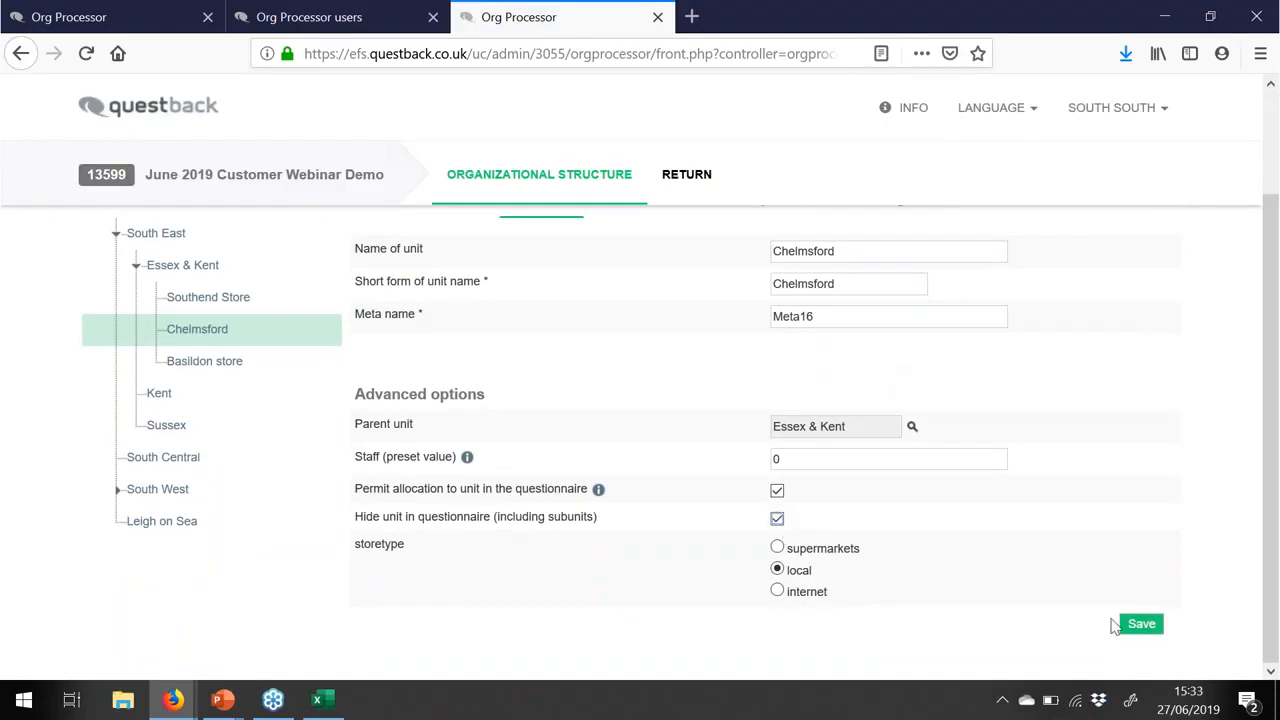
pyautogui.scroll(1, 733, 488)
pyautogui.scroll(1, 730, 488)
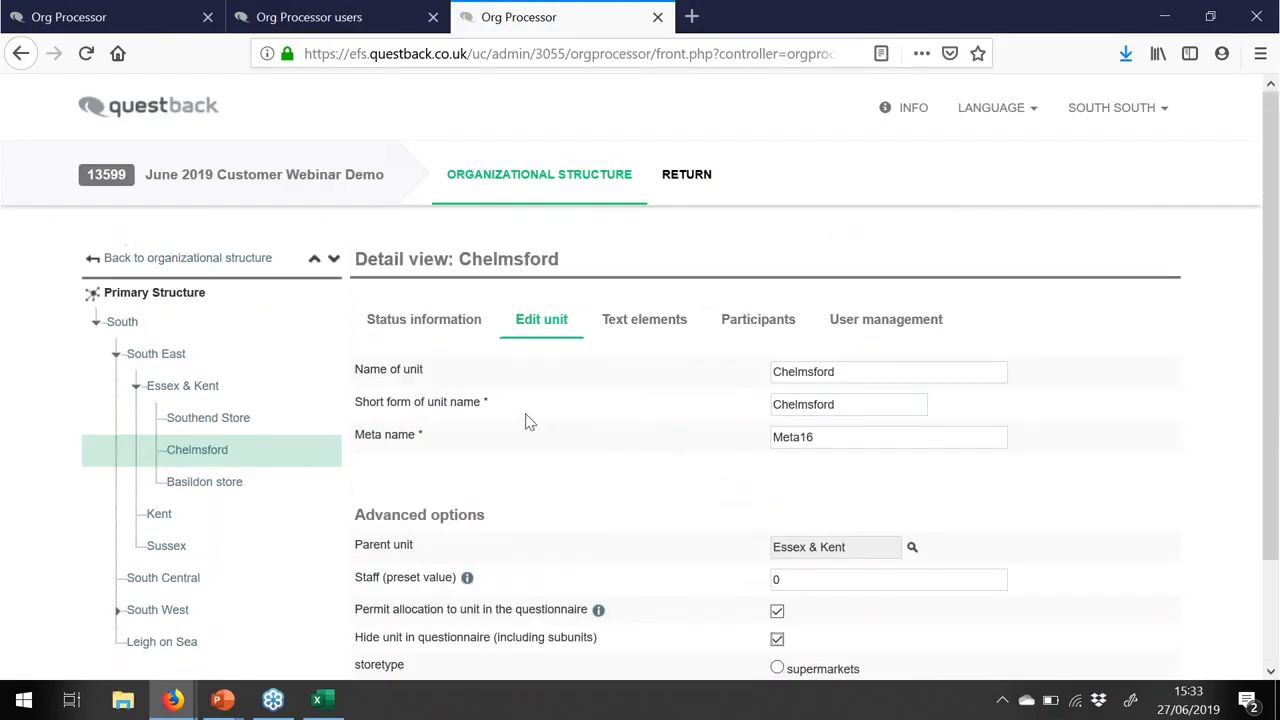
pyautogui.click(160, 258)
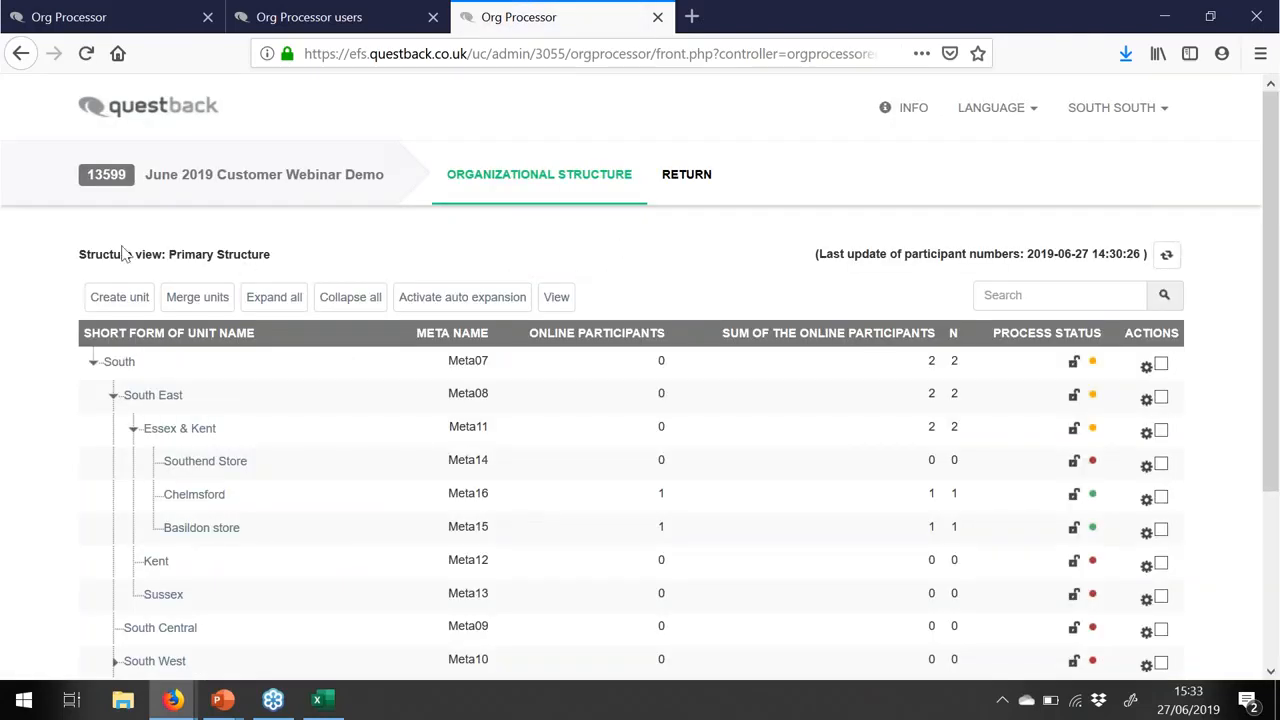
# - Show the return rates overview for all units on the RETURN tab
pyautogui.click(697, 178)
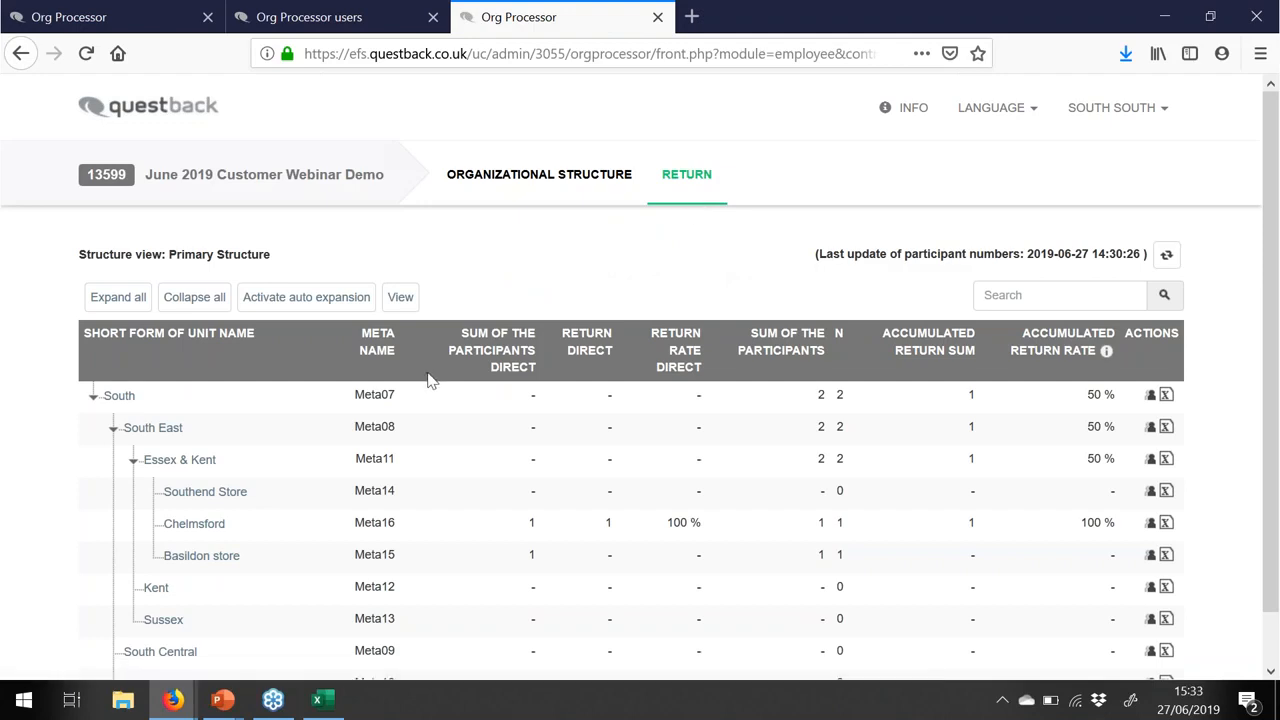
pyautogui.scroll(-2, 432, 381)
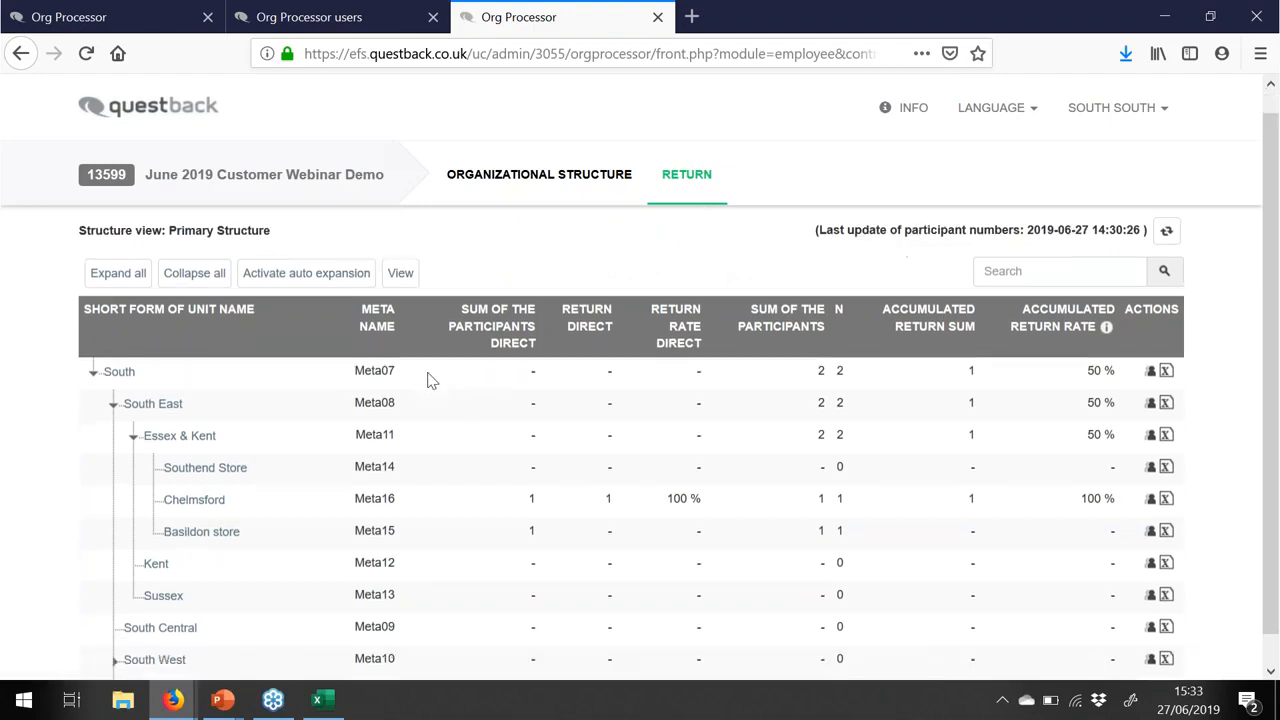
pyautogui.scroll(2, 432, 381)
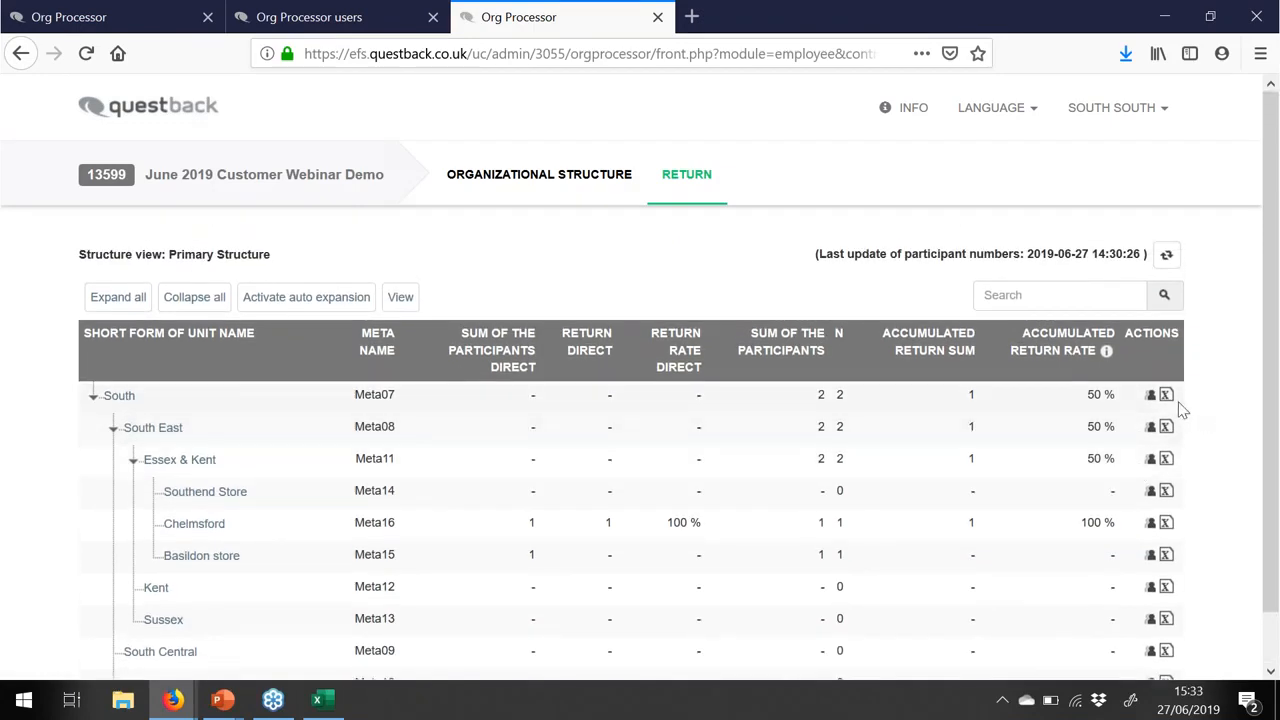
# - Check South's return export, keeping the Expanded type, then list South's assigned users
pyautogui.click(1166, 396)
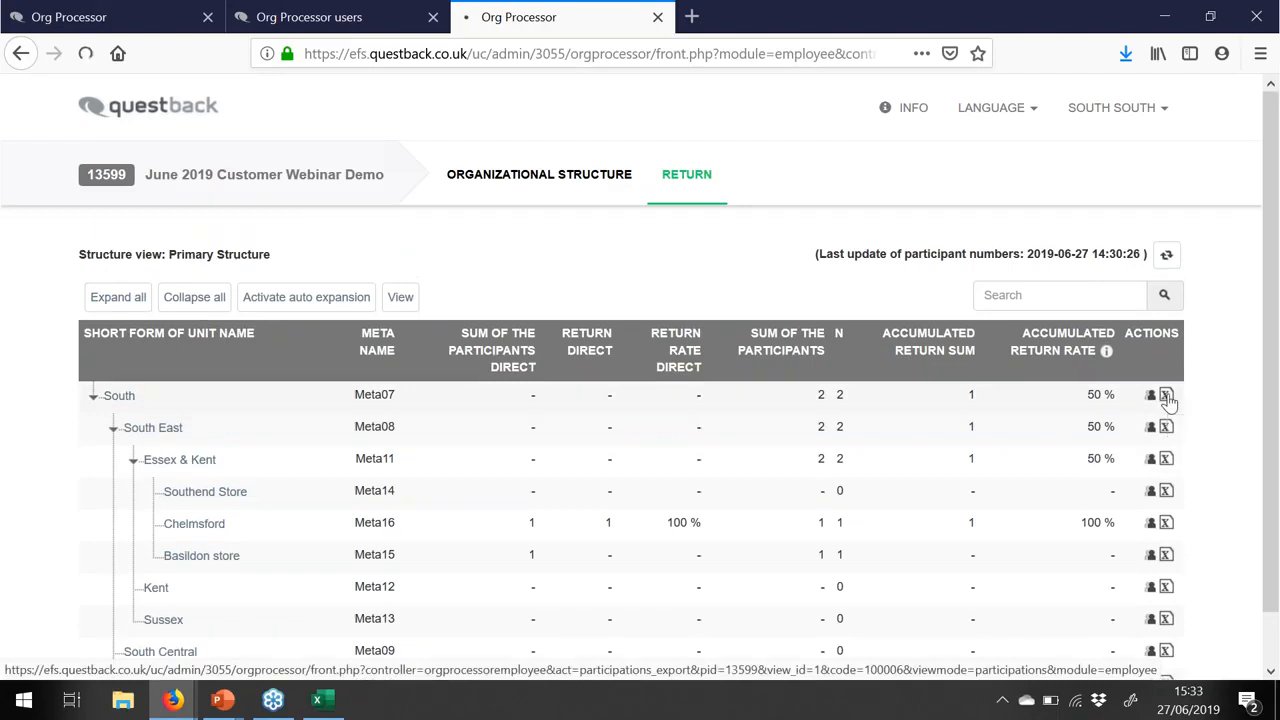
pyautogui.click(702, 424)
pyautogui.click(812, 417)
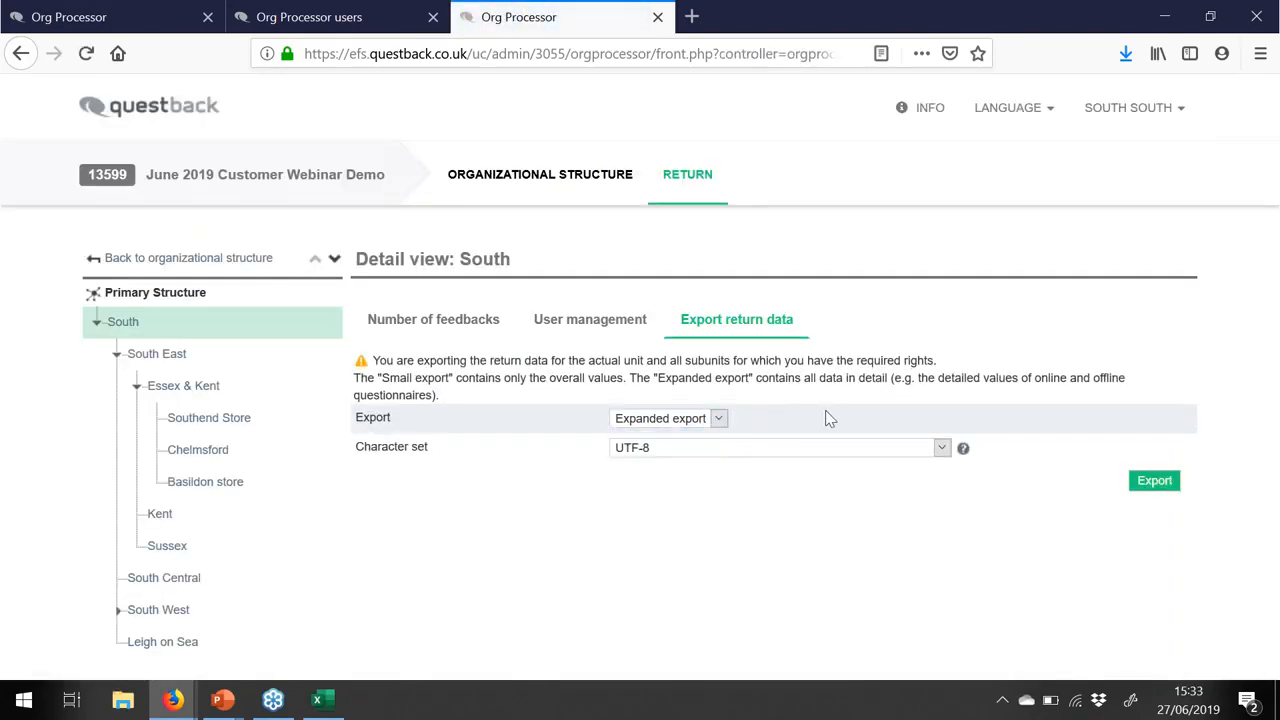
pyautogui.click(596, 322)
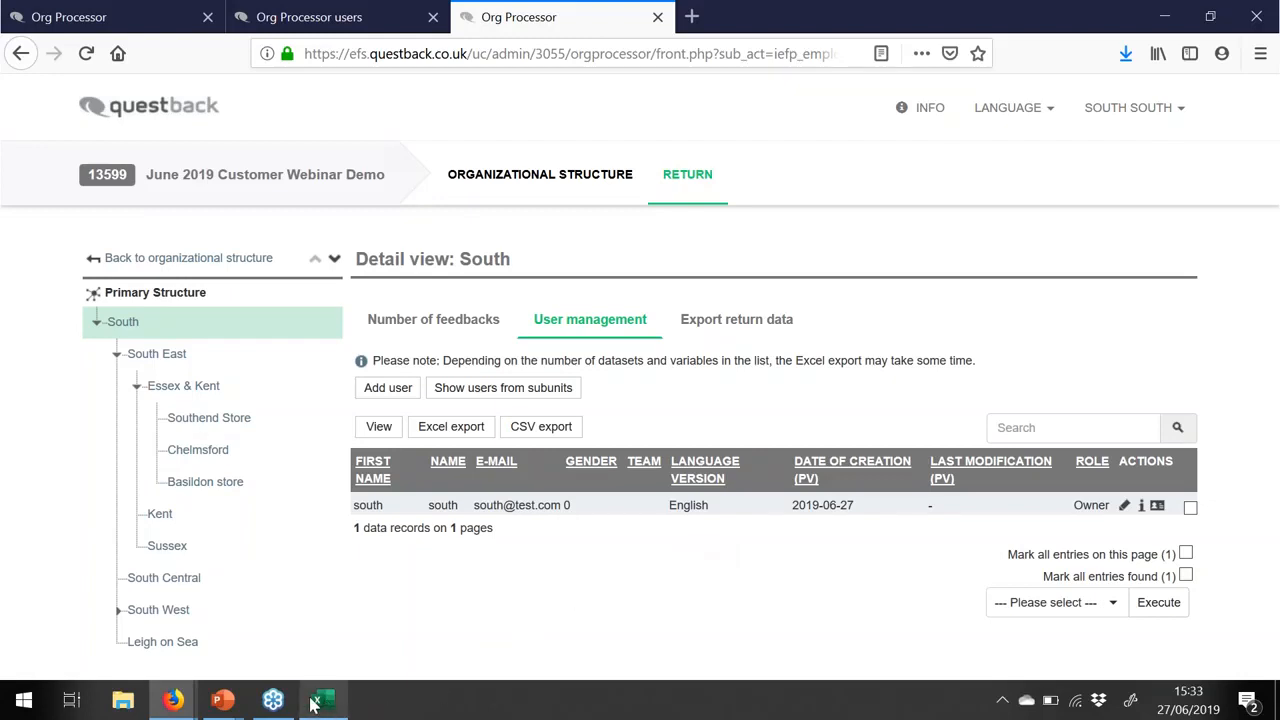
# - Bring the PowerPoint slide show back and advance past the Org processor units slide to Q&A
pyautogui.moveTo(233, 706)
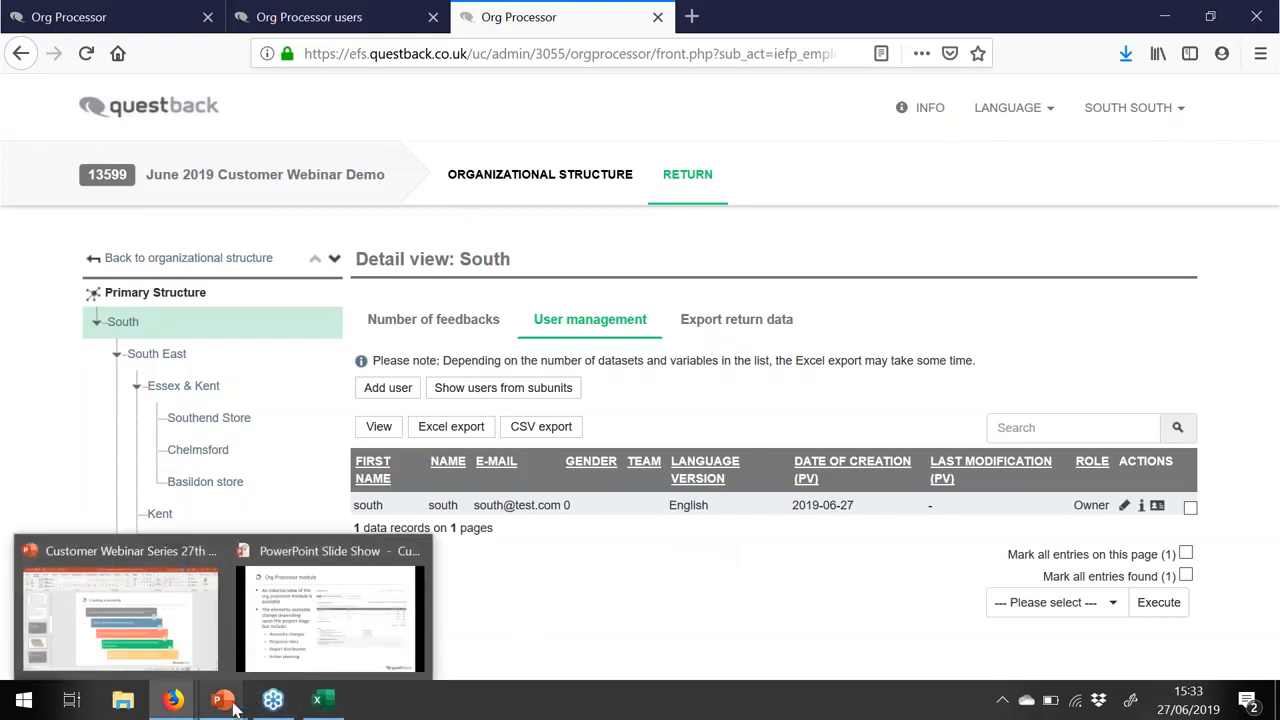
pyautogui.click(295, 655)
pyautogui.click(307, 475)
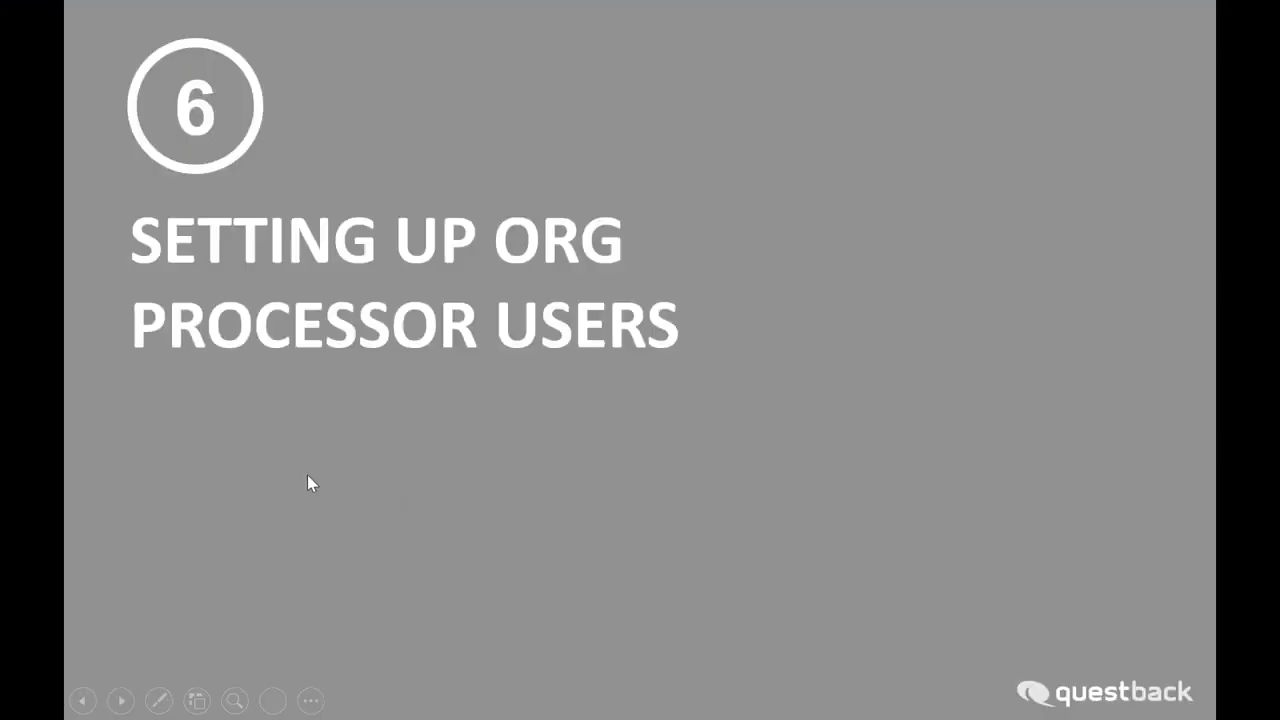
pyautogui.click(308, 476)
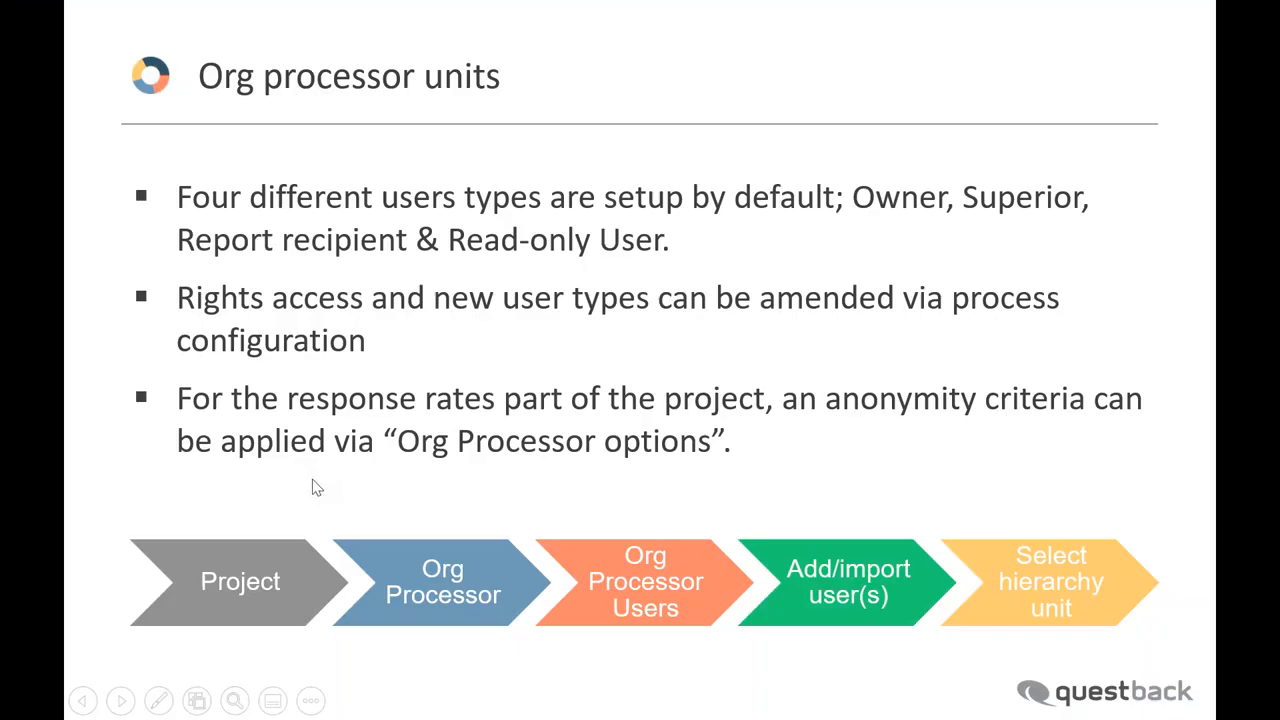
pyautogui.click(316, 487)
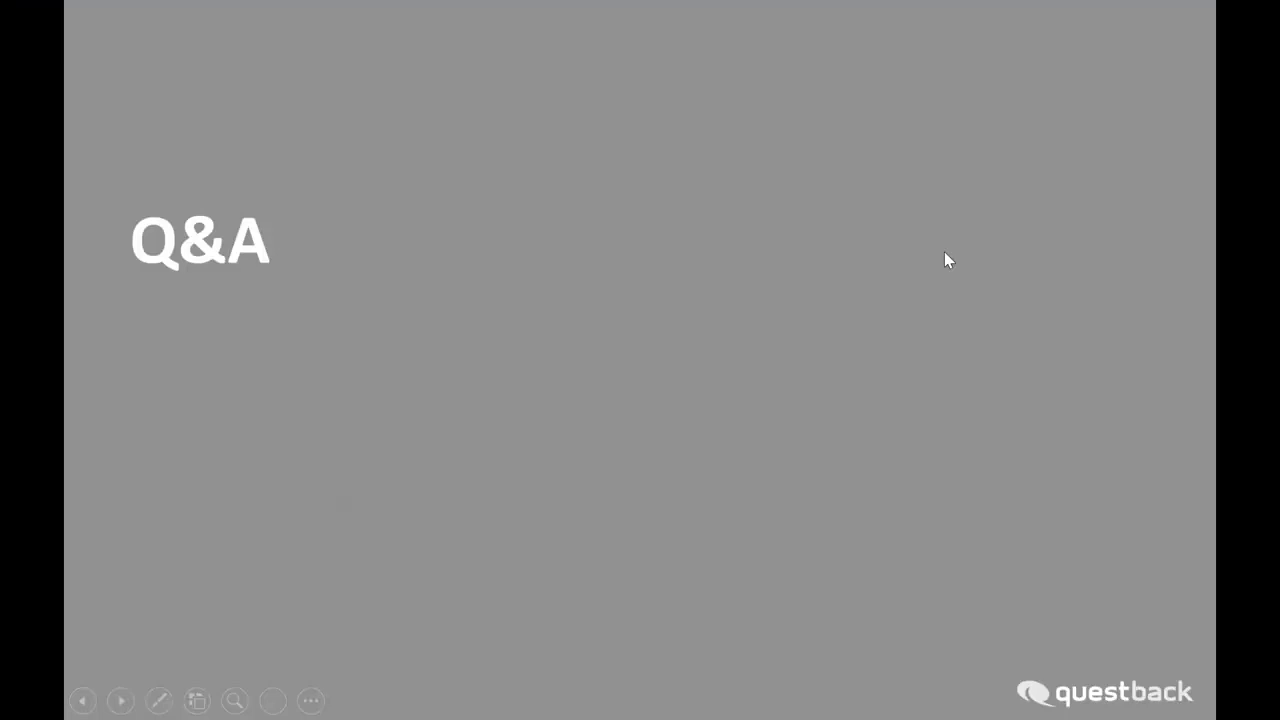